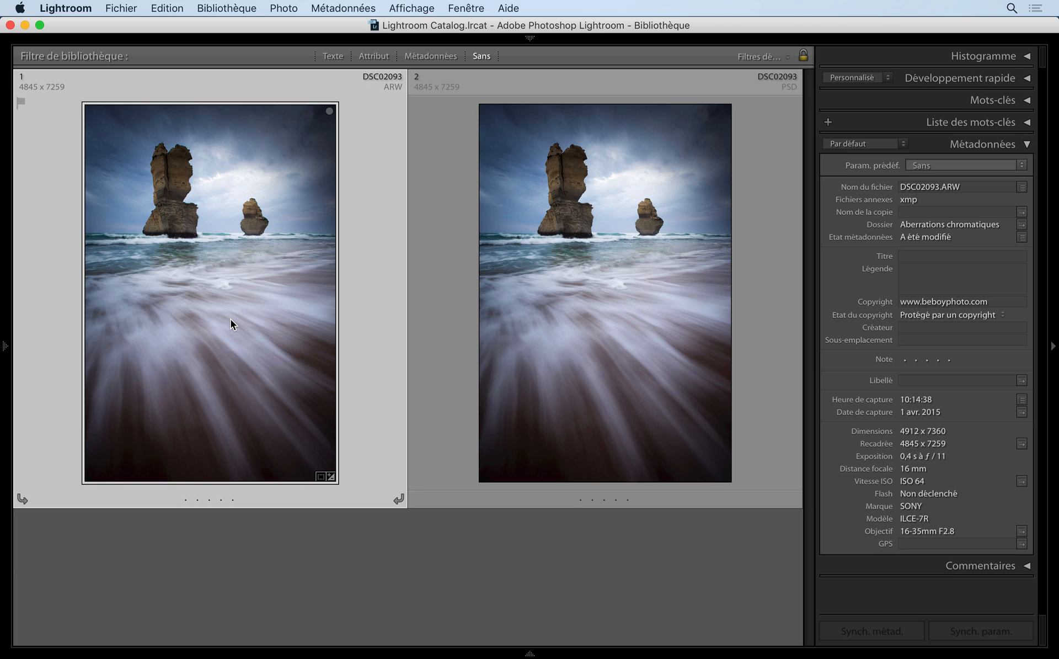
Open DSC02093.ARW in the Develop module and compare the photo before and after its adjustments
{"action": "key", "text": "d"}
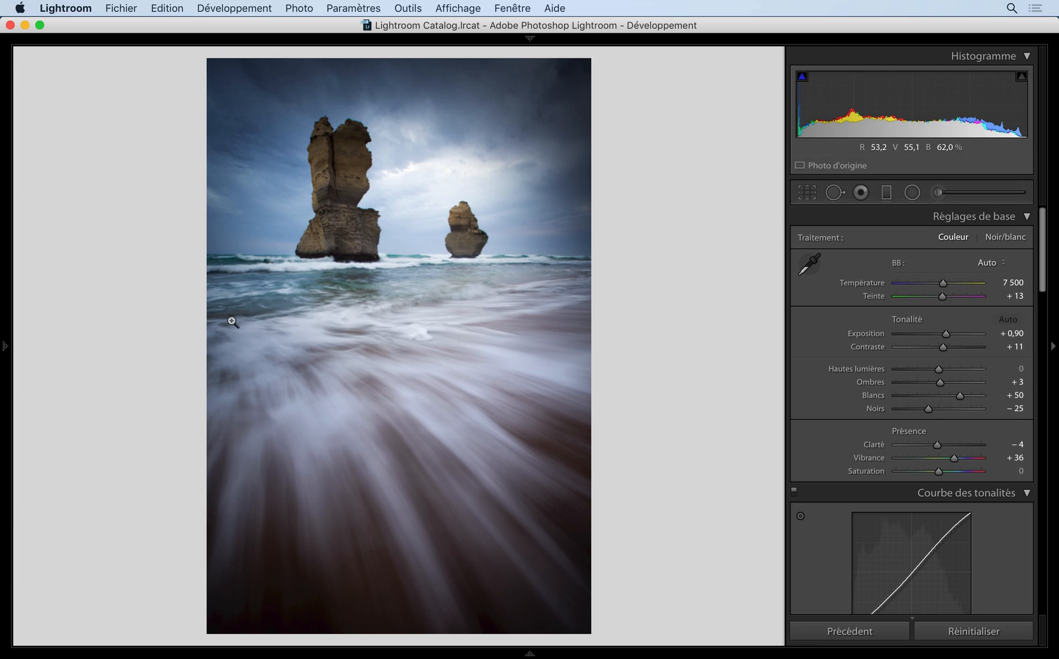
{"action": "key", "text": "backslash"}
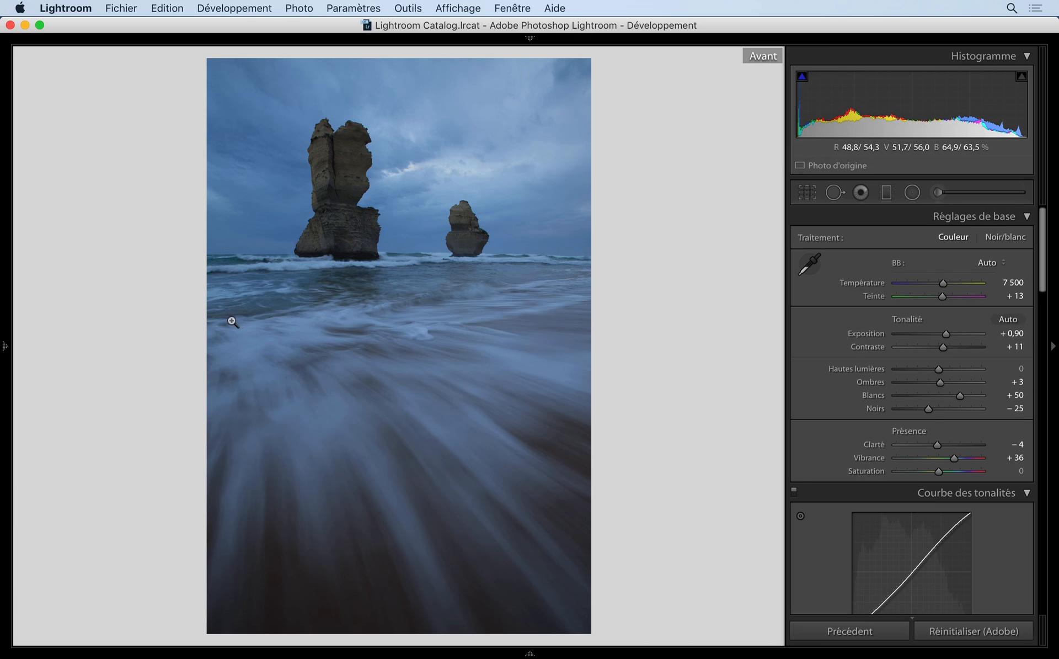
{"action": "key", "text": "backslash"}
{"action": "key", "text": "backslash"}
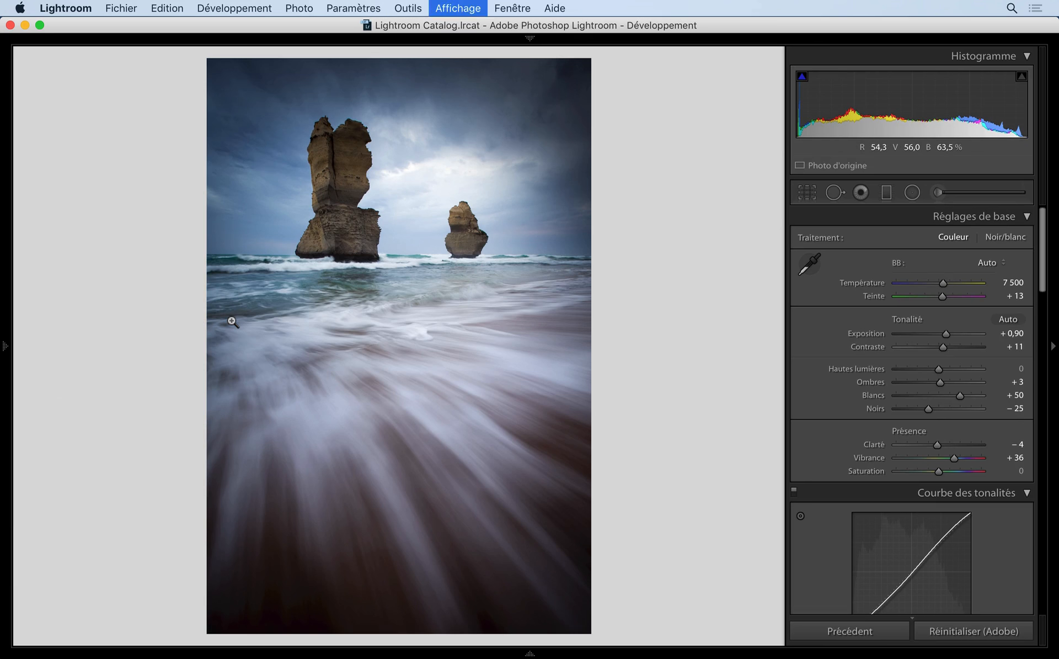
{"action": "key", "text": "backslash"}
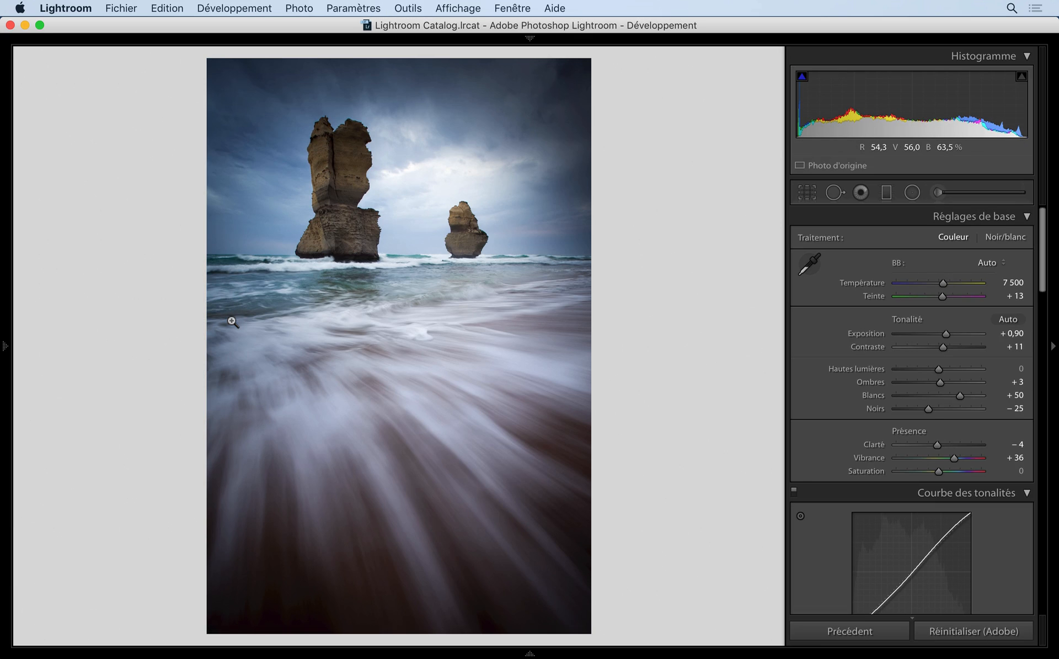
{"action": "key", "text": "backslash"}
{"action": "key", "text": "backslash"}
{"action": "key", "text": "backslash"}
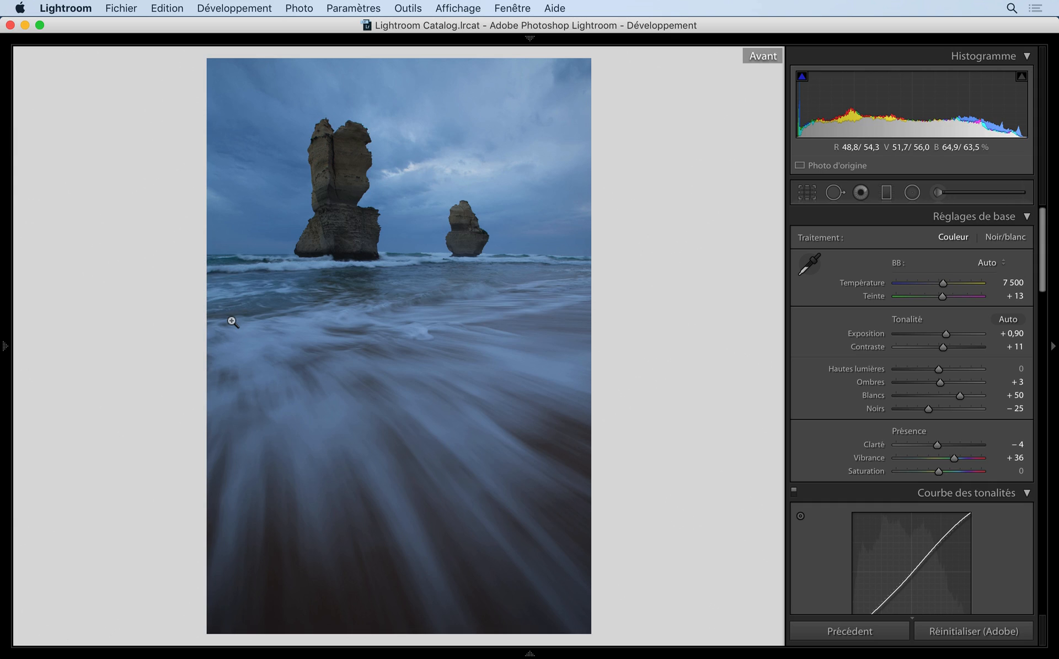
{"action": "key", "text": "backslash"}
{"action": "key", "text": "backslash"}
{"action": "key", "text": "backslash"}
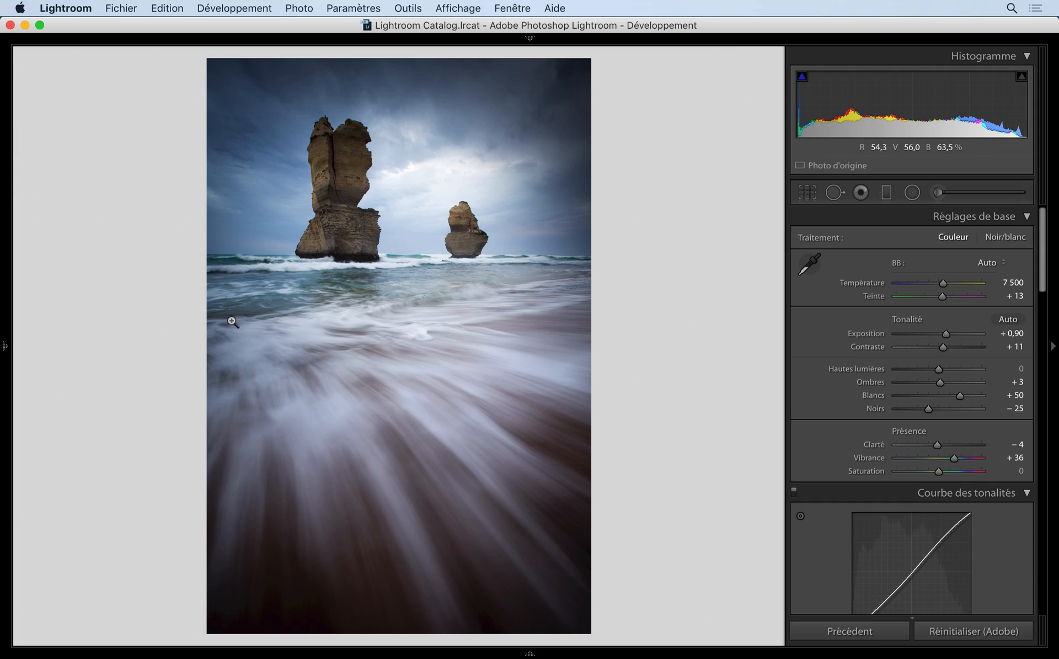
Enable chromatic aberration removal in the lens profile corrections, comparing the cliff edge up close with it off and on
{"action": "key", "text": "super+equal"}
{"action": "key", "text": "super+equal"}
{"action": "key", "text": "super+equal"}
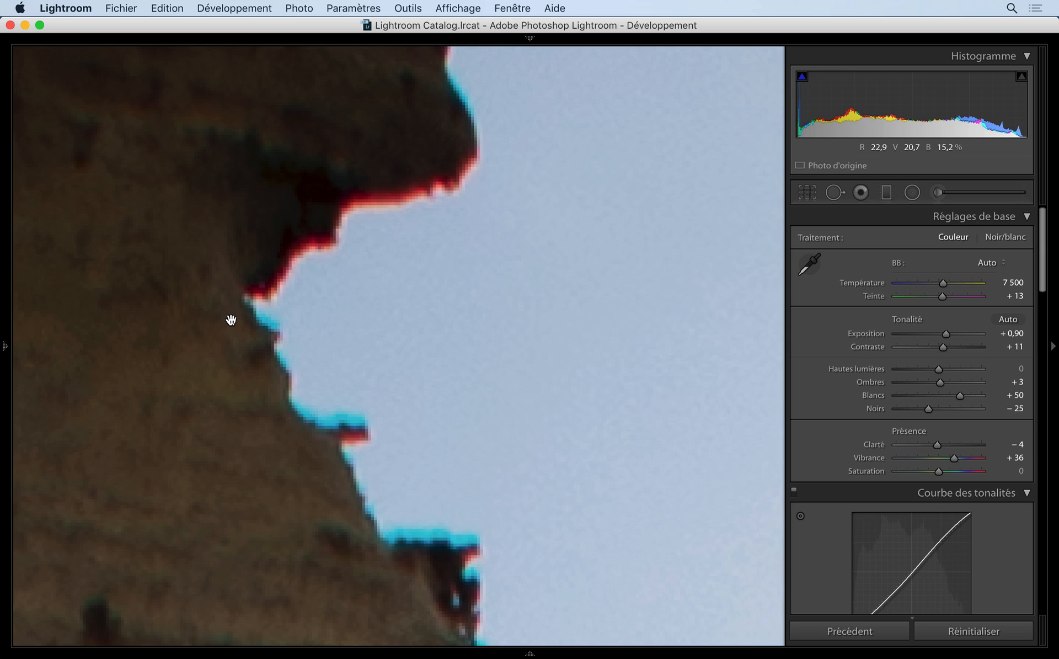
{"action": "scroll", "coordinate": [806, 356], "scroll_direction": "down", "scroll_amount": 3}
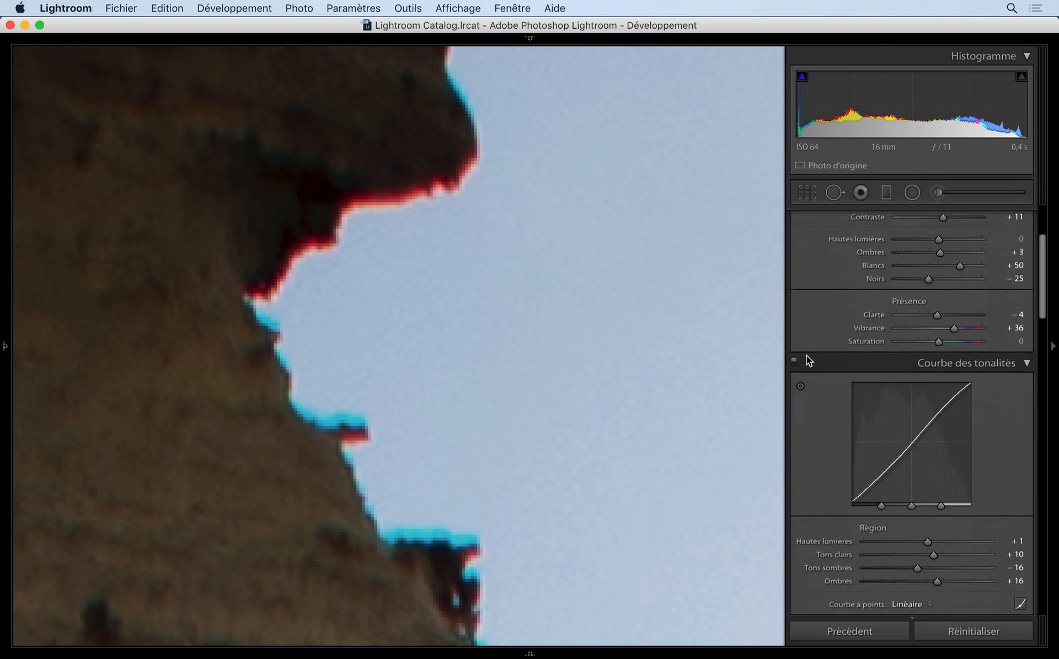
{"action": "scroll", "coordinate": [806, 355], "scroll_direction": "down", "scroll_amount": 20}
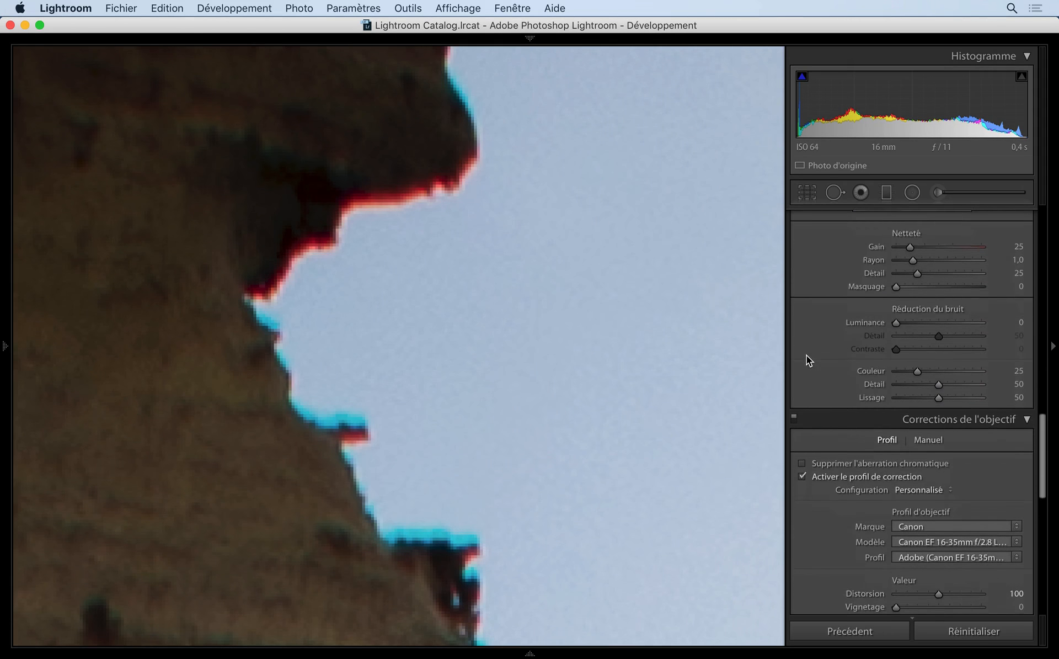
{"action": "scroll", "coordinate": [807, 355], "scroll_direction": "down", "scroll_amount": 5}
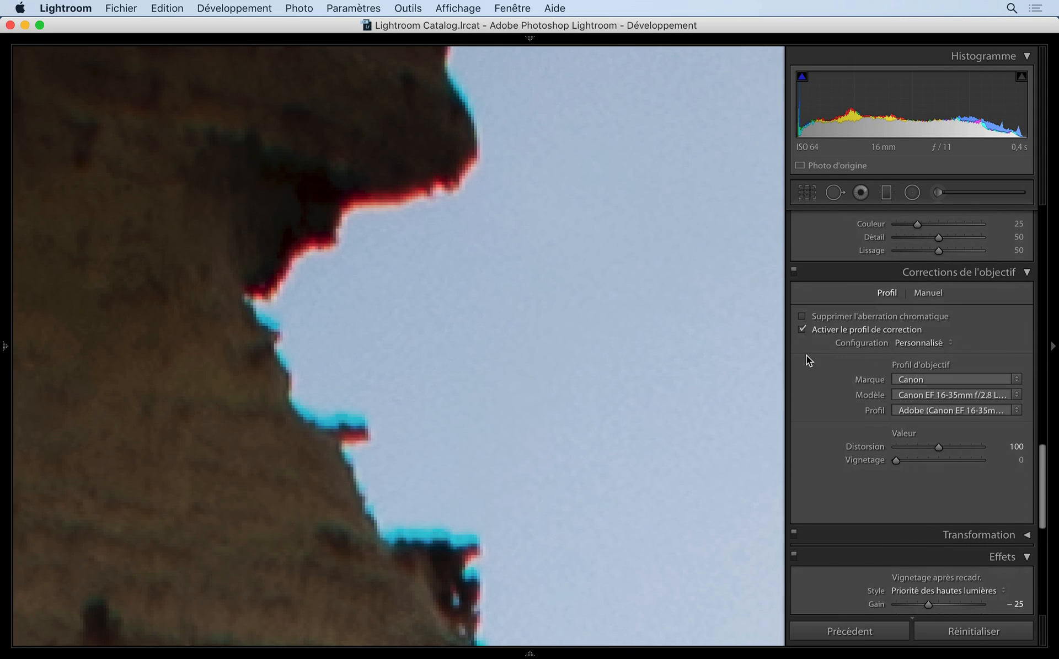
{"action": "left_click", "coordinate": [801, 317]}
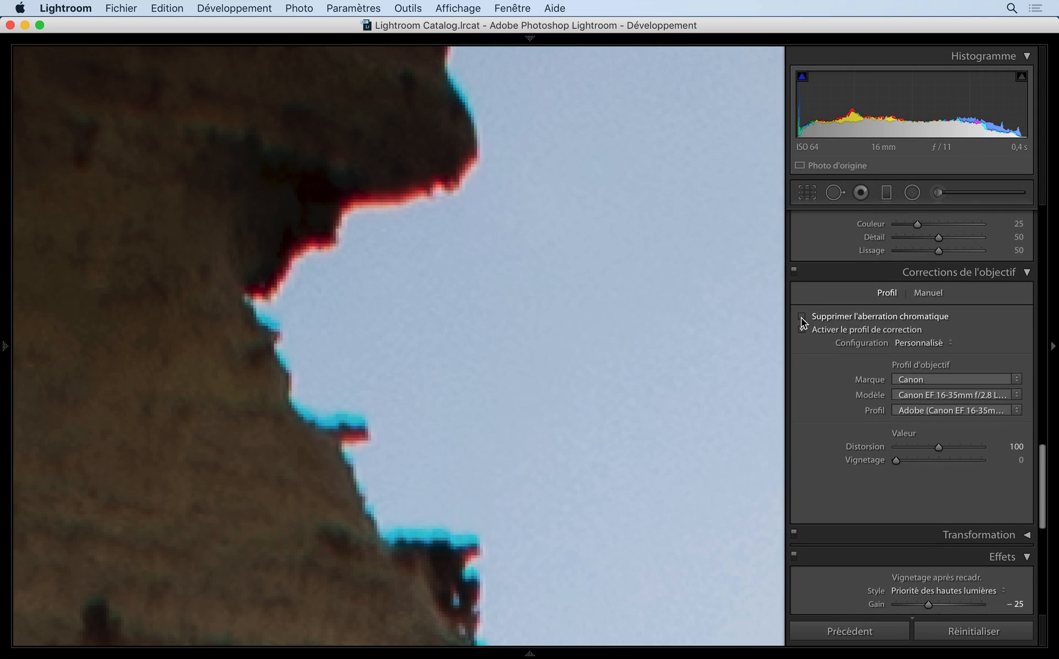
{"action": "left_click", "coordinate": [803, 318]}
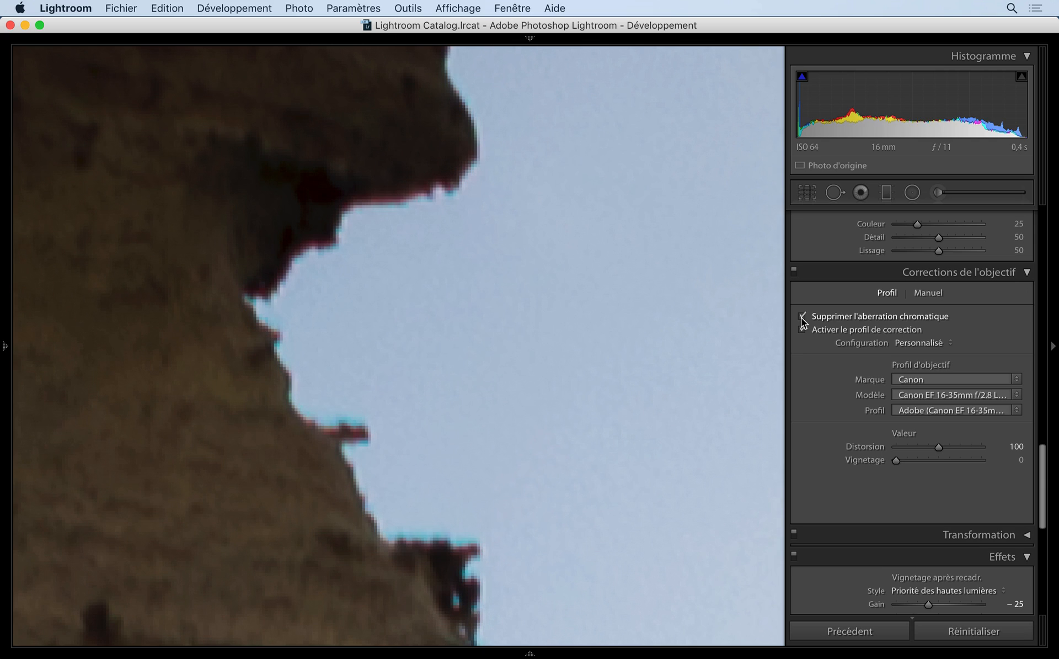
{"action": "left_click", "coordinate": [801, 317]}
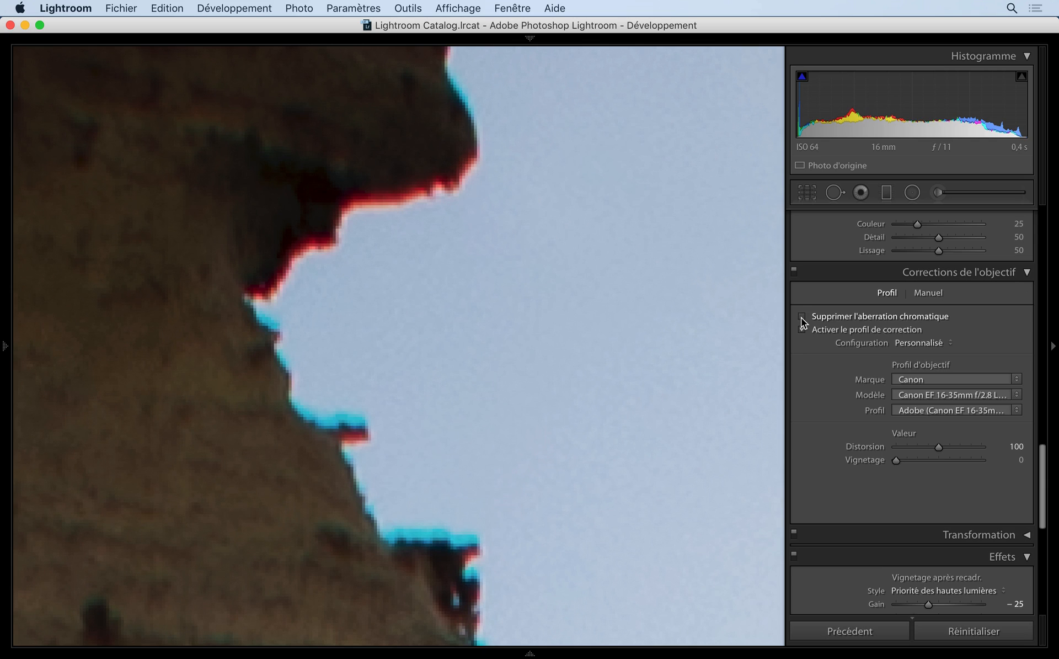
{"action": "left_click", "coordinate": [803, 318]}
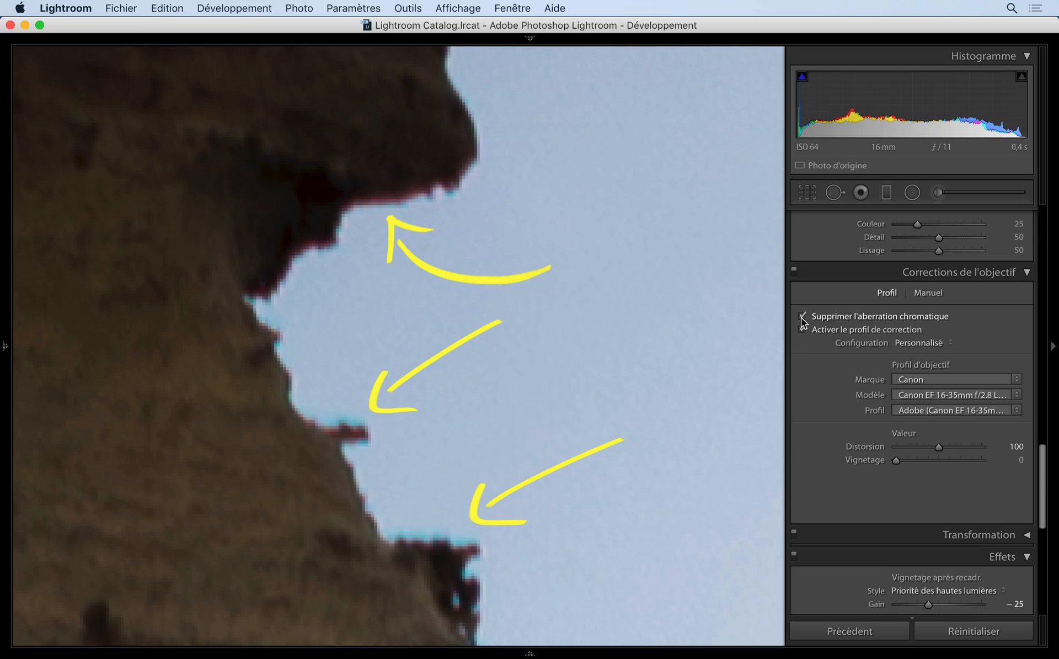
{"action": "left_click", "coordinate": [801, 318]}
{"action": "left_click", "coordinate": [803, 318]}
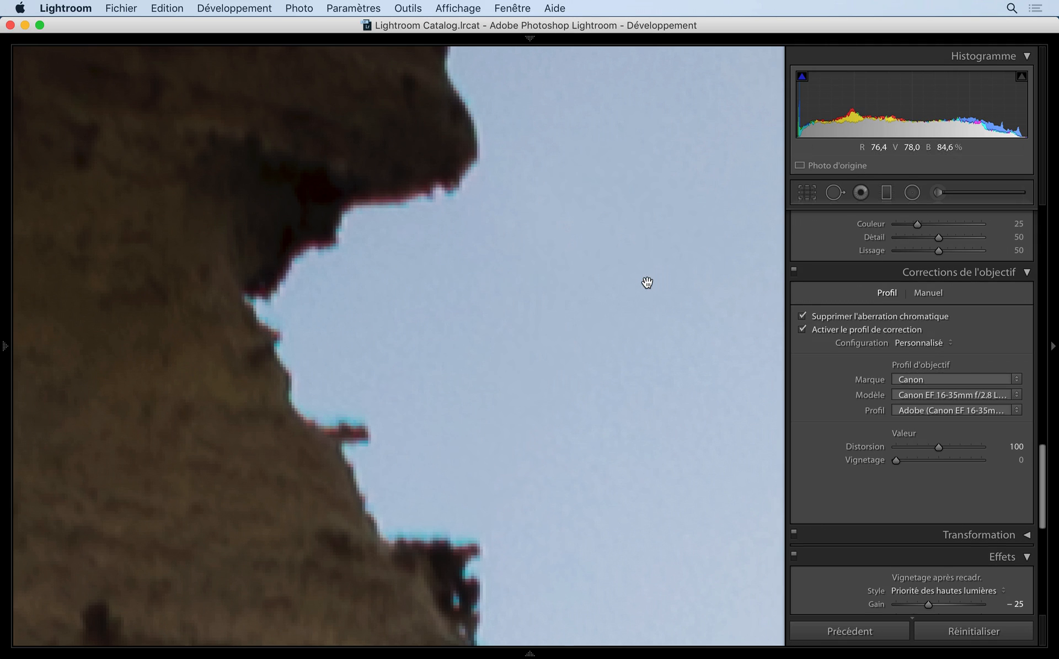
Compare the cliff top's fringes with chromatic aberration removal off and on, leave it enabled, and check the manual lens corrections
{"action": "scroll", "coordinate": [648, 283], "scroll_direction": "up", "scroll_amount": 5}
{"action": "scroll", "coordinate": [647, 282], "scroll_direction": "up", "scroll_amount": 10}
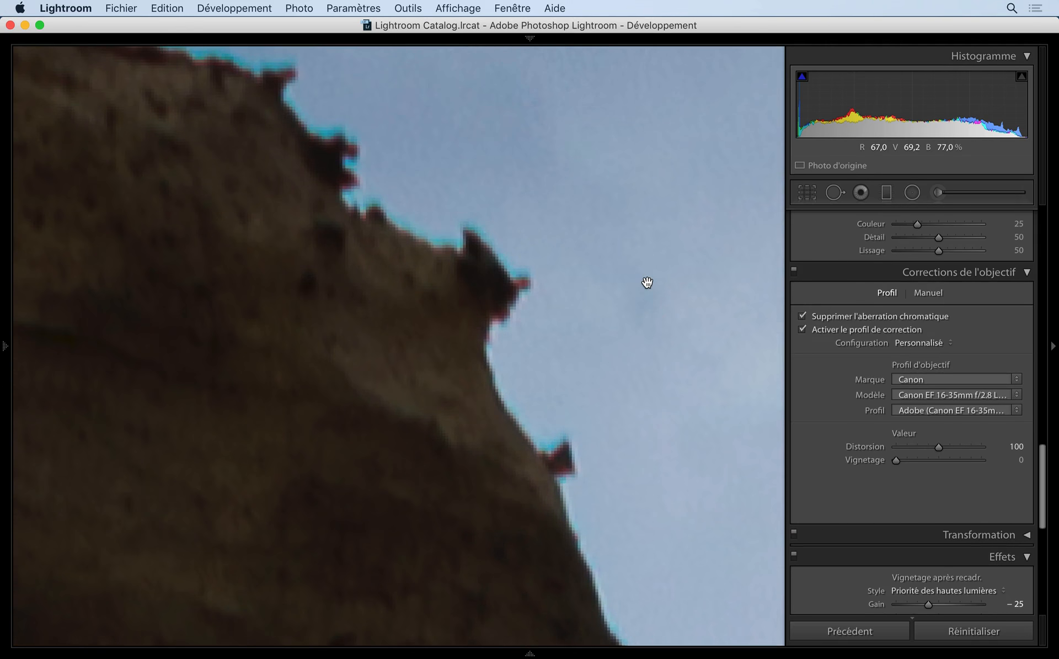
{"action": "scroll", "coordinate": [648, 283], "scroll_direction": "up", "scroll_amount": 5}
{"action": "scroll", "coordinate": [648, 282], "scroll_direction": "down", "scroll_amount": 5}
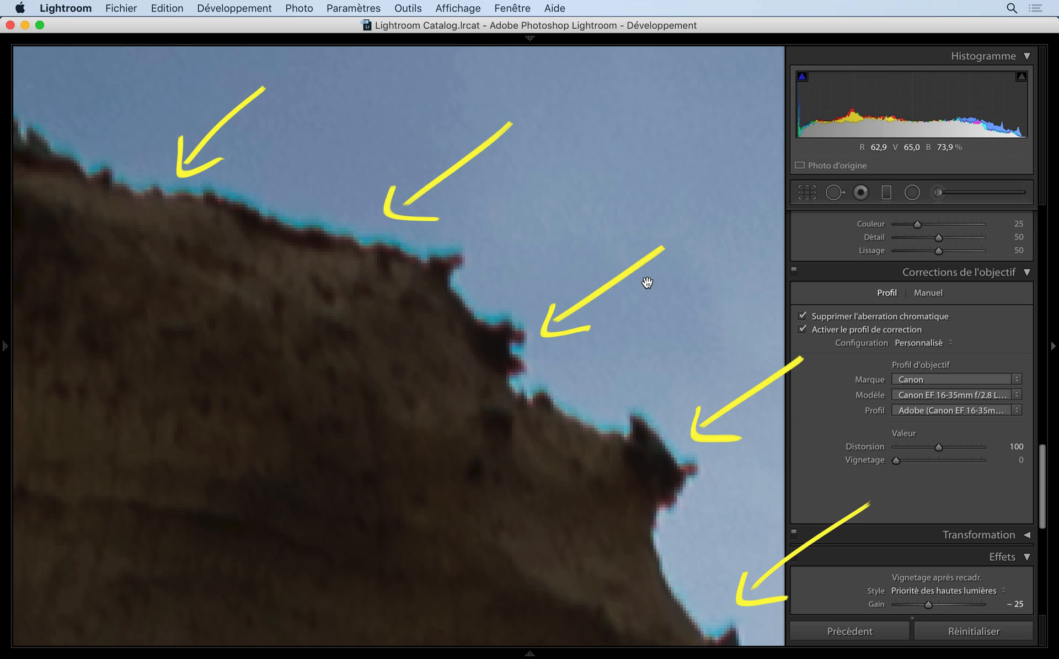
{"action": "left_click", "coordinate": [801, 316]}
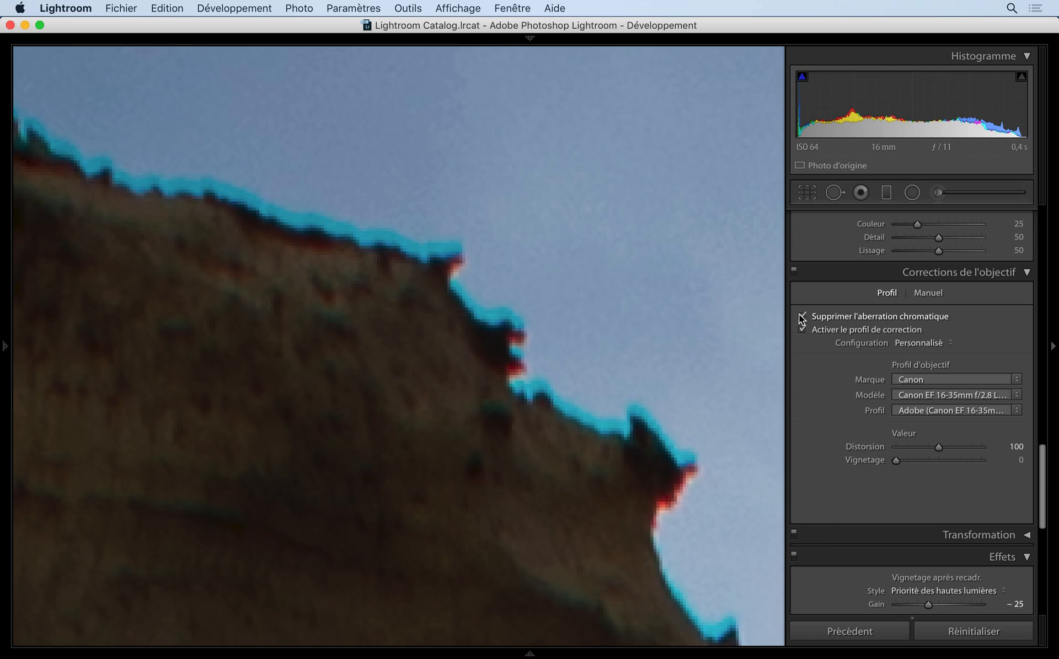
{"action": "left_click", "coordinate": [802, 317]}
{"action": "left_click", "coordinate": [802, 317]}
{"action": "left_click", "coordinate": [802, 316]}
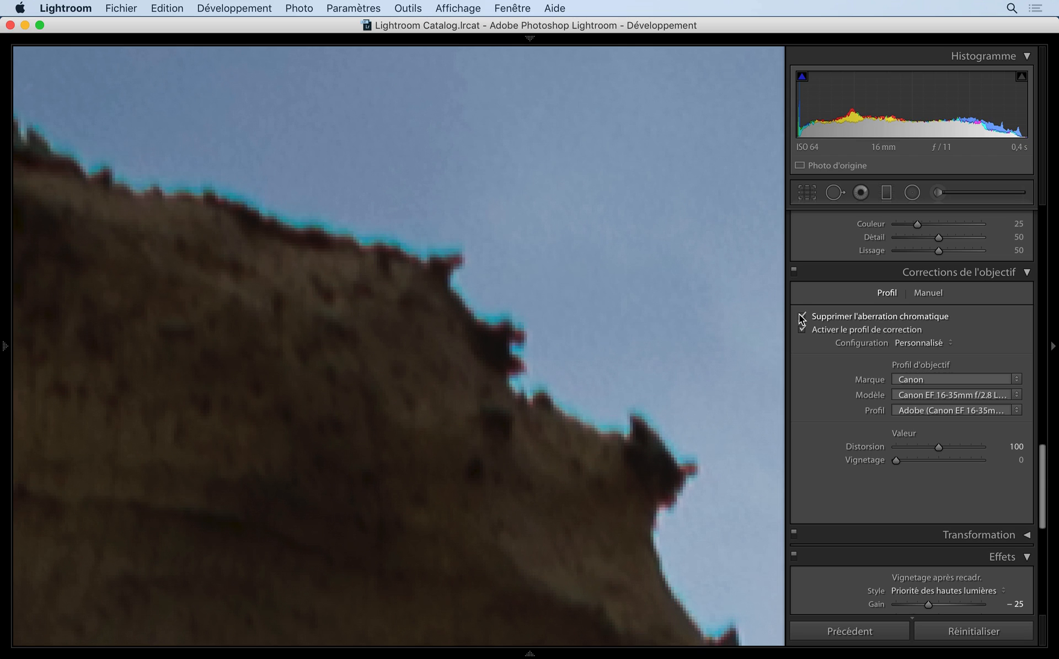
{"action": "left_click", "coordinate": [802, 316]}
{"action": "left_click", "coordinate": [802, 317]}
{"action": "left_click", "coordinate": [801, 317]}
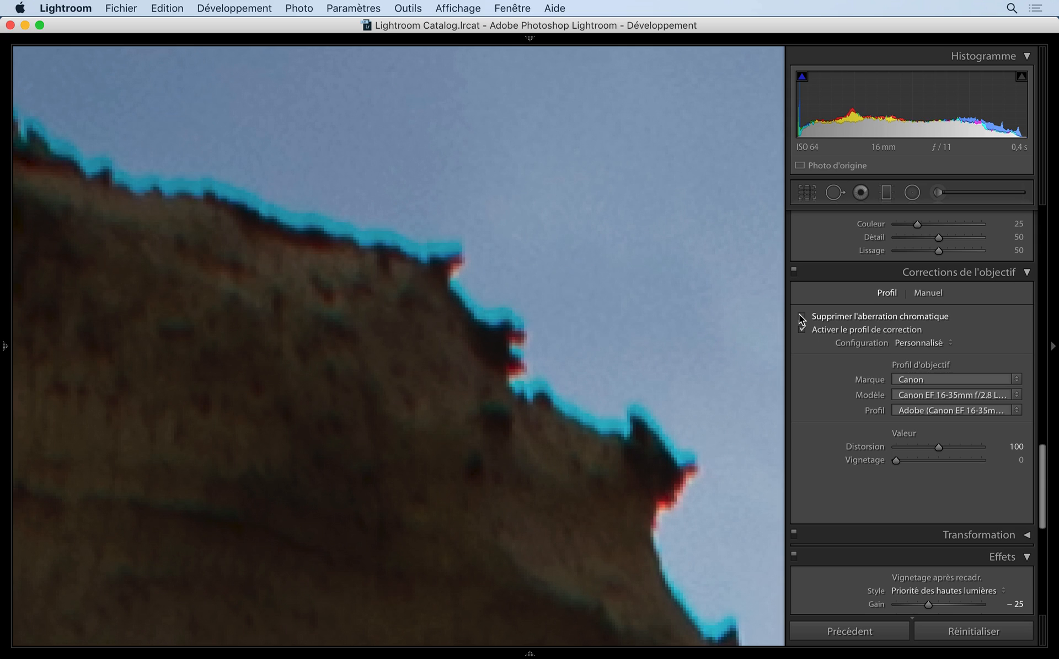
{"action": "left_click", "coordinate": [802, 316]}
{"action": "left_click", "coordinate": [802, 317]}
{"action": "left_click", "coordinate": [802, 317]}
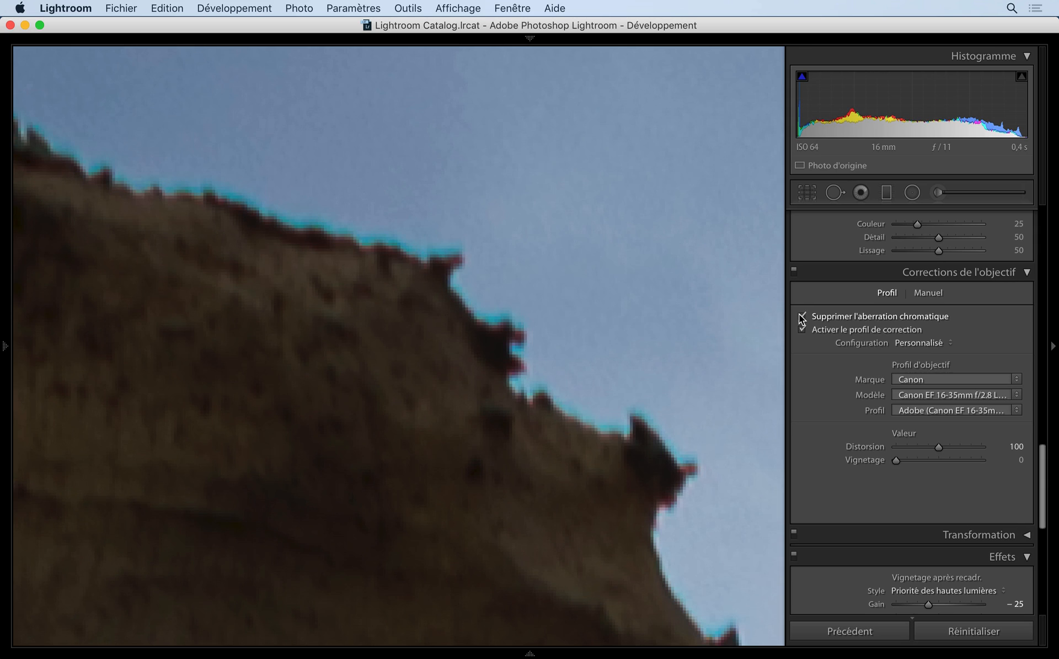
{"action": "left_click", "coordinate": [923, 293]}
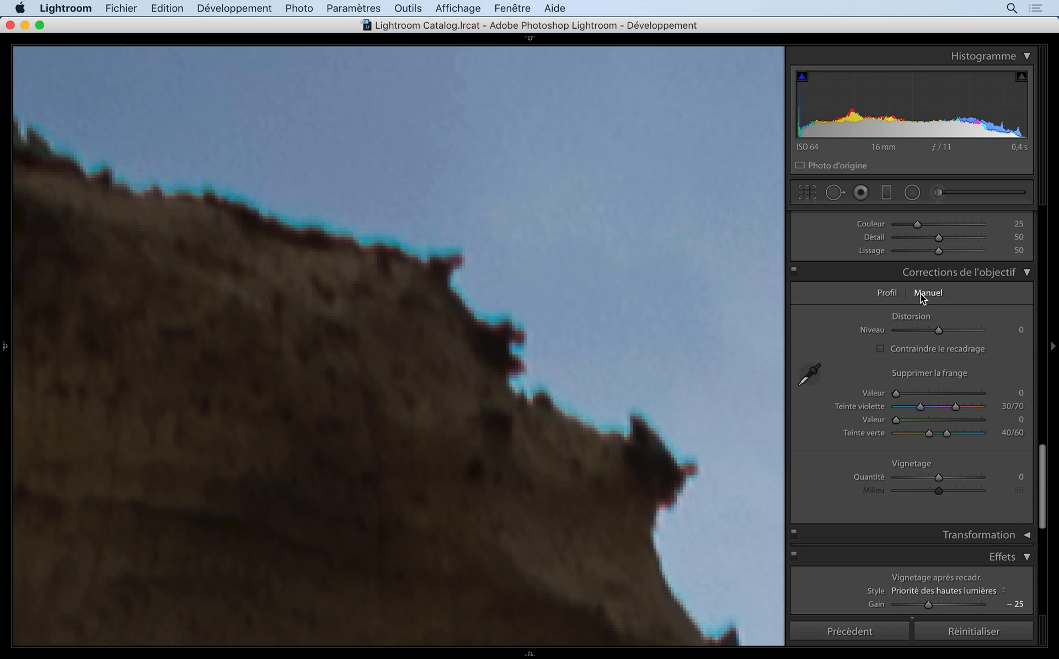
{"action": "left_click", "coordinate": [886, 293]}
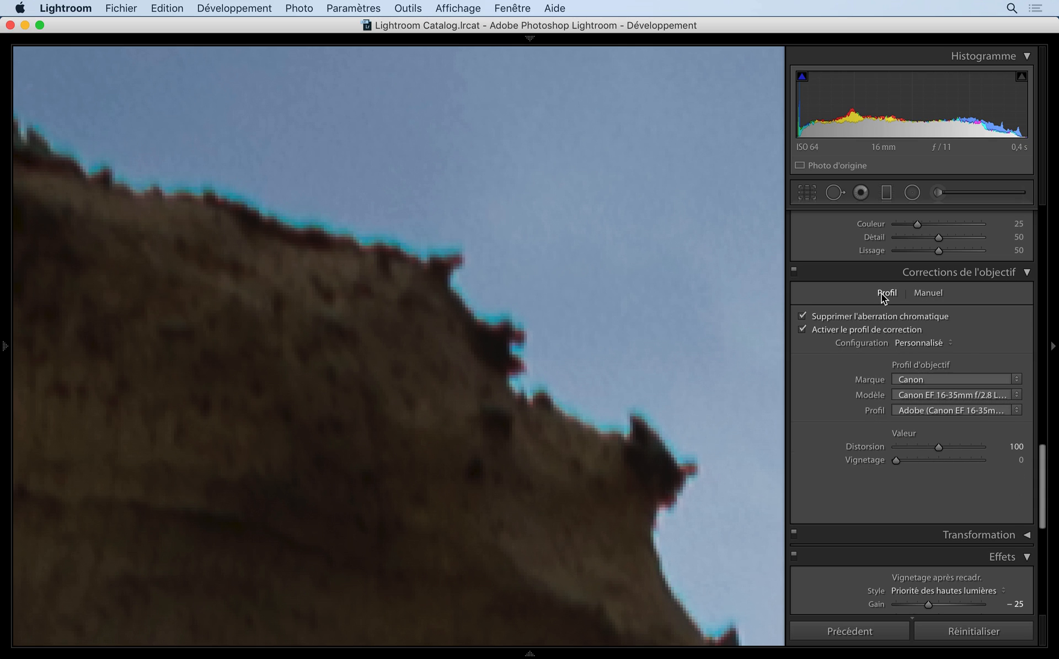
Compare DSC02093.ARW and DSC02093.psd side by side in the Library, at the cliff edge
{"action": "key", "text": "g"}
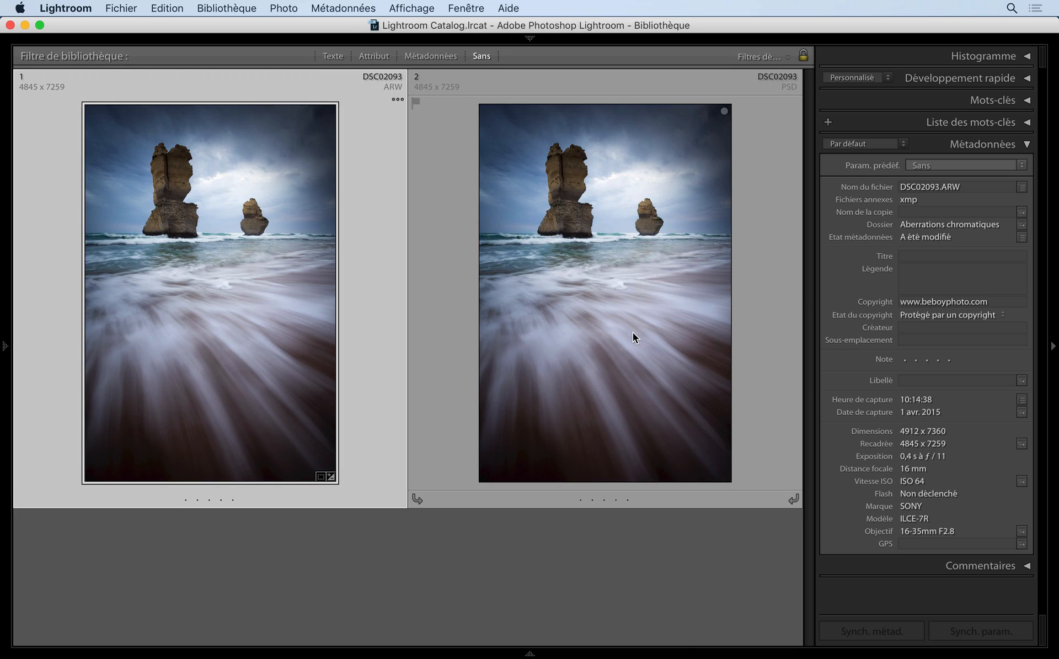
{"action": "left_click", "coordinate": [634, 332]}
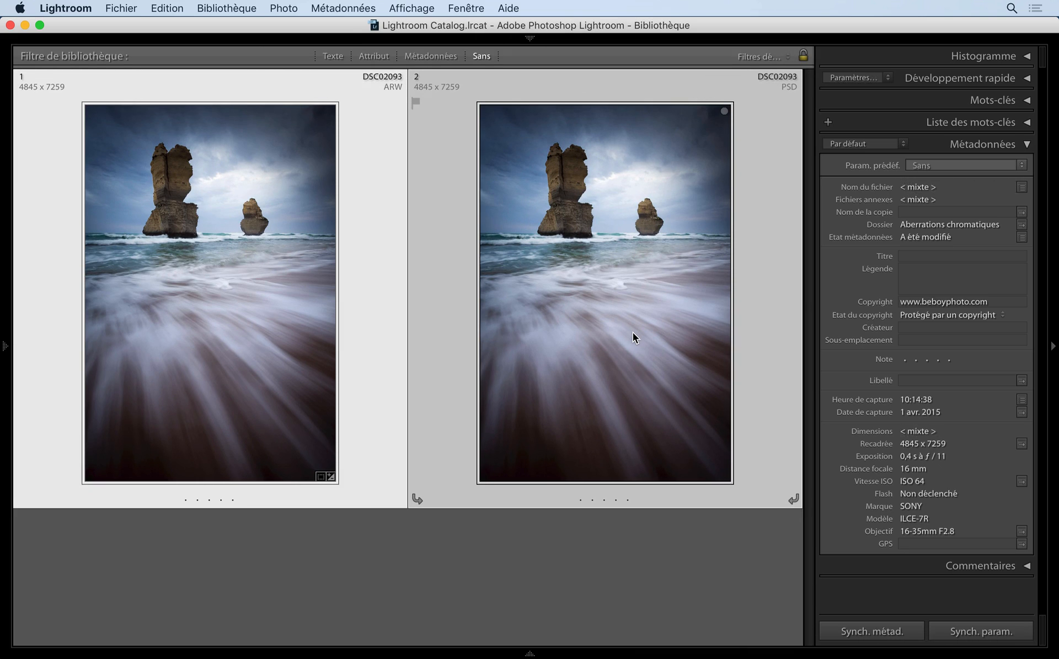
{"action": "key", "text": "c"}
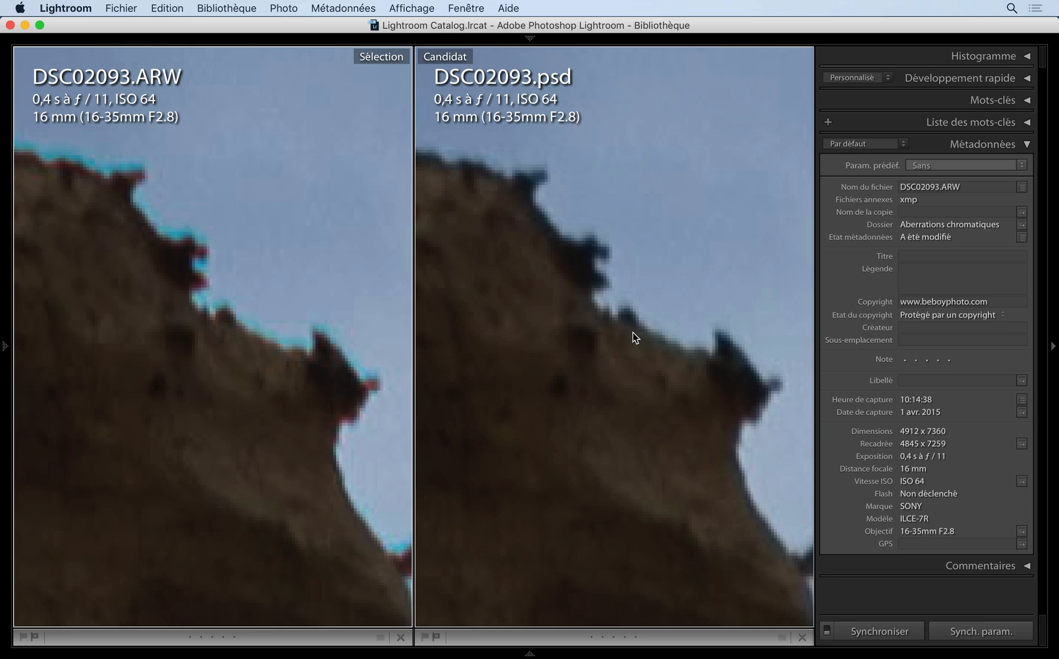
Alternate between the ARW and PSD versions in the Develop module to compare the fringes along the cliff top
{"action": "key", "text": "d"}
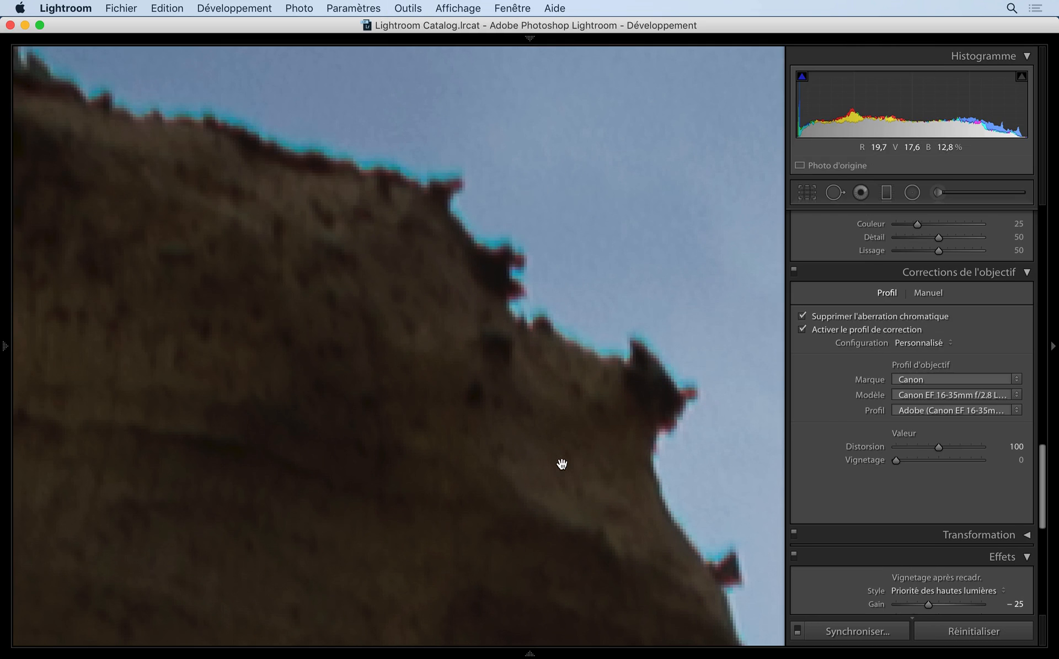
{"action": "key", "text": "Right"}
{"action": "key", "text": "Left"}
{"action": "key", "text": "Left"}
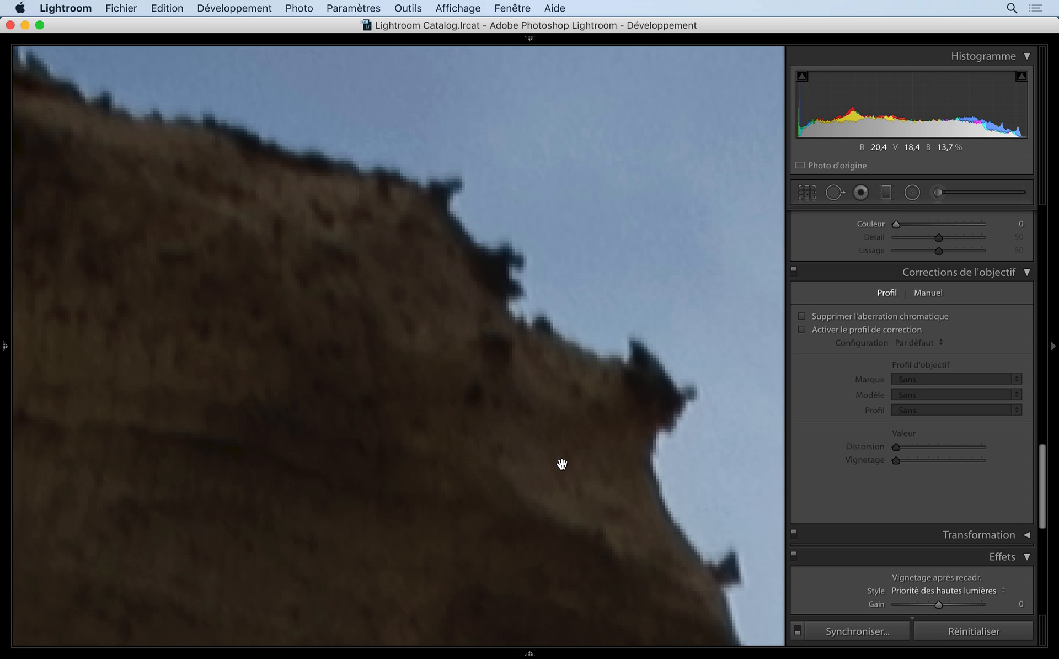
{"action": "key", "text": "Left"}
Return to the Library grid and open only DSC02093.ARW for editing in Adobe Photoshop CC 2017
{"action": "key", "text": "g"}
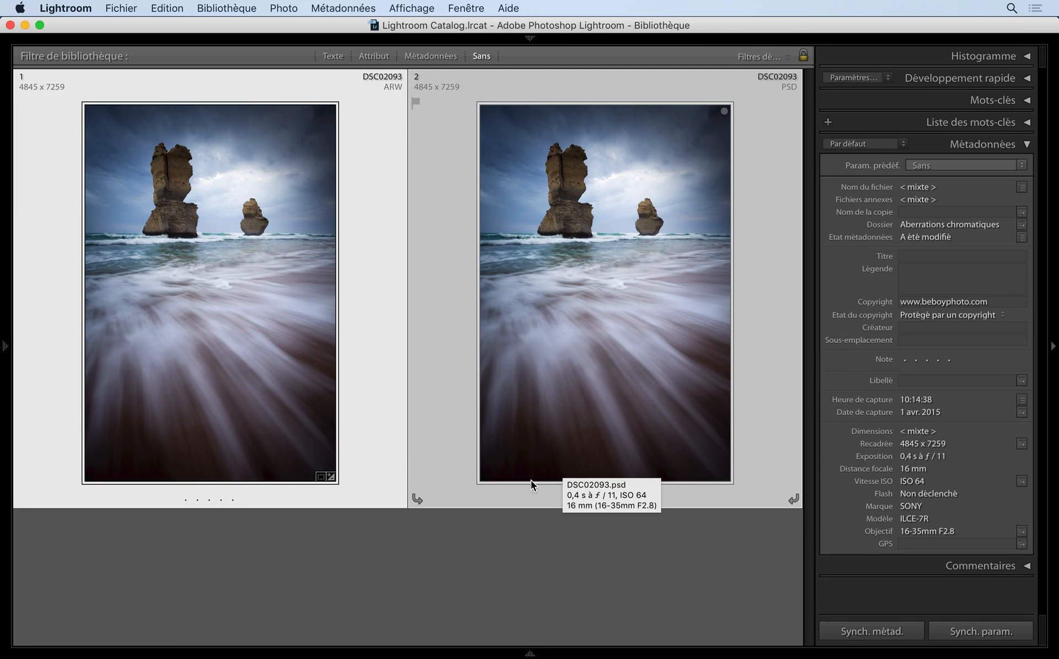
{"action": "left_click", "coordinate": [290, 431]}
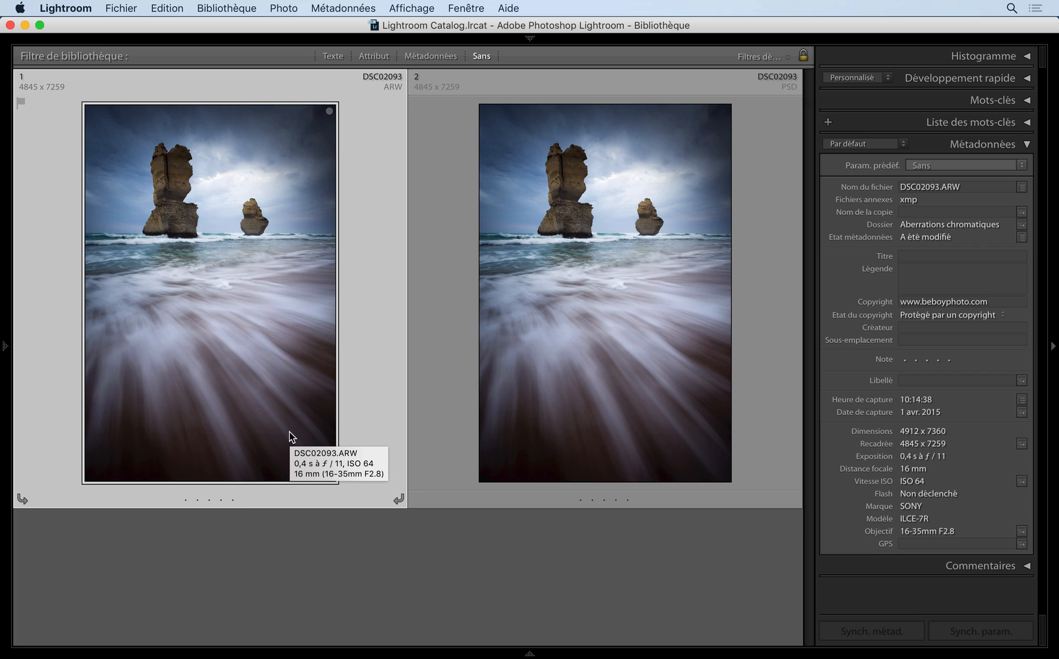
{"action": "right_click", "coordinate": [289, 432]}
{"action": "mouse_move", "coordinate": [401, 331]}
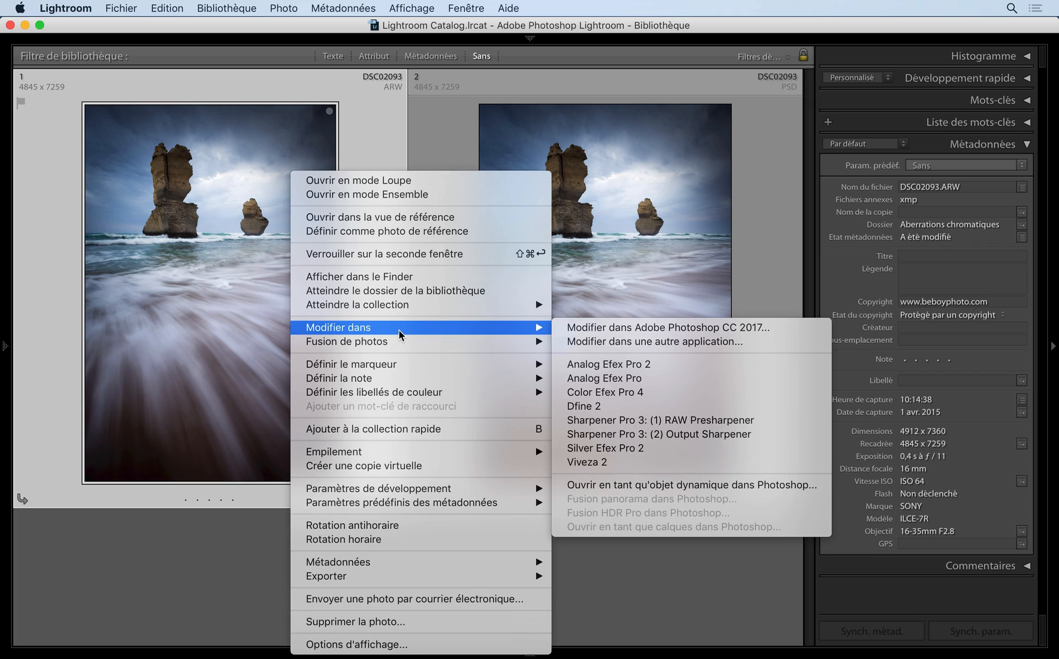
{"action": "left_click", "coordinate": [596, 330]}
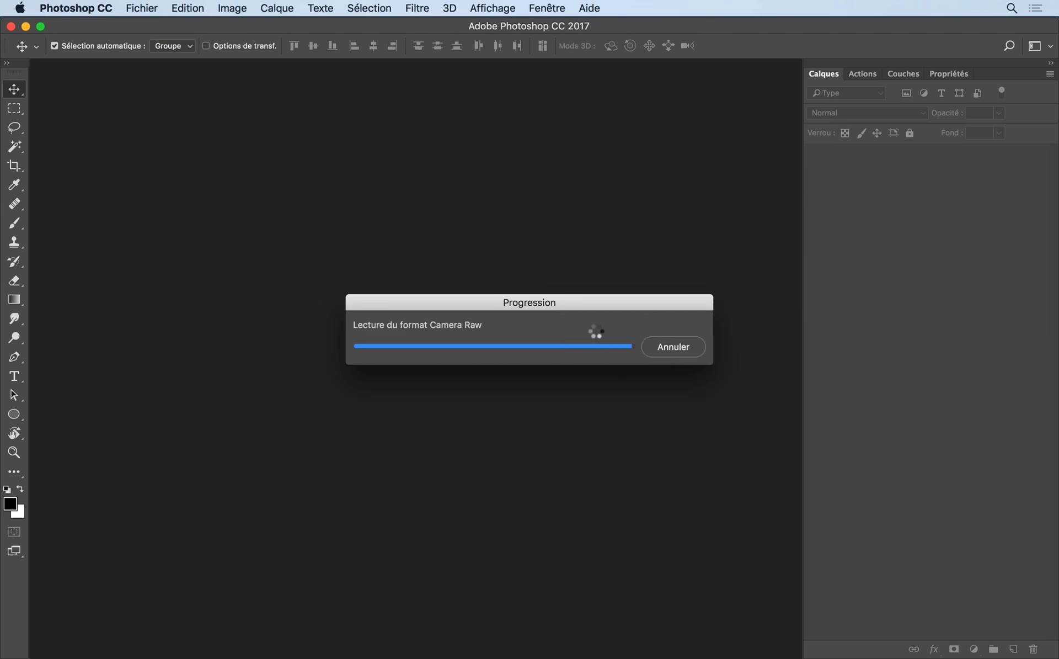
Examine the remaining colour fringes along the top of the large rock at 300% magnification
{"action": "key", "text": "super+plus"}
{"action": "key", "text": "super+plus"}
{"action": "key", "text": "super+plus"}
{"action": "key", "text": "super+plus"}
{"action": "key", "text": "super+plus"}
{"action": "key", "text": "super+plus"}
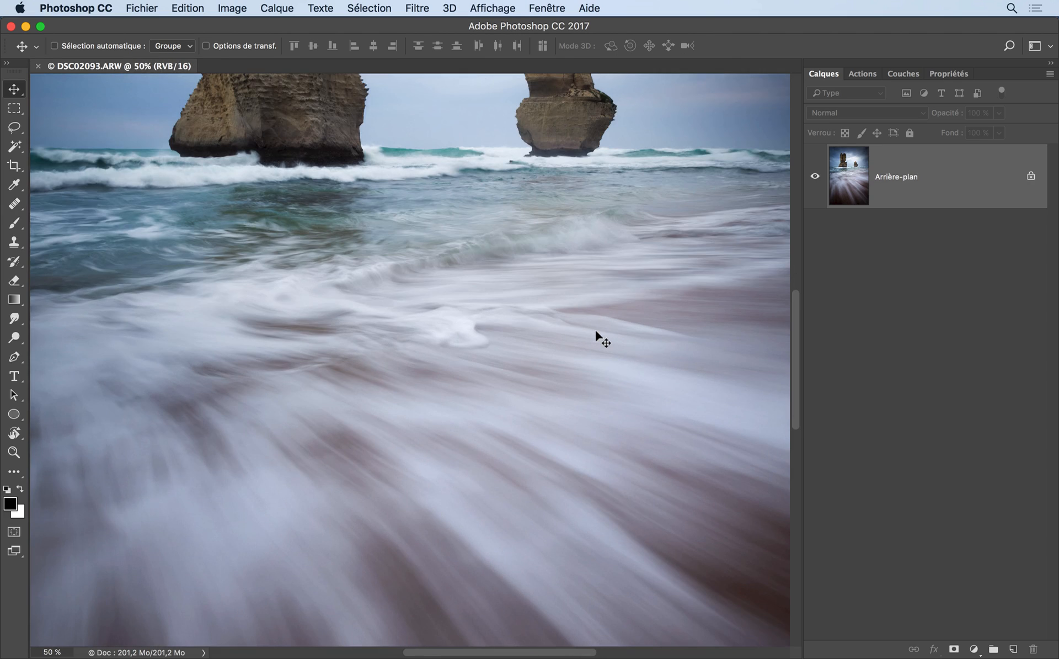
{"action": "key", "text": "super+plus"}
{"action": "scroll", "coordinate": [596, 331], "scroll_direction": "up", "scroll_amount": 20}
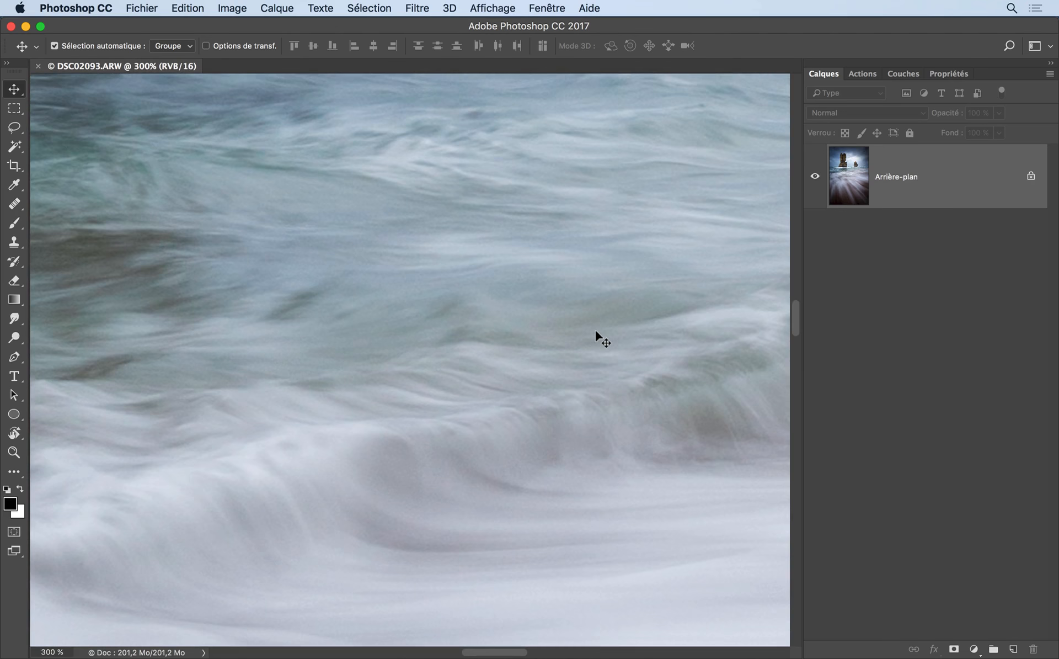
{"action": "scroll", "coordinate": [596, 331], "scroll_direction": "up", "scroll_amount": 10}
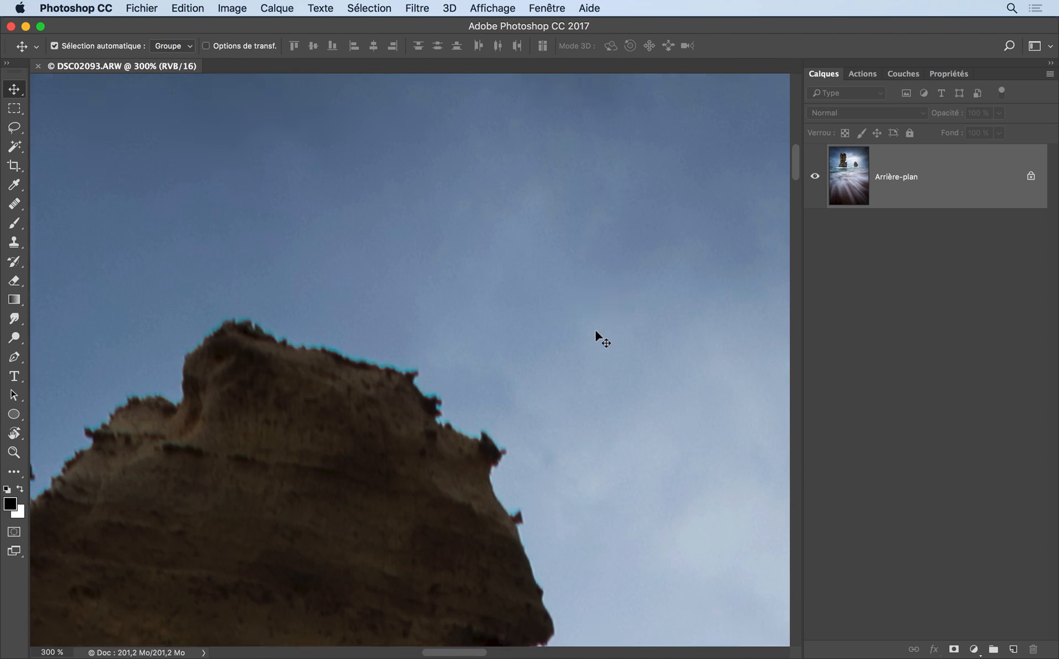
Examine the colour fringes along both peaks of the large rock at 600% magnification
{"action": "key", "text": "super+plus"}
{"action": "key", "text": "super+plus"}
{"action": "key", "text": "super+plus"}
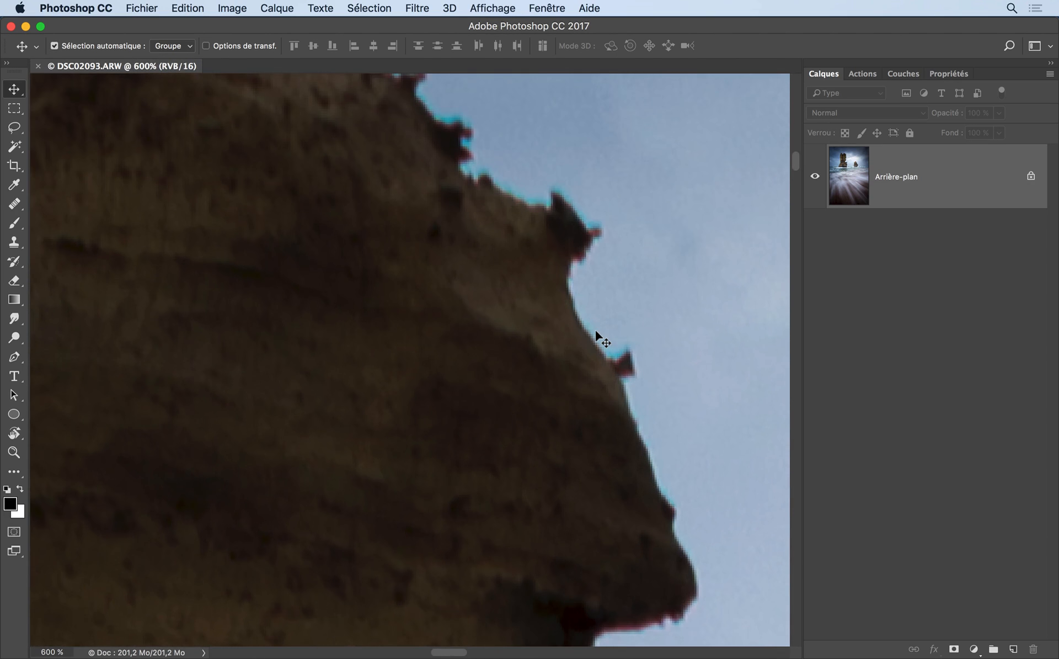
{"action": "scroll", "coordinate": [596, 331], "scroll_direction": "up", "scroll_amount": 8}
{"action": "scroll", "coordinate": [596, 332], "scroll_direction": "down", "scroll_amount": 3}
{"action": "scroll", "coordinate": [596, 332], "scroll_direction": "down", "scroll_amount": 2}
{"action": "scroll", "coordinate": [596, 331], "scroll_direction": "left", "scroll_amount": 10}
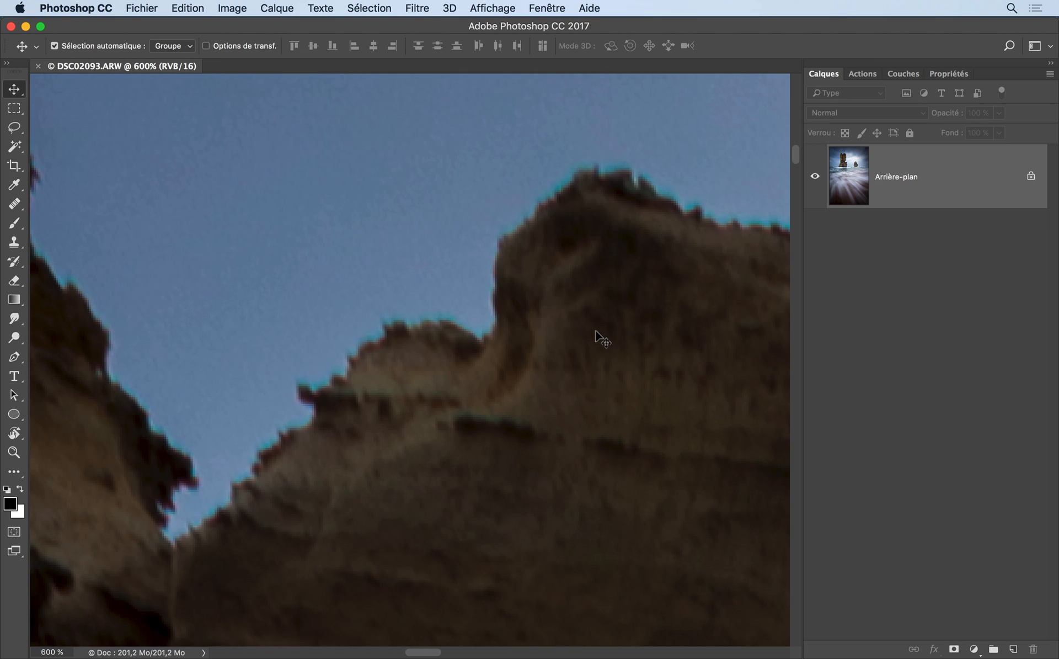
{"action": "scroll", "coordinate": [594, 330], "scroll_direction": "left", "scroll_amount": 10}
{"action": "scroll", "coordinate": [596, 331], "scroll_direction": "left", "scroll_amount": 10}
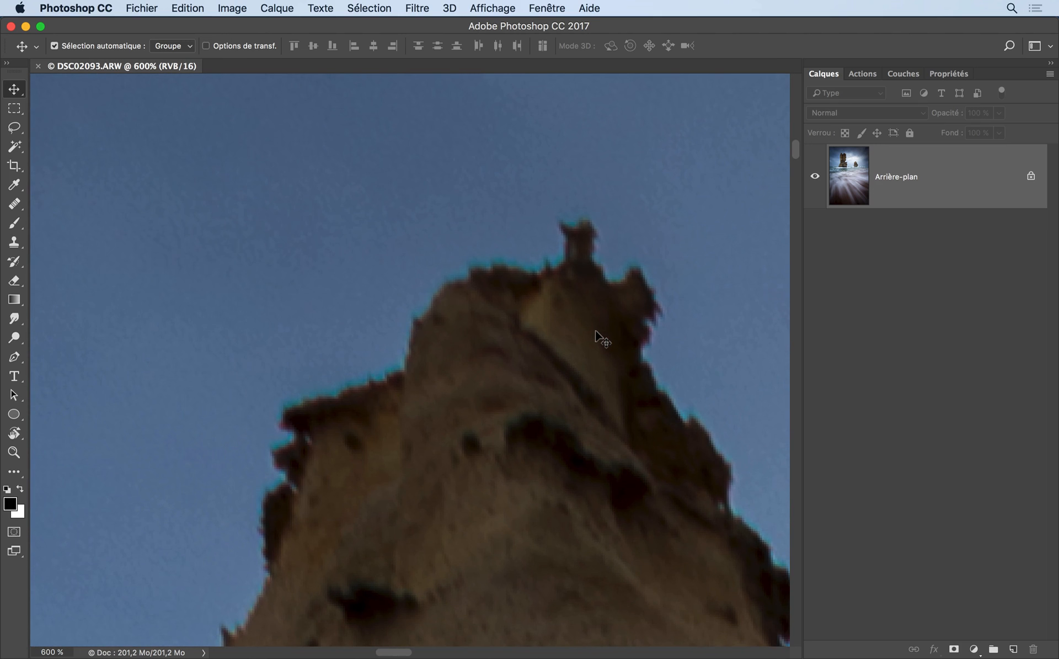
Follow the seaward-left edge of the large rock down to the waterline at 600%, checking for colour fringes
{"action": "scroll", "coordinate": [595, 330], "scroll_direction": "down", "scroll_amount": 5}
{"action": "scroll", "coordinate": [595, 330], "scroll_direction": "left", "scroll_amount": 5}
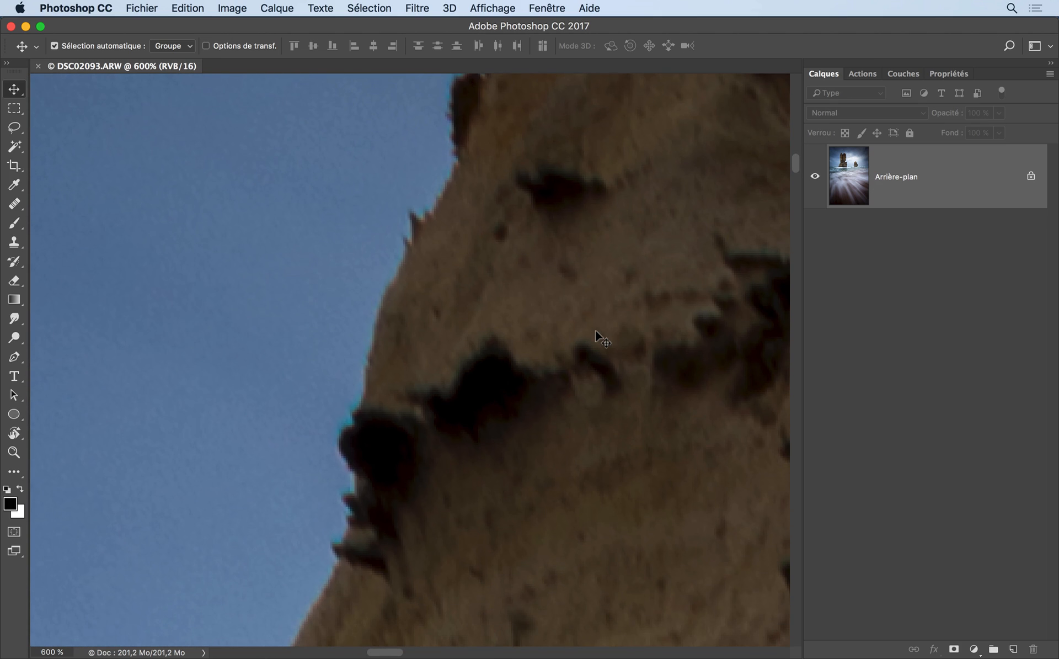
{"action": "scroll", "coordinate": [595, 331], "scroll_direction": "down", "scroll_amount": 10}
{"action": "scroll", "coordinate": [596, 331], "scroll_direction": "left", "scroll_amount": 3}
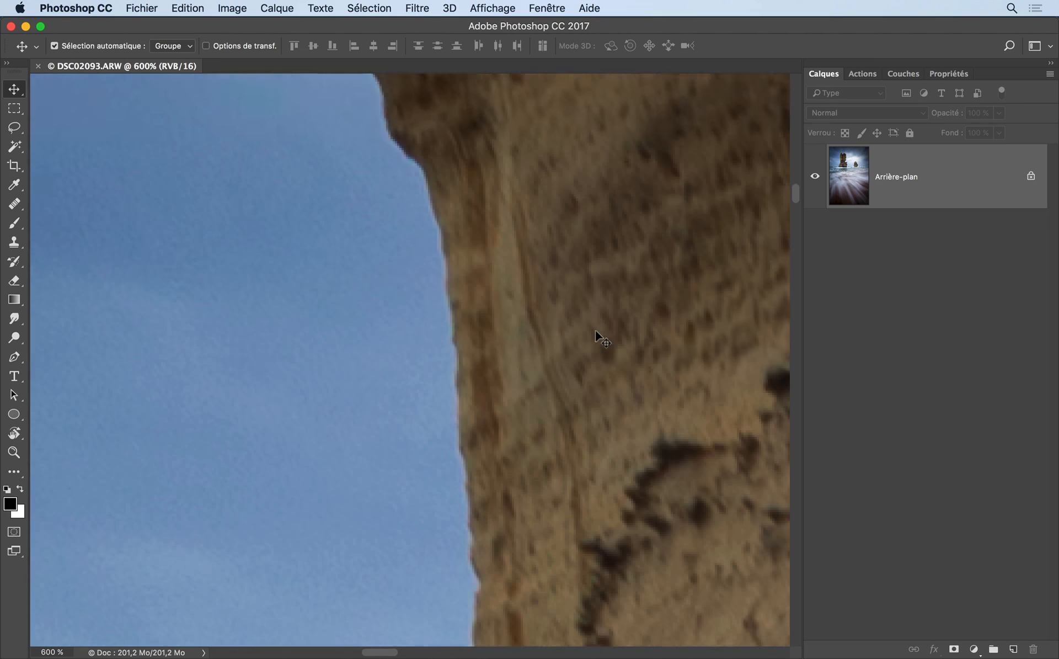
{"action": "scroll", "coordinate": [595, 330], "scroll_direction": "down", "scroll_amount": 10}
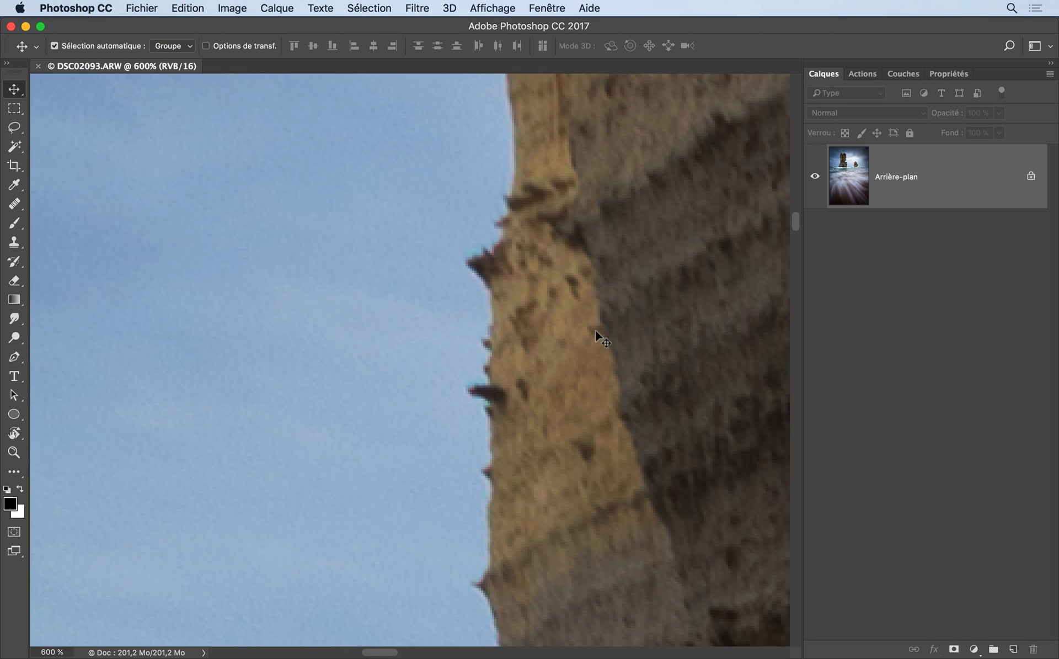
{"action": "scroll", "coordinate": [595, 330], "scroll_direction": "down", "scroll_amount": 5}
{"action": "scroll", "coordinate": [595, 330], "scroll_direction": "down", "scroll_amount": 10}
{"action": "scroll", "coordinate": [595, 330], "scroll_direction": "left", "scroll_amount": 2}
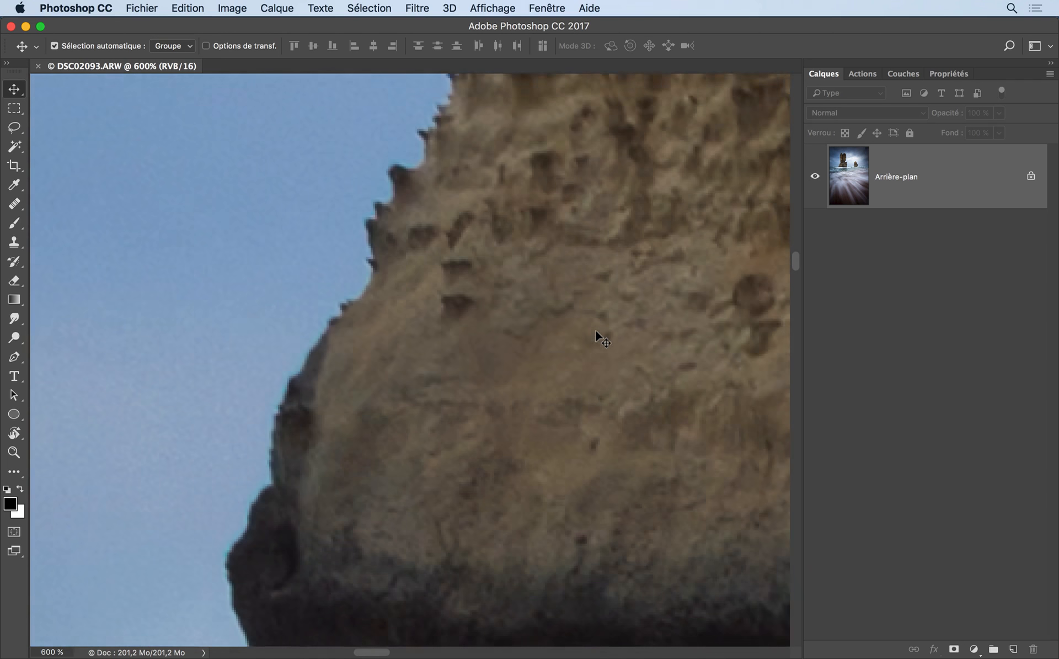
{"action": "scroll", "coordinate": [595, 330], "scroll_direction": "right", "scroll_amount": 10}
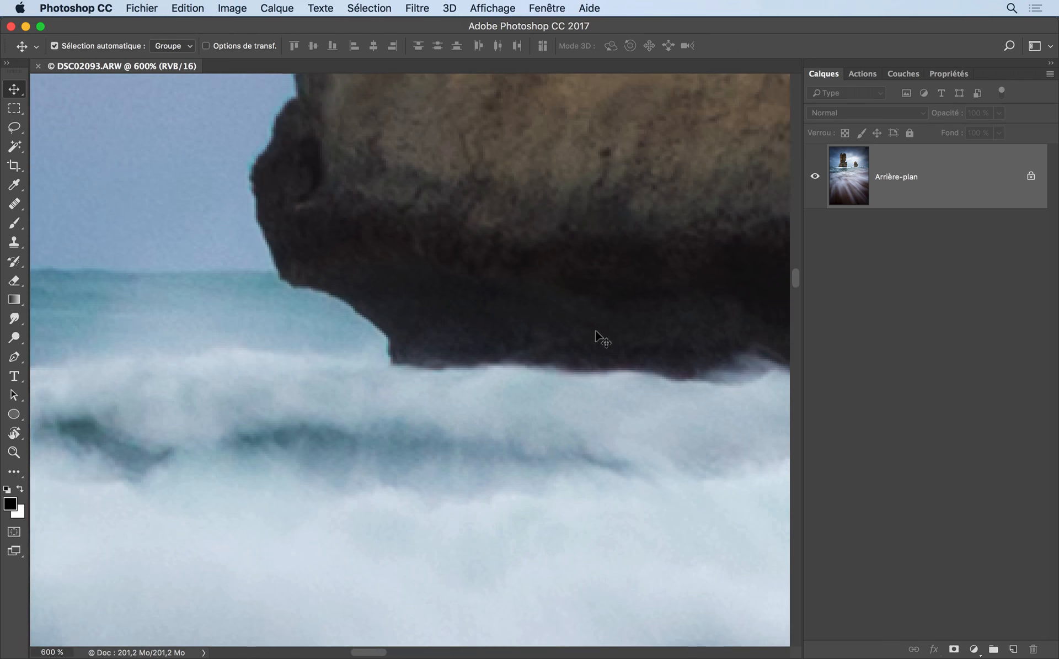
Inspect the opposite edge of the large rock from its base back up to the summit for cyan and red fringes
{"action": "scroll", "coordinate": [595, 329], "scroll_direction": "up", "scroll_amount": 10}
{"action": "scroll", "coordinate": [596, 332], "scroll_direction": "up", "scroll_amount": 8}
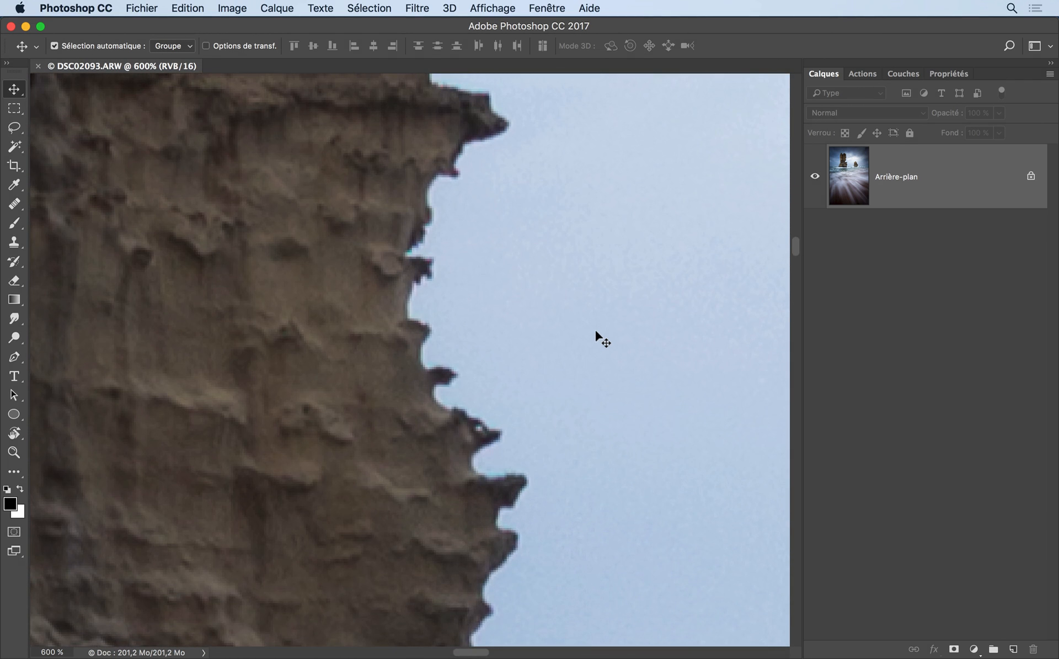
{"action": "scroll", "coordinate": [596, 331], "scroll_direction": "left", "scroll_amount": 10}
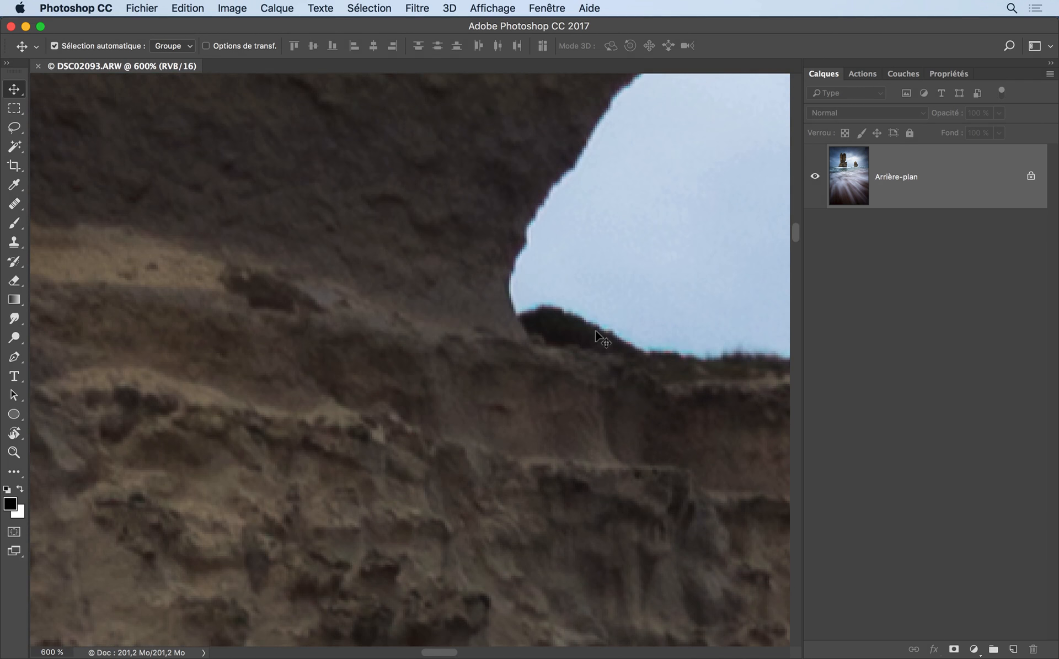
{"action": "scroll", "coordinate": [596, 331], "scroll_direction": "up", "scroll_amount": 10}
{"action": "scroll", "coordinate": [596, 331], "scroll_direction": "right", "scroll_amount": 5}
{"action": "scroll", "coordinate": [596, 331], "scroll_direction": "up", "scroll_amount": 10}
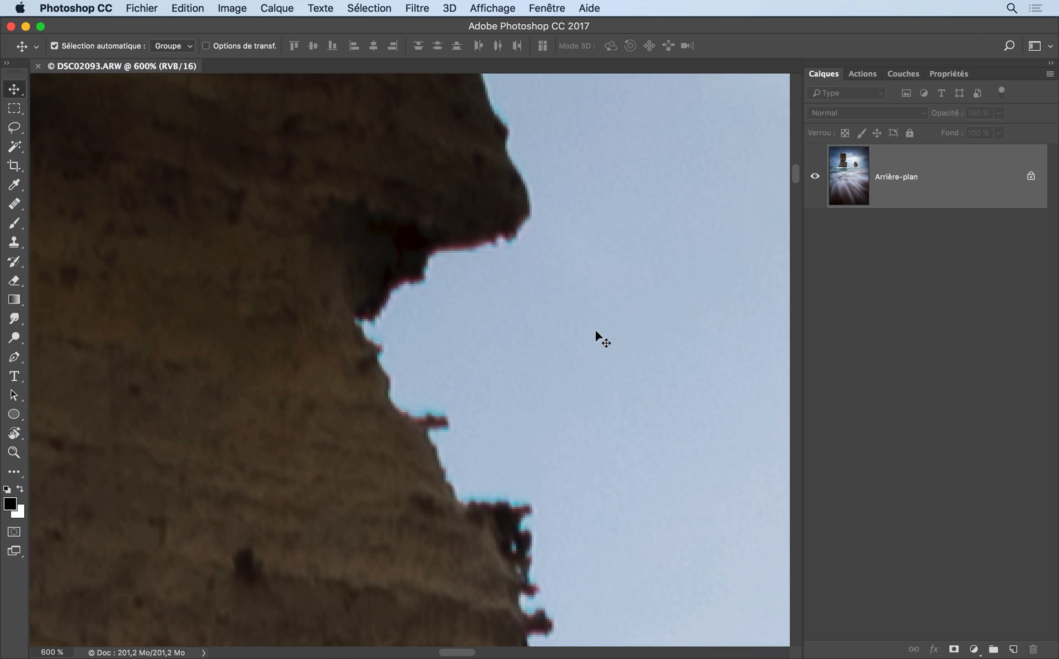
{"action": "scroll", "coordinate": [596, 332], "scroll_direction": "up", "scroll_amount": 5}
{"action": "scroll", "coordinate": [596, 333], "scroll_direction": "left", "scroll_amount": 10}
{"action": "scroll", "coordinate": [596, 332], "scroll_direction": "right", "scroll_amount": 2}
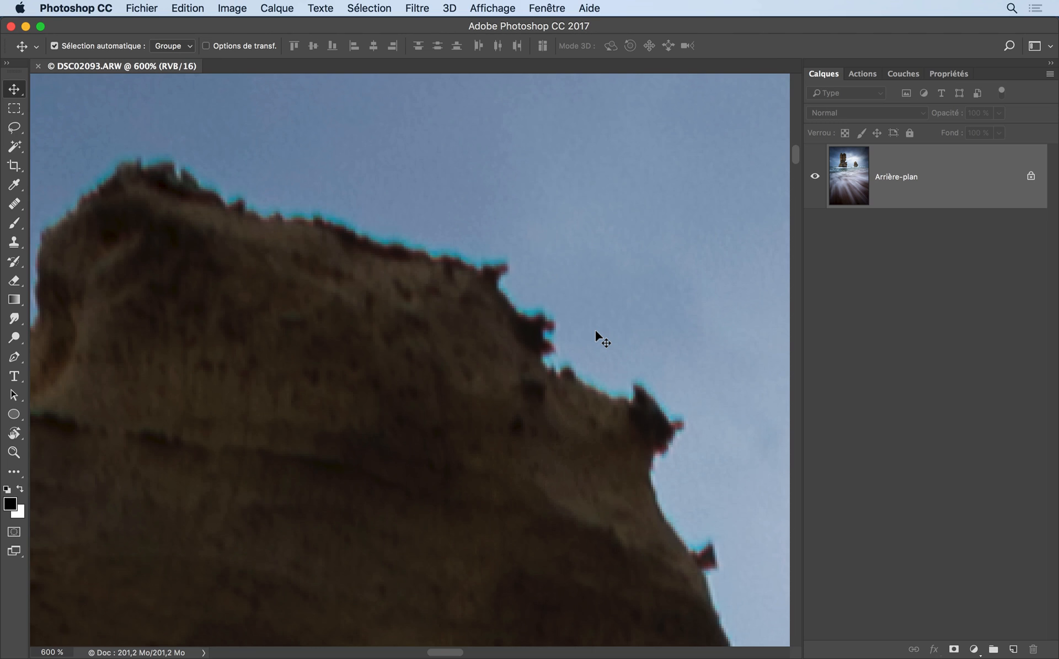
Inspect the fringes along the top and right slope of the small rock at 1200%, ending with the whole photo in view
{"action": "key", "text": "super+0"}
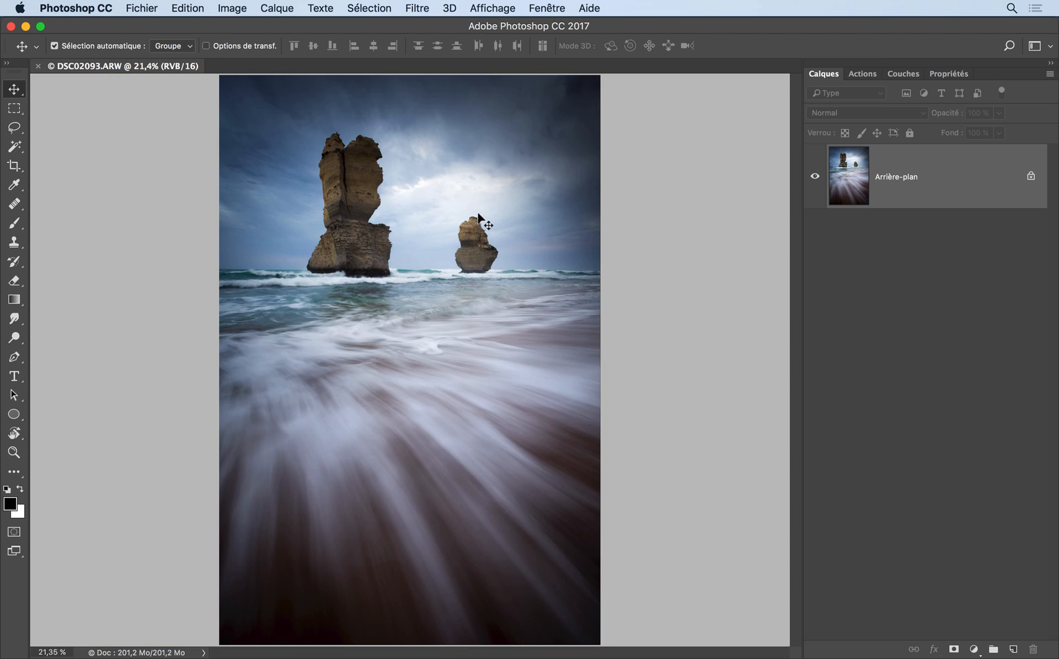
{"action": "left_click_drag", "start_coordinate": [480, 218], "coordinate": [695, 210]}
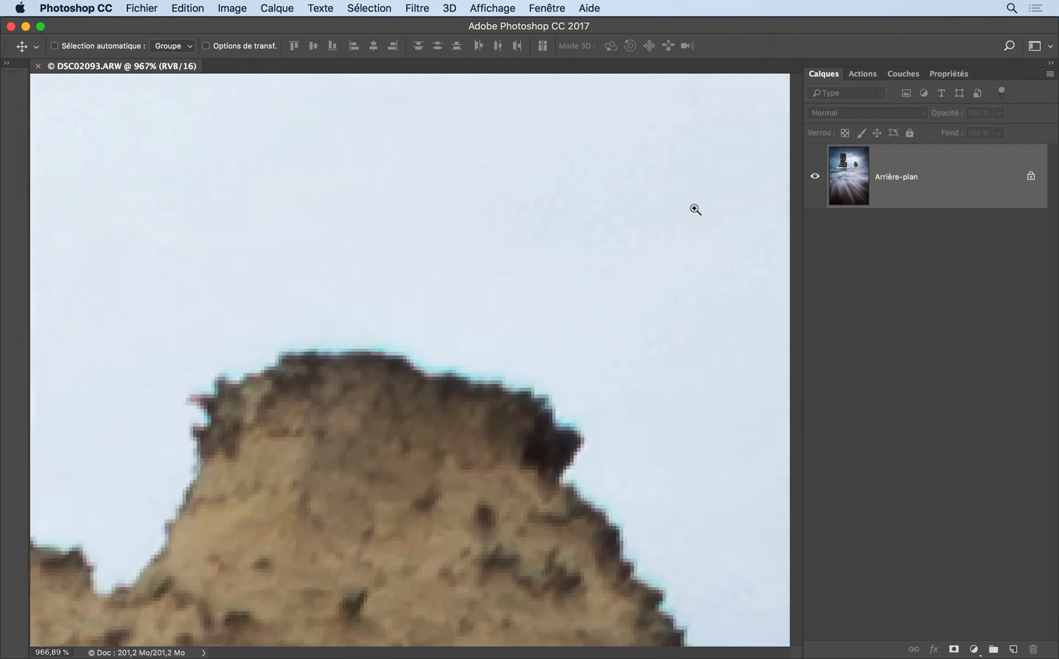
{"action": "key", "text": "super+plus"}
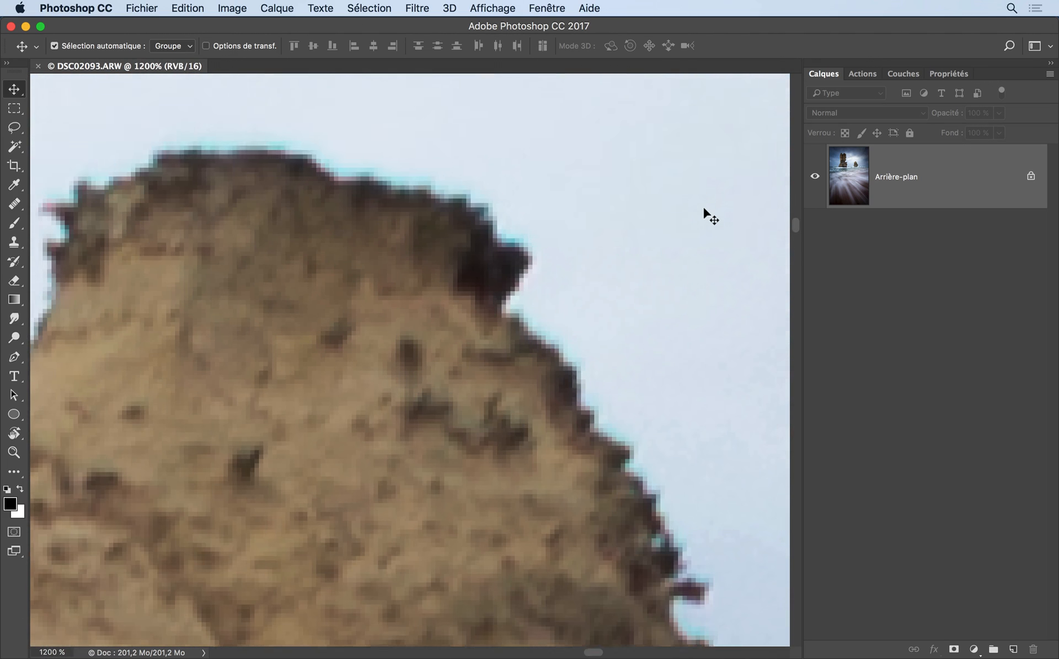
{"action": "scroll", "coordinate": [705, 210], "scroll_direction": "down", "scroll_amount": 5}
{"action": "scroll", "coordinate": [705, 210], "scroll_direction": "right", "scroll_amount": 4}
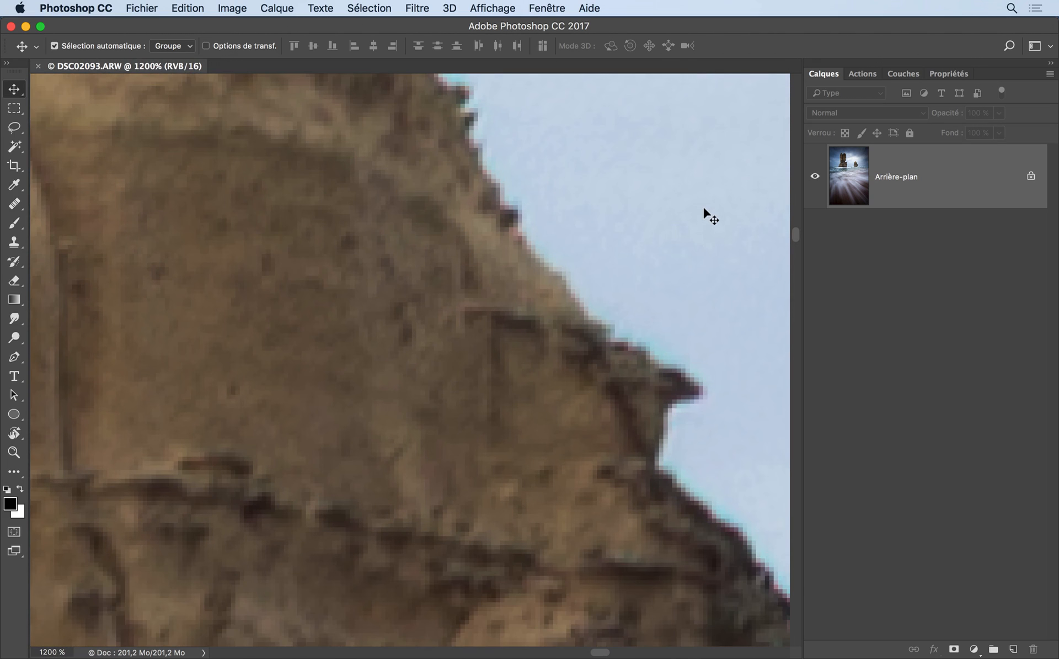
{"action": "scroll", "coordinate": [705, 210], "scroll_direction": "down", "scroll_amount": 2}
{"action": "scroll", "coordinate": [705, 210], "scroll_direction": "right", "scroll_amount": 3}
{"action": "scroll", "coordinate": [705, 209], "scroll_direction": "down", "scroll_amount": 3}
{"action": "scroll", "coordinate": [705, 210], "scroll_direction": "right", "scroll_amount": 1}
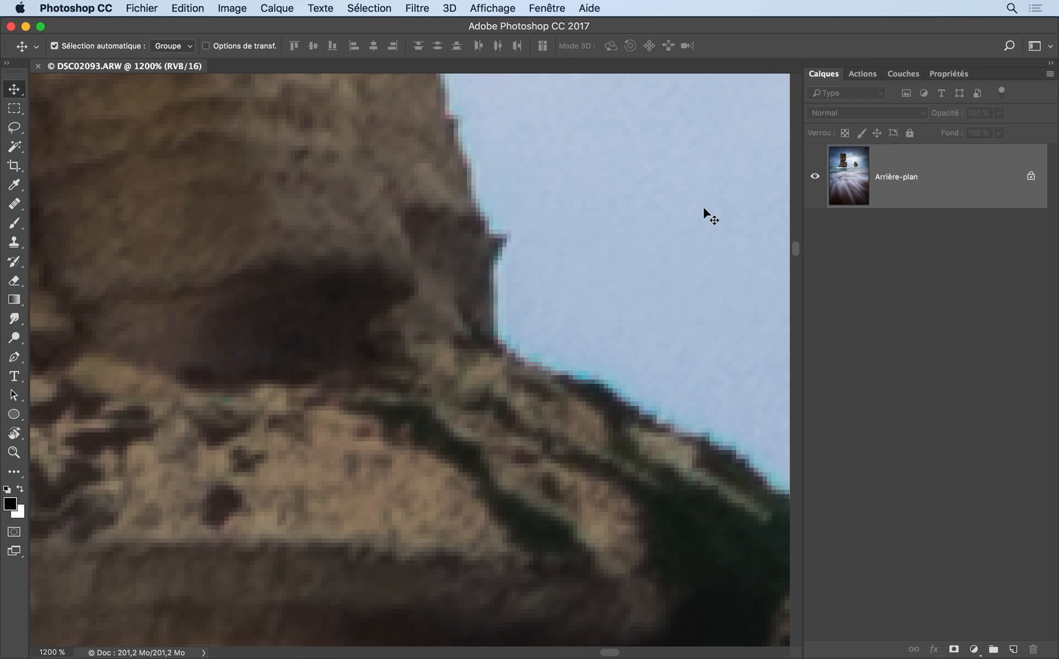
{"action": "scroll", "coordinate": [705, 209], "scroll_direction": "right", "scroll_amount": 4}
{"action": "scroll", "coordinate": [705, 209], "scroll_direction": "down", "scroll_amount": 2}
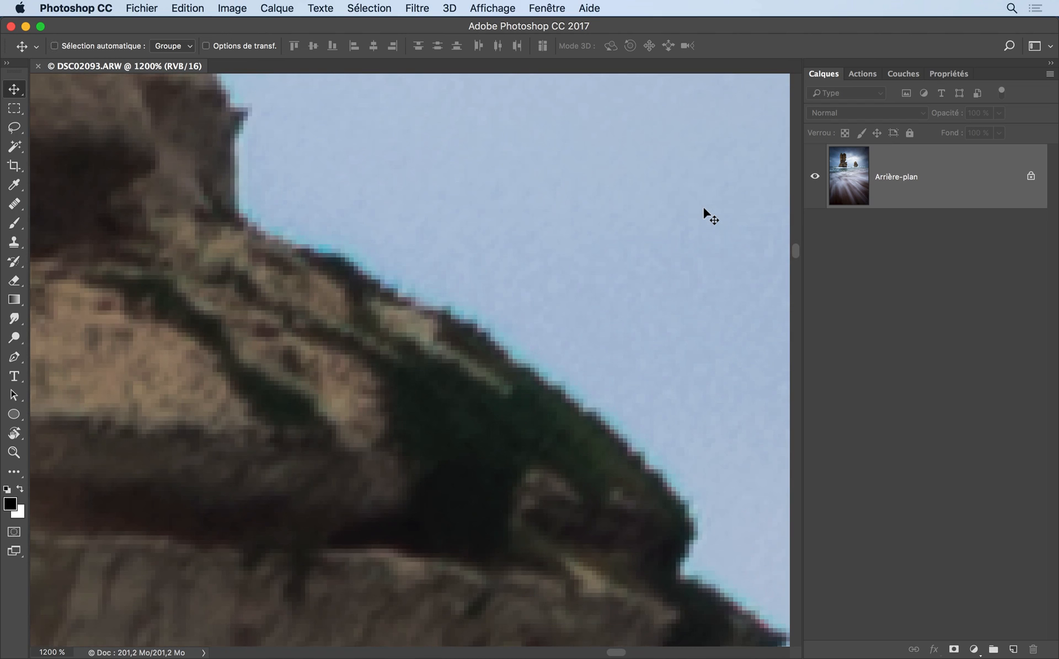
{"action": "key", "text": "super+0"}
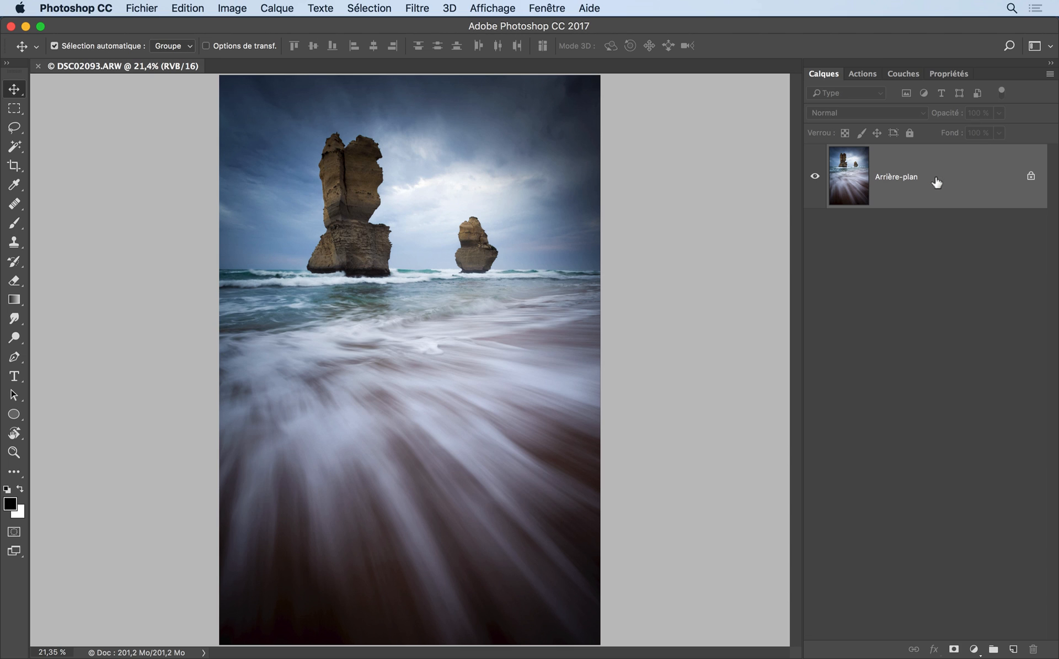
Duplicate the Arrière-plan layer, convert the copy to a smart object and set its blend mode to Couleur
{"action": "left_click_drag", "start_coordinate": [953, 185], "coordinate": [1013, 649]}
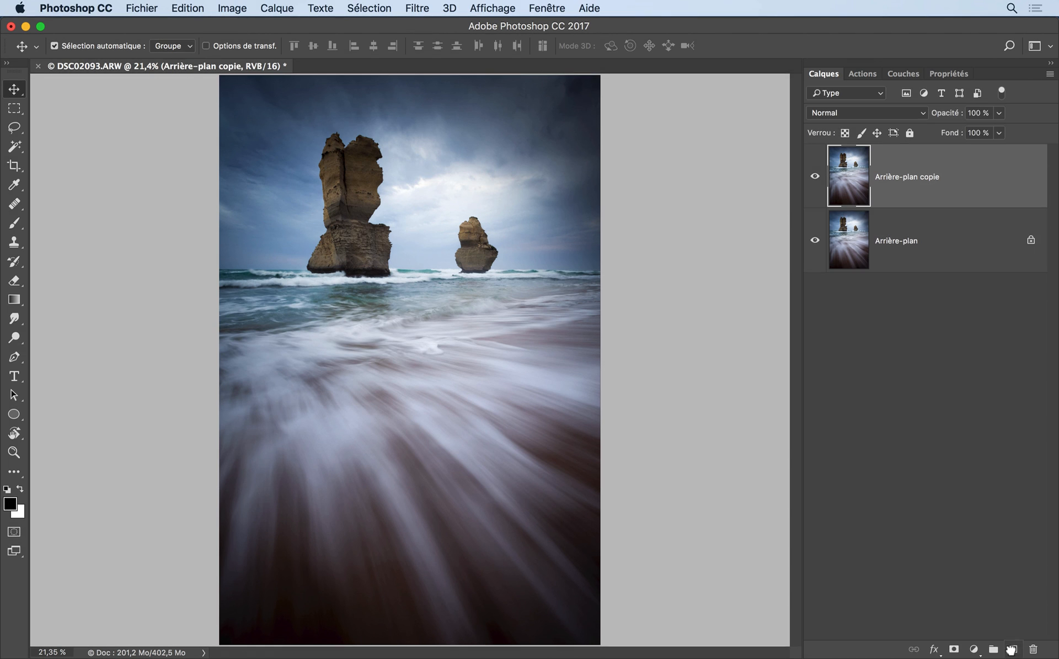
{"action": "right_click", "coordinate": [975, 177]}
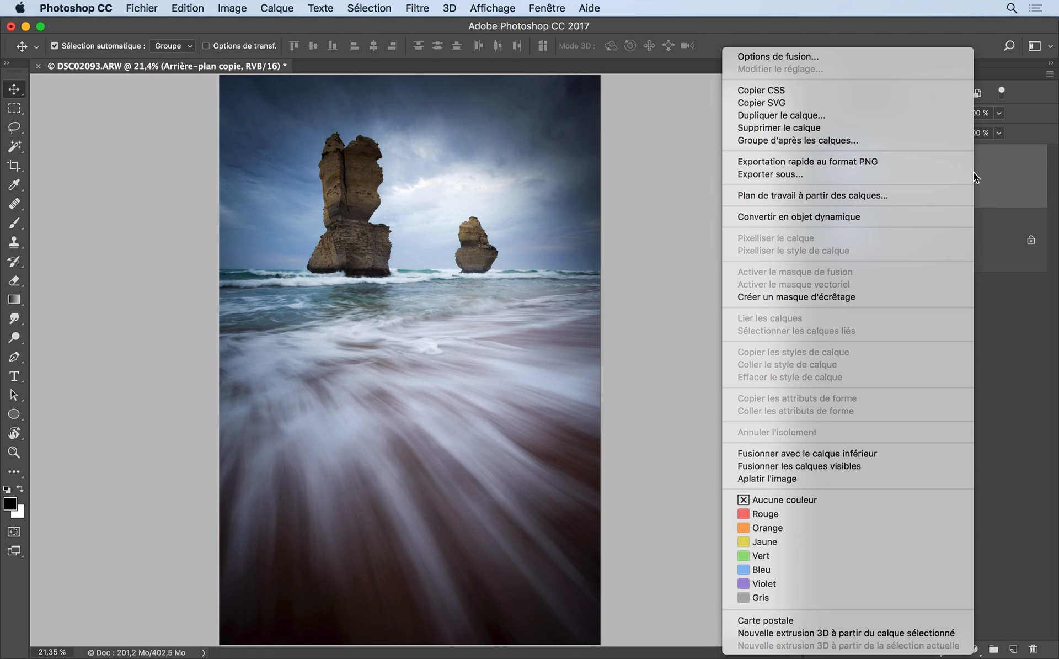
{"action": "left_click", "coordinate": [922, 217]}
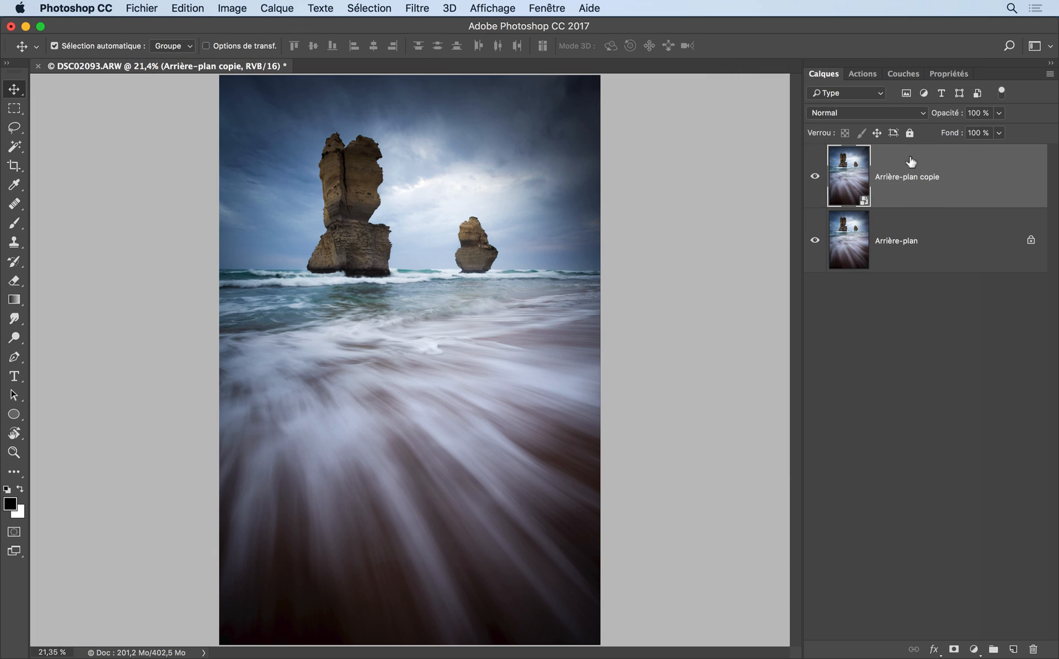
{"action": "left_click", "coordinate": [863, 113]}
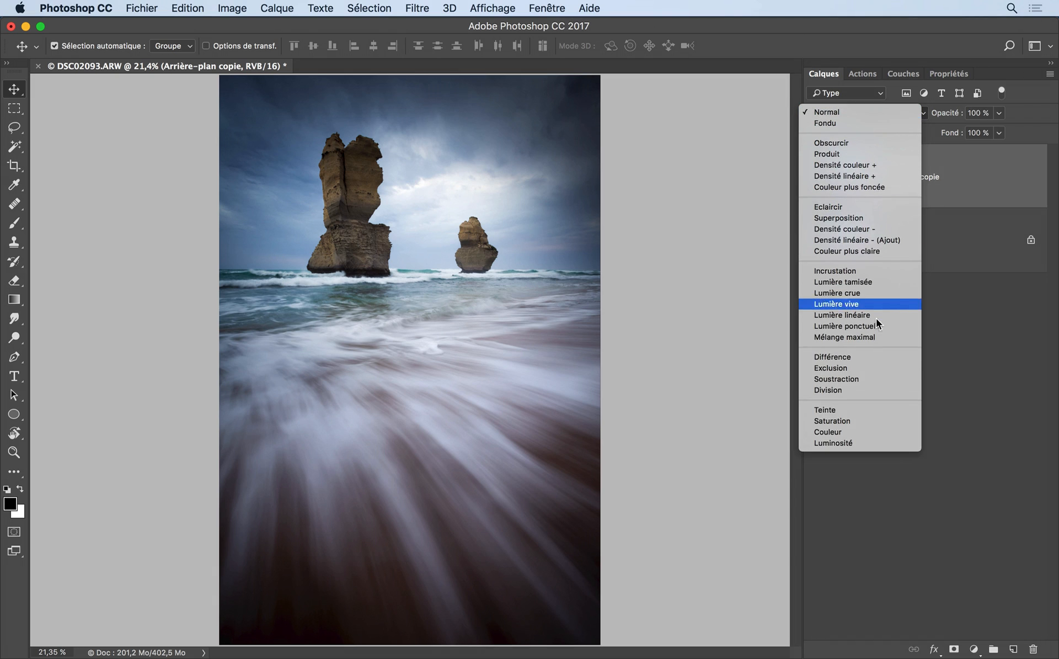
{"action": "left_click", "coordinate": [846, 434]}
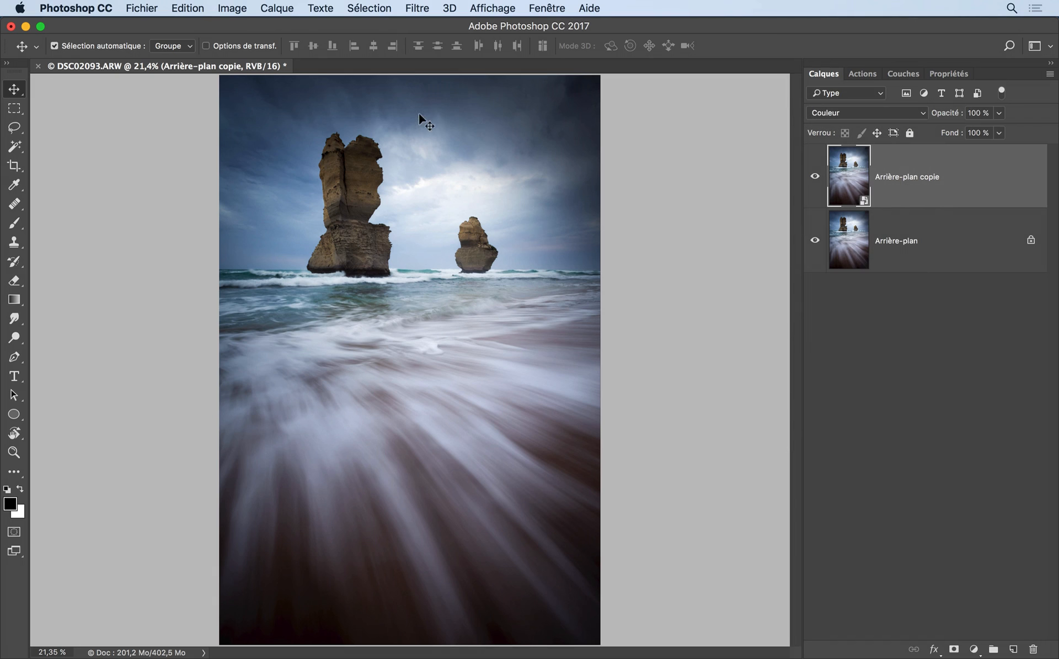
Add a Flou gaussien filter with a radius of 5,0 pixels to the layer copy, judging it on the cliff top at 800%
{"action": "left_click_drag", "start_coordinate": [371, 134], "coordinate": [563, 142]}
{"action": "key", "text": "super+plus"}
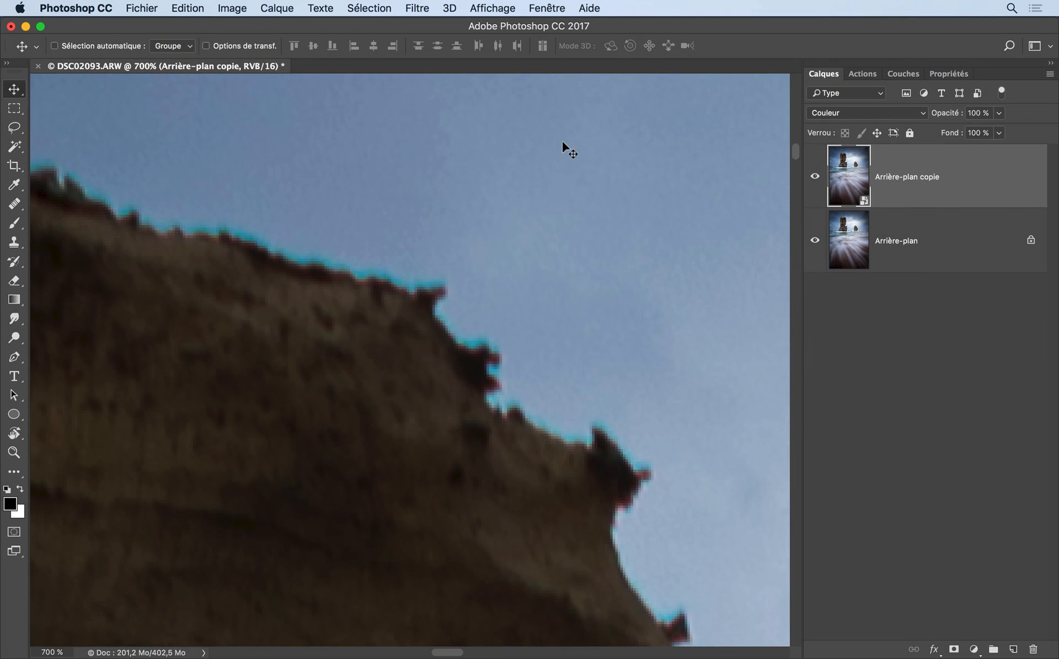
{"action": "scroll", "coordinate": [561, 141], "scroll_direction": "up", "scroll_amount": 2}
{"action": "scroll", "coordinate": [561, 141], "scroll_direction": "left", "scroll_amount": 3}
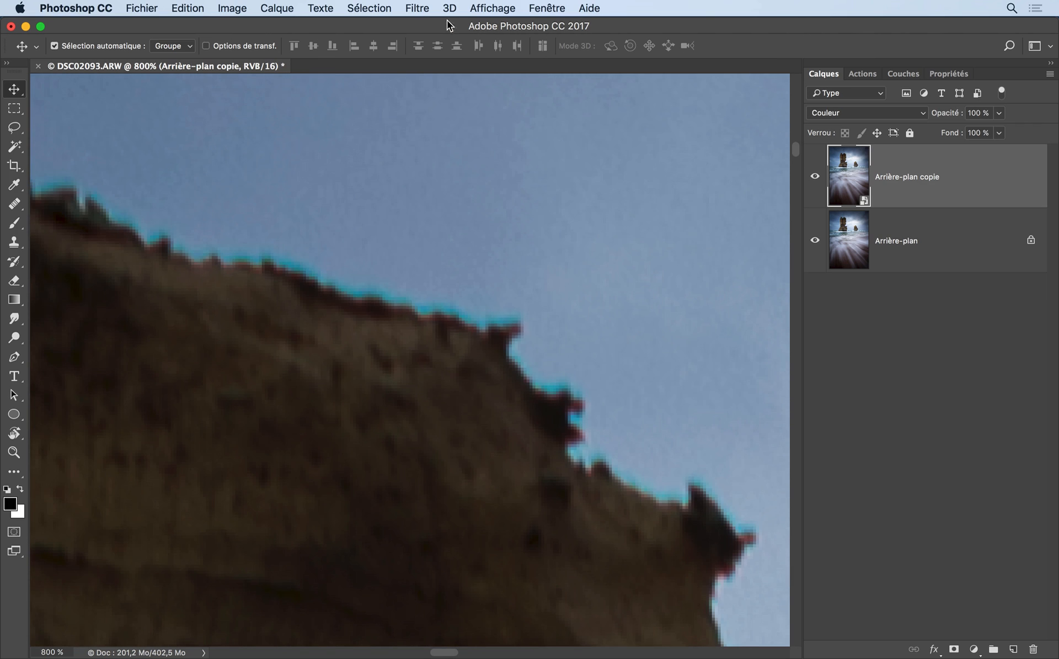
{"action": "left_click", "coordinate": [417, 8]}
{"action": "mouse_move", "coordinate": [444, 224]}
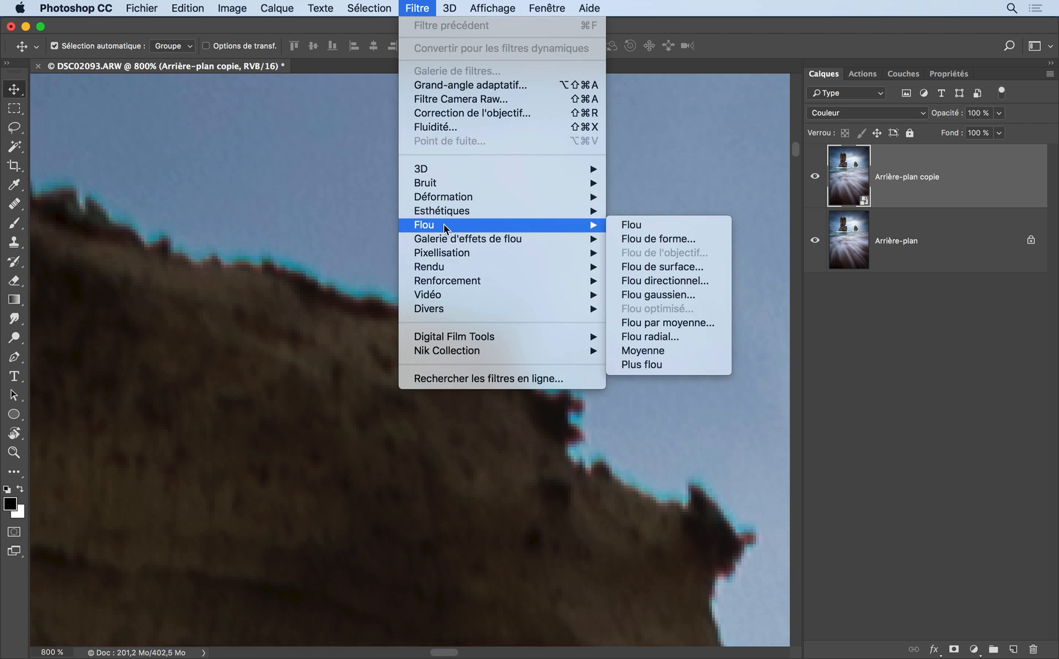
{"action": "left_click", "coordinate": [646, 295]}
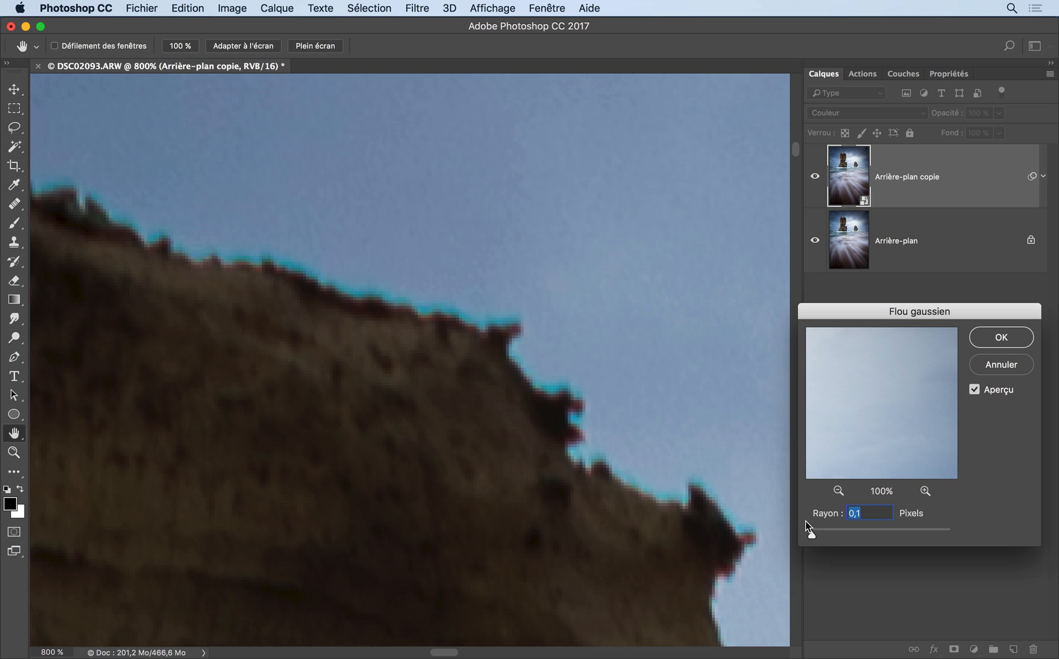
{"action": "left_click_drag", "start_coordinate": [812, 535], "coordinate": [829, 534]}
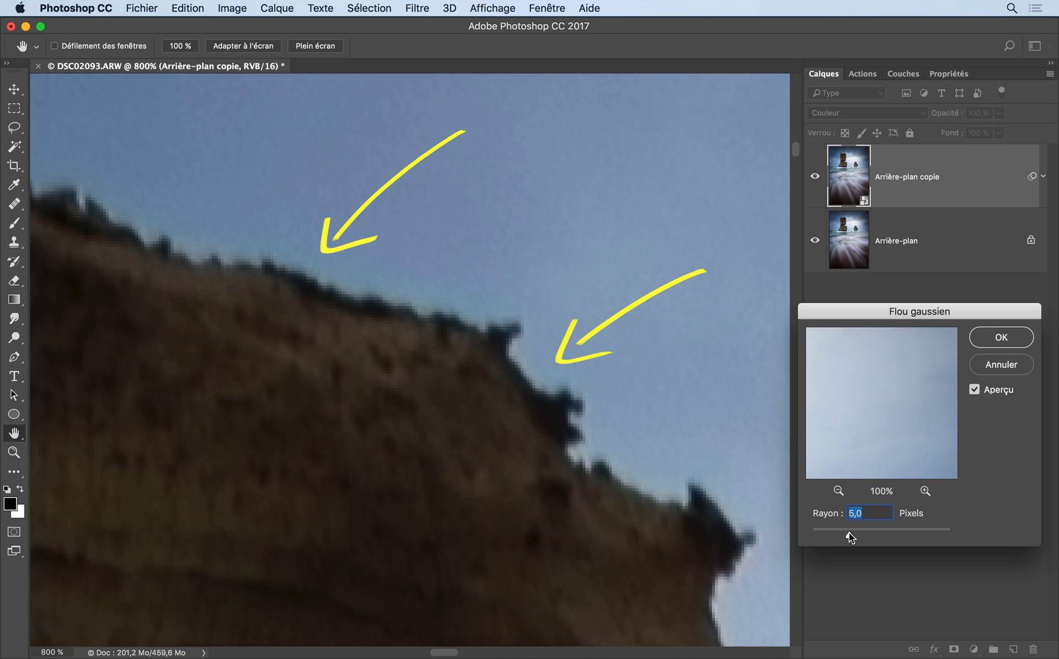
Compare the blur preview with the unfiltered image, test larger radii such as 20,4 pixels, and apply the Gaussian blur
{"action": "left_click", "coordinate": [974, 389]}
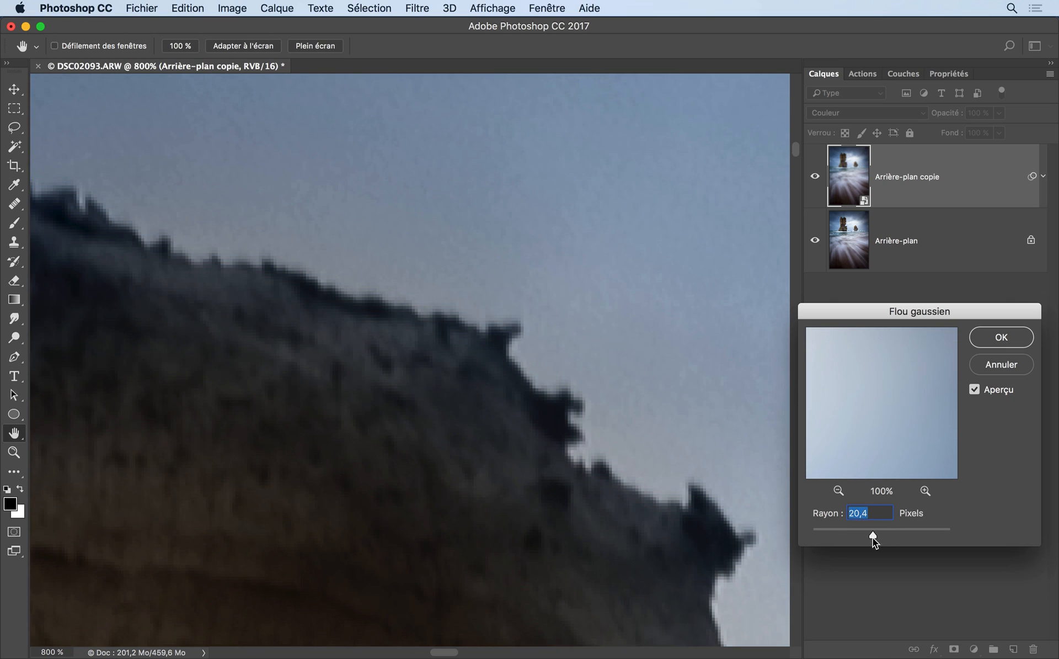
{"action": "mouse_move", "coordinate": [873, 537]}
{"action": "left_mouse_down"}
{"action": "mouse_move", "coordinate": [911, 536]}
{"action": "mouse_move", "coordinate": [887, 534]}
{"action": "left_mouse_up"}
{"action": "left_click", "coordinate": [1009, 333]}
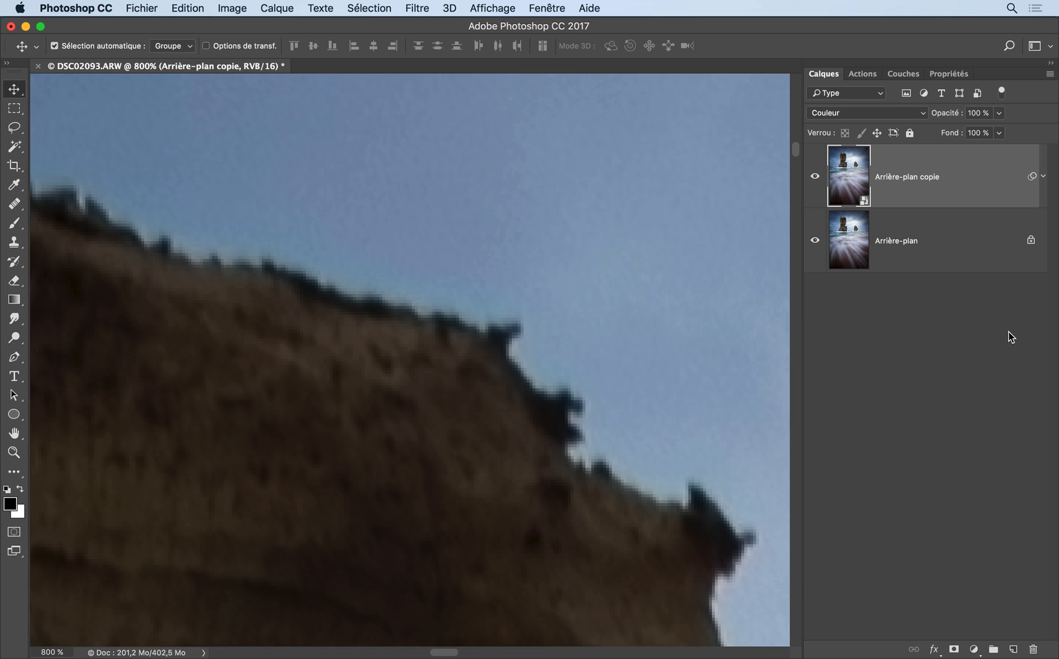
Reopen the Flou gaussien smart filter of Arrière-plan copie and set its radius to 5,0 pixels
{"action": "left_click", "coordinate": [1043, 193]}
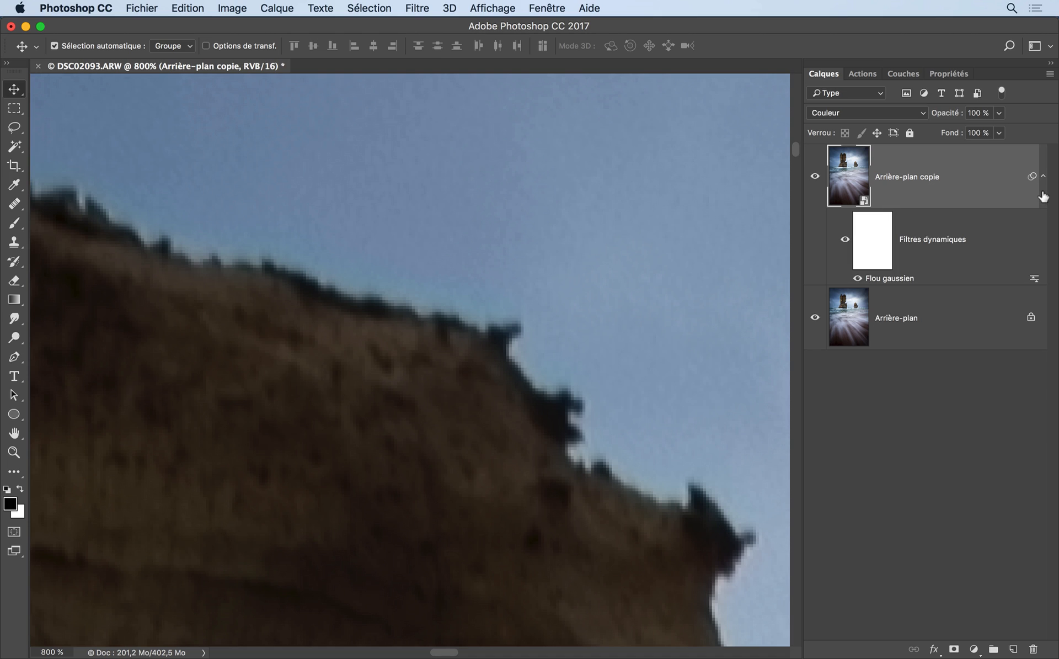
{"action": "double_click", "coordinate": [912, 278]}
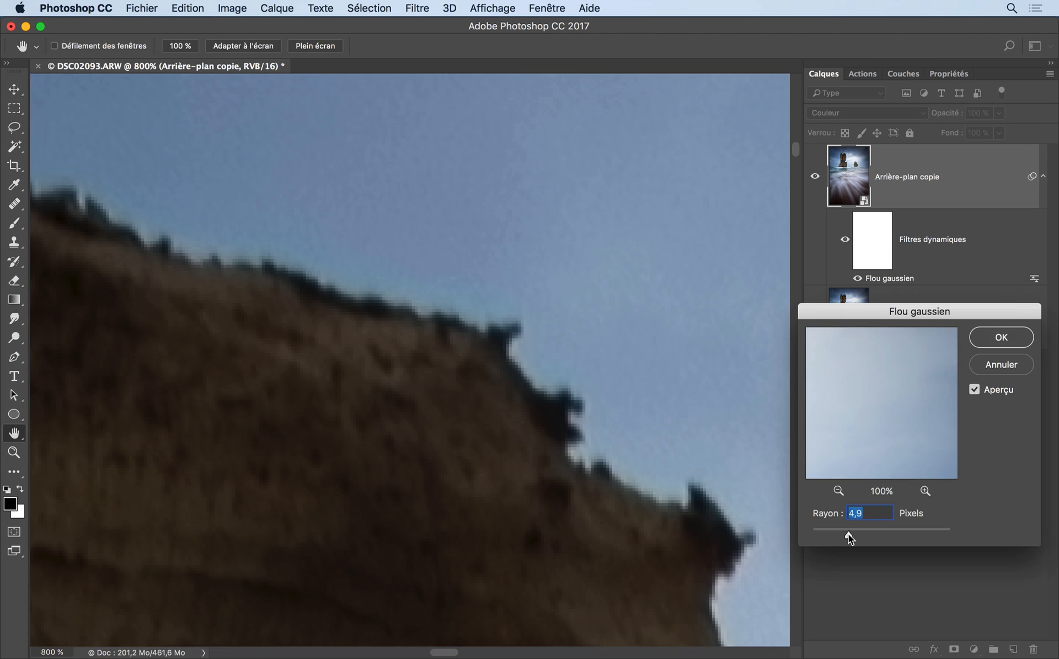
{"action": "mouse_move", "coordinate": [849, 534]}
{"action": "left_mouse_down"}
{"action": "mouse_move", "coordinate": [802, 534]}
{"action": "mouse_move", "coordinate": [849, 538]}
{"action": "left_mouse_up"}
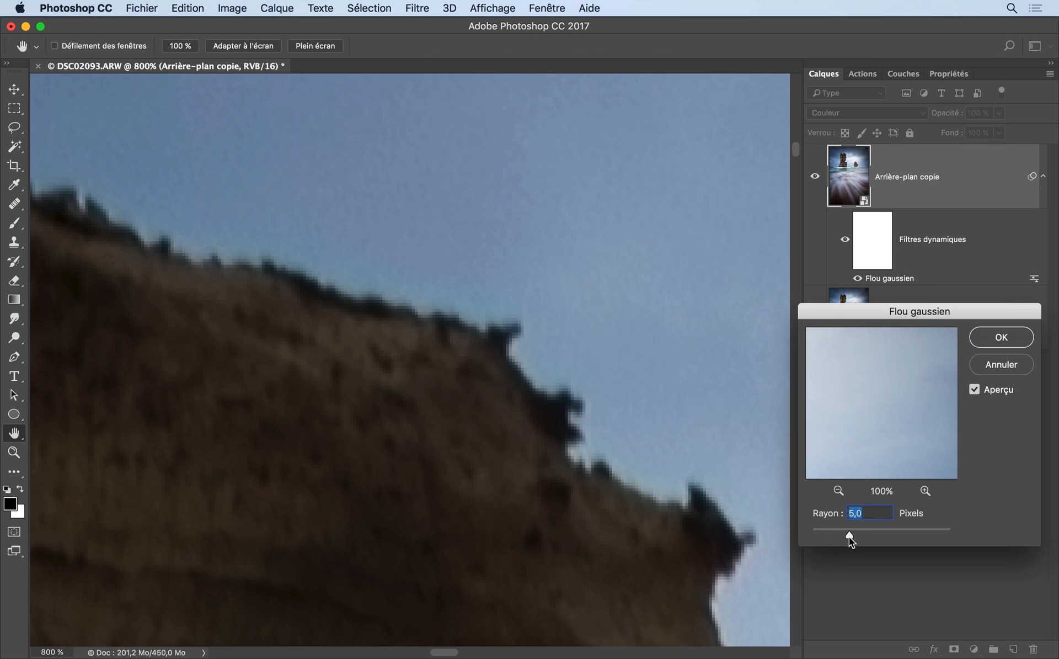
{"action": "left_click", "coordinate": [995, 343]}
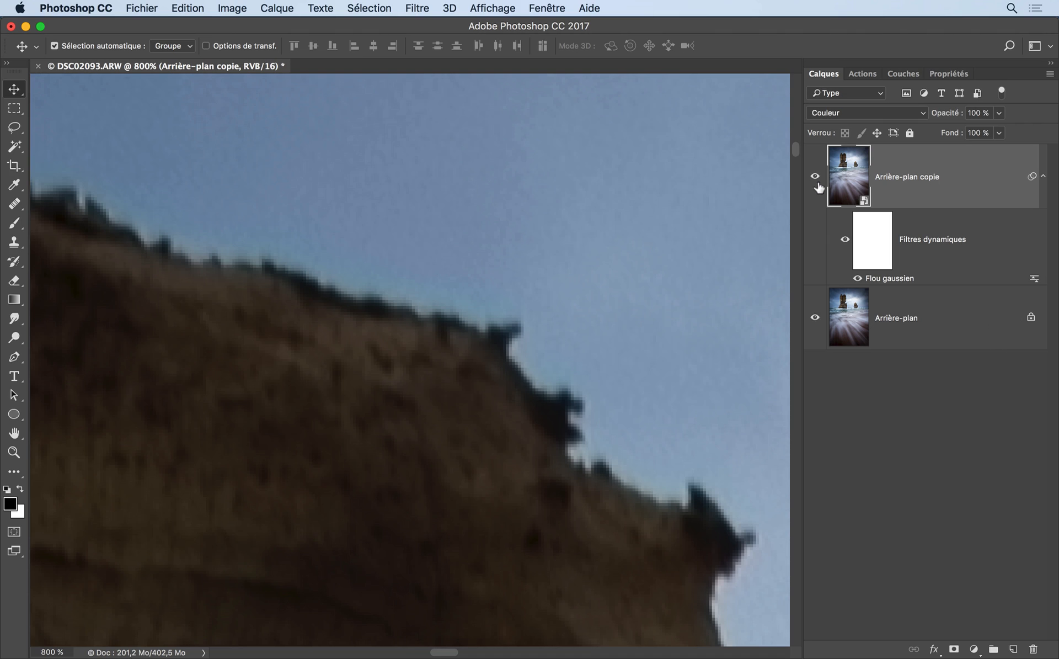
Compare the cliff edge with and without the blurred Arrière-plan copie layer by hiding and showing it repeatedly
{"action": "left_click", "coordinate": [815, 176]}
{"action": "left_click", "coordinate": [816, 177]}
{"action": "left_click", "coordinate": [816, 177]}
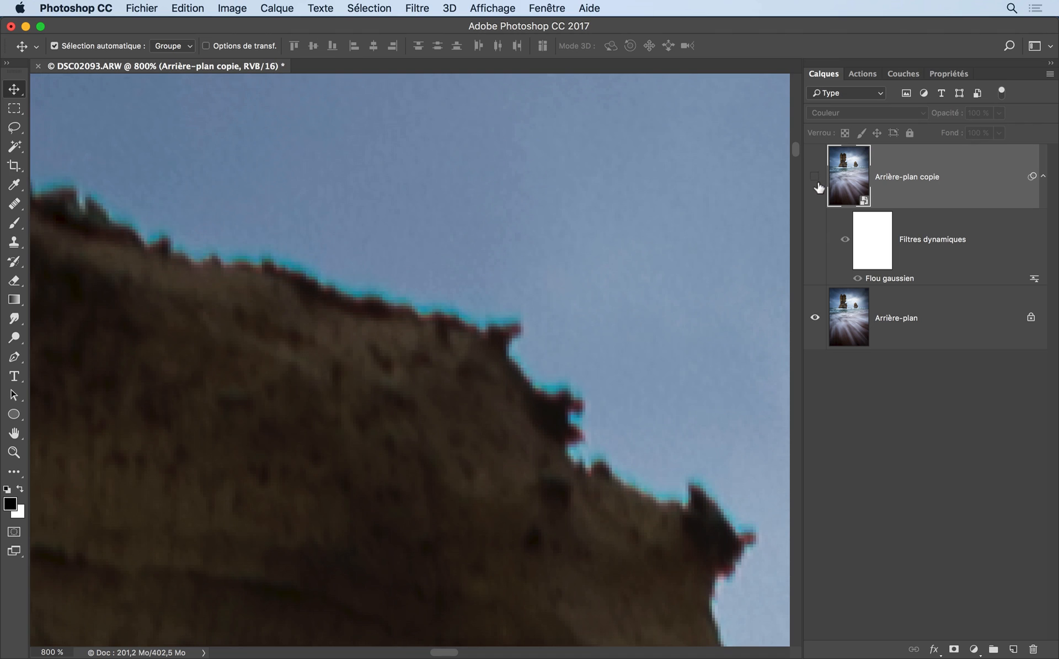
{"action": "left_click", "coordinate": [815, 177]}
{"action": "left_click", "coordinate": [816, 177]}
{"action": "left_click", "coordinate": [816, 177]}
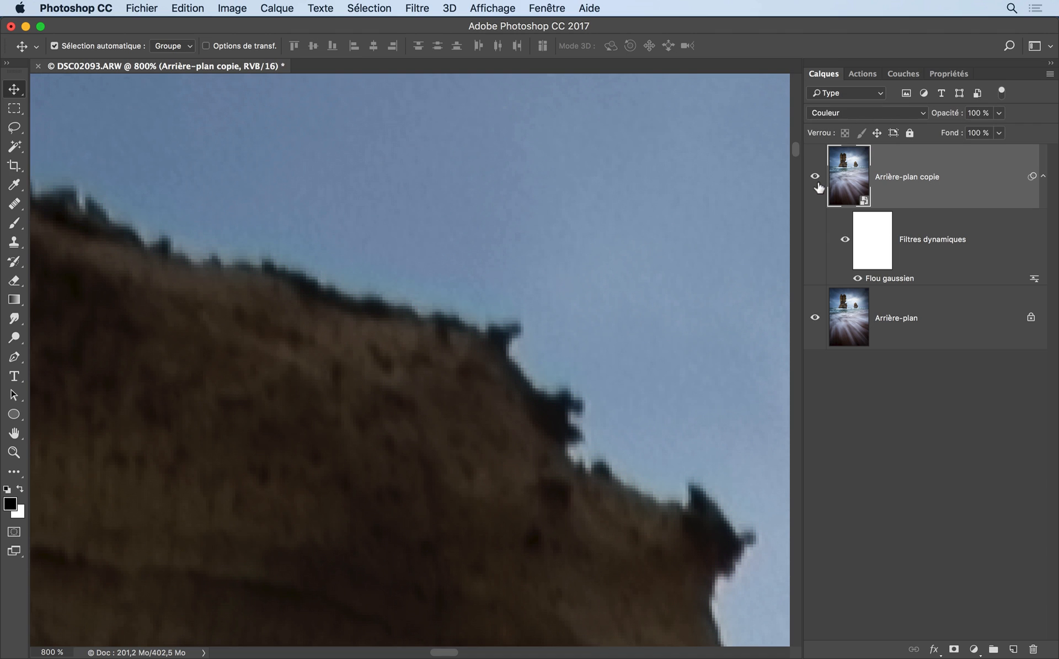
{"action": "left_click", "coordinate": [816, 177]}
{"action": "left_click", "coordinate": [816, 177]}
{"action": "left_click", "coordinate": [815, 177]}
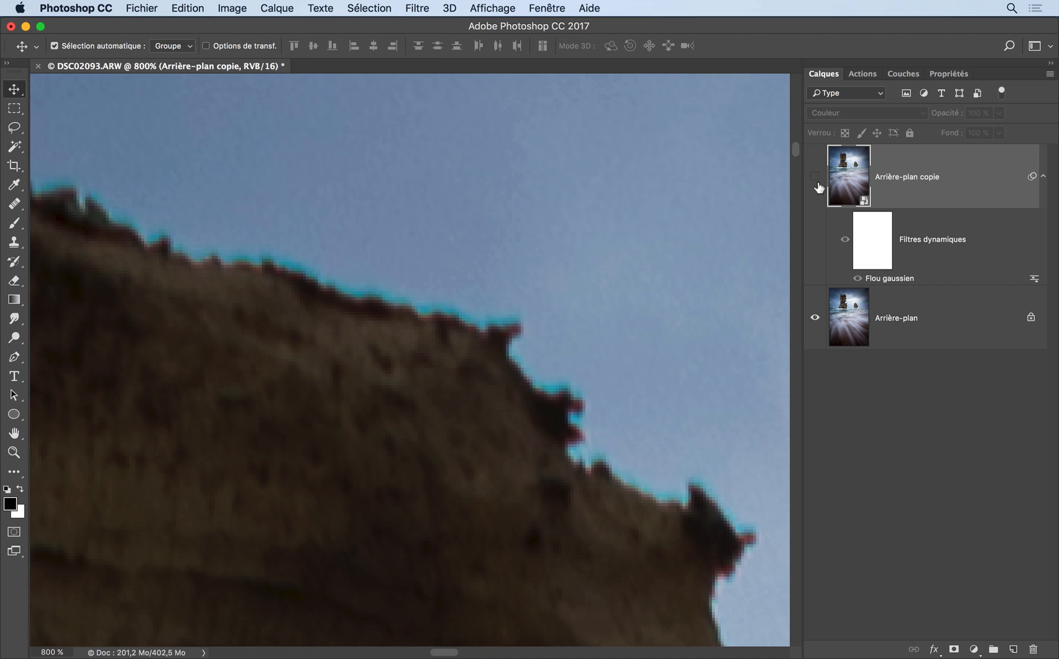
{"action": "left_click", "coordinate": [816, 176]}
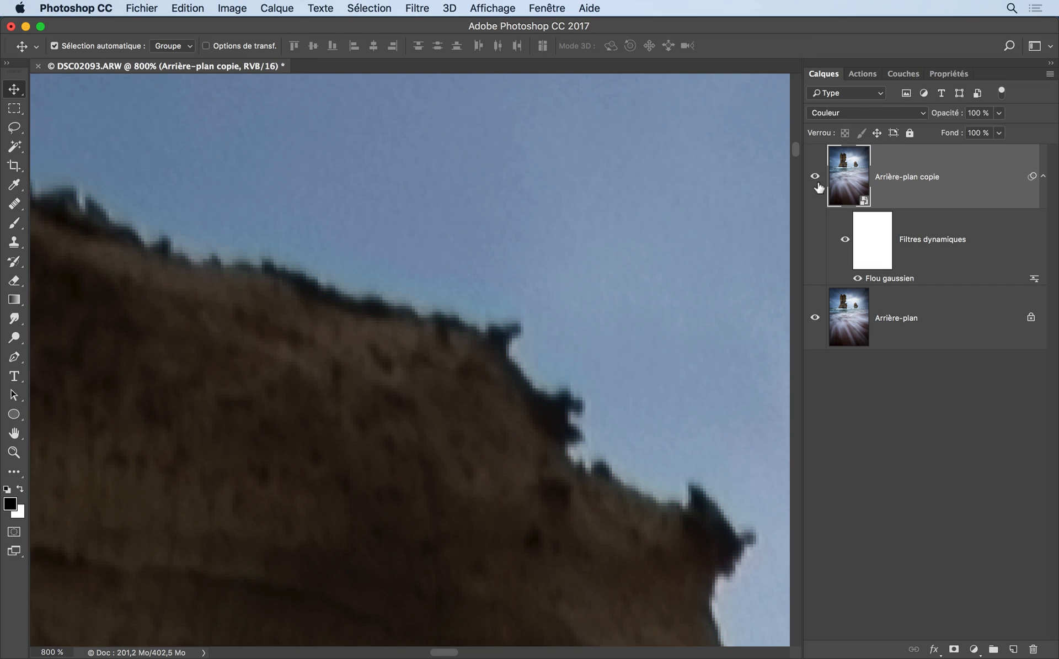
{"action": "left_click", "coordinate": [815, 176]}
{"action": "left_click", "coordinate": [816, 176]}
{"action": "left_click", "coordinate": [816, 176]}
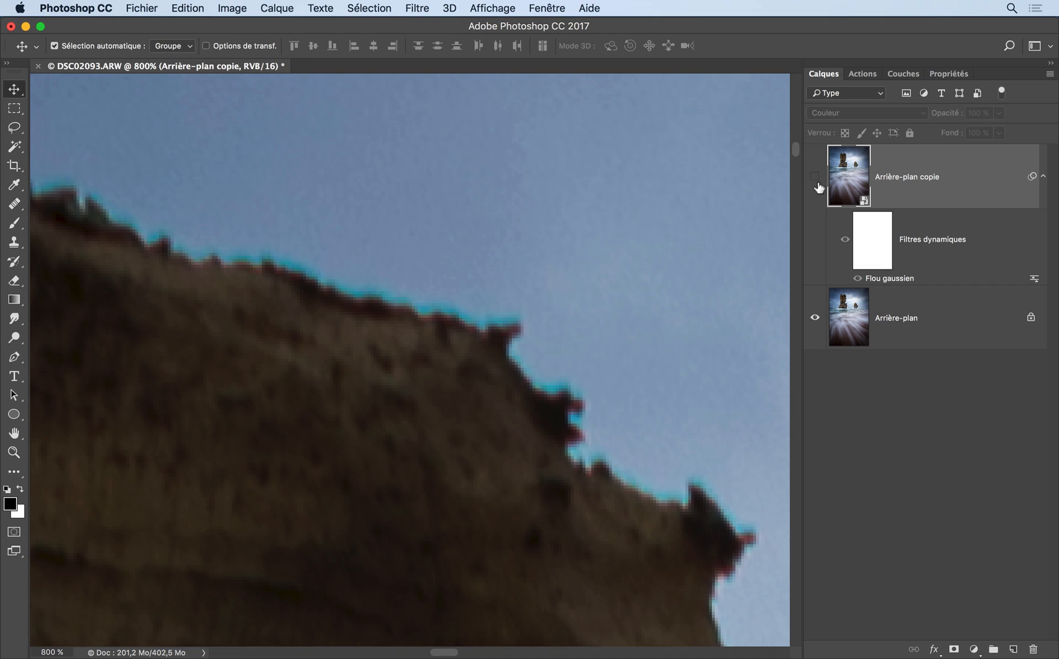
{"action": "left_click", "coordinate": [815, 177]}
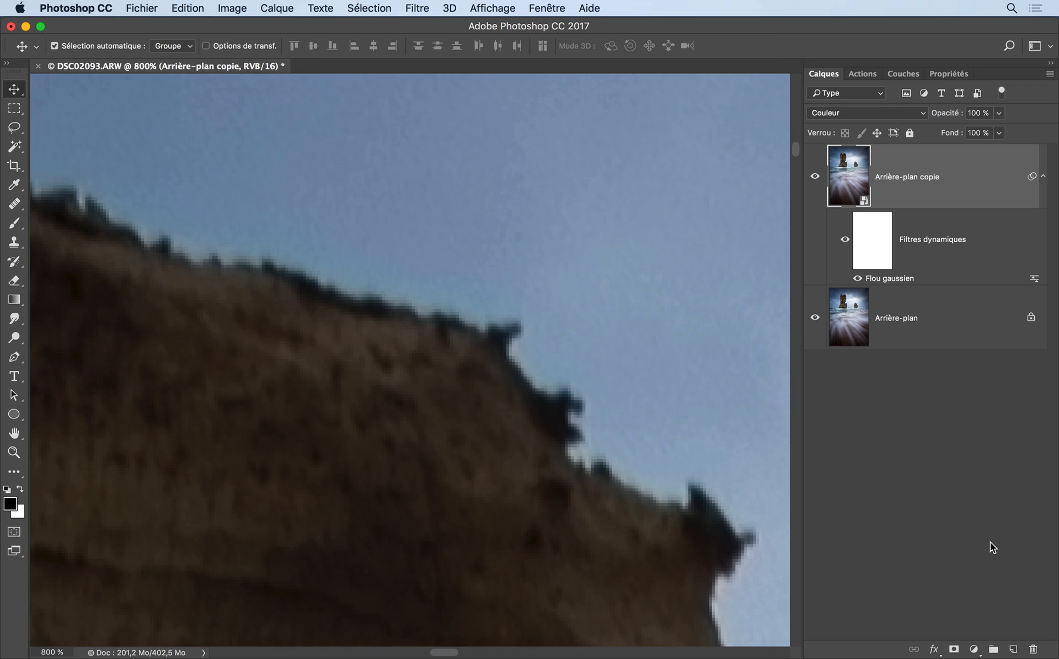
Add a black layer mask to Arrière-plan copie and paint it white along the cliff top with a 25-pixel brush
{"action": "left_click", "coordinate": [953, 650], "text": "alt"}
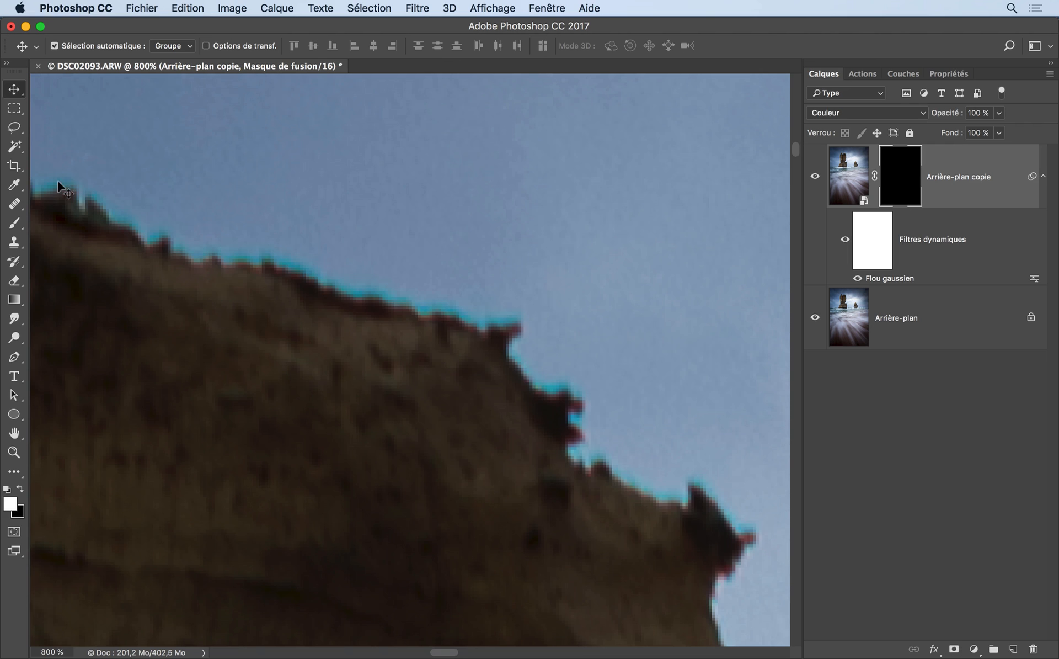
{"action": "left_click", "coordinate": [14, 223]}
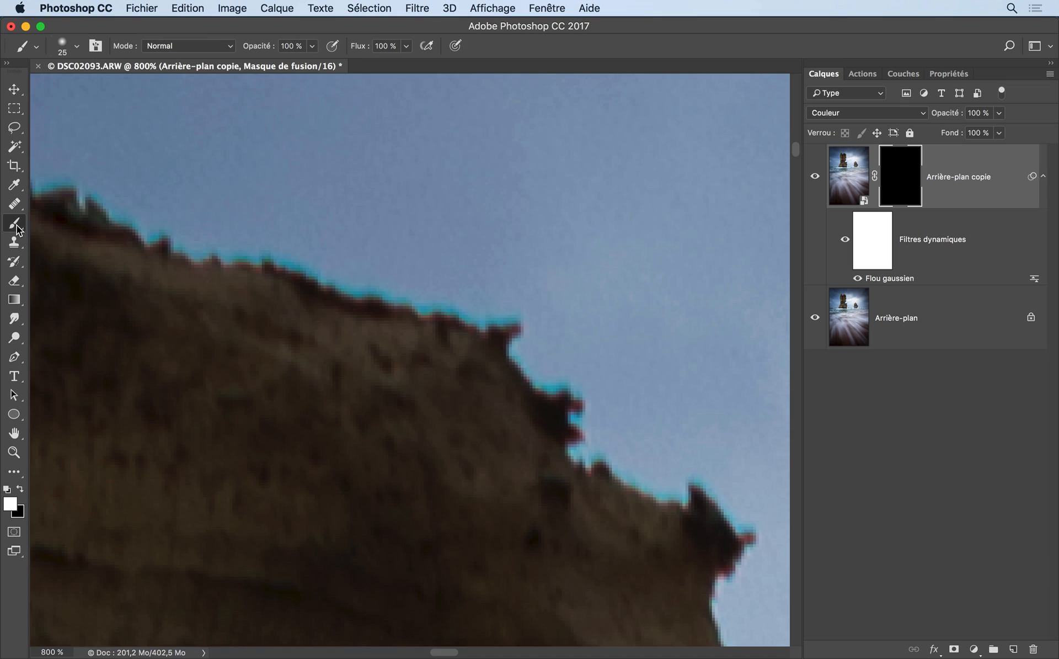
{"action": "mouse_move", "coordinate": [544, 324]}
{"action": "left_mouse_down"}
{"action": "mouse_move", "coordinate": [519, 359]}
{"action": "mouse_move", "coordinate": [530, 333]}
{"action": "mouse_move", "coordinate": [191, 247]}
{"action": "mouse_move", "coordinate": [62, 190]}
{"action": "left_mouse_up"}
{"action": "key", "text": "space"}
{"action": "mouse_move", "coordinate": [144, 241]}
{"action": "left_mouse_down"}
{"action": "mouse_move", "coordinate": [671, 329]}
{"action": "mouse_move", "coordinate": [541, 284]}
{"action": "mouse_move", "coordinate": [436, 353]}
{"action": "mouse_move", "coordinate": [430, 458]}
{"action": "mouse_move", "coordinate": [366, 474]}
{"action": "left_mouse_up"}
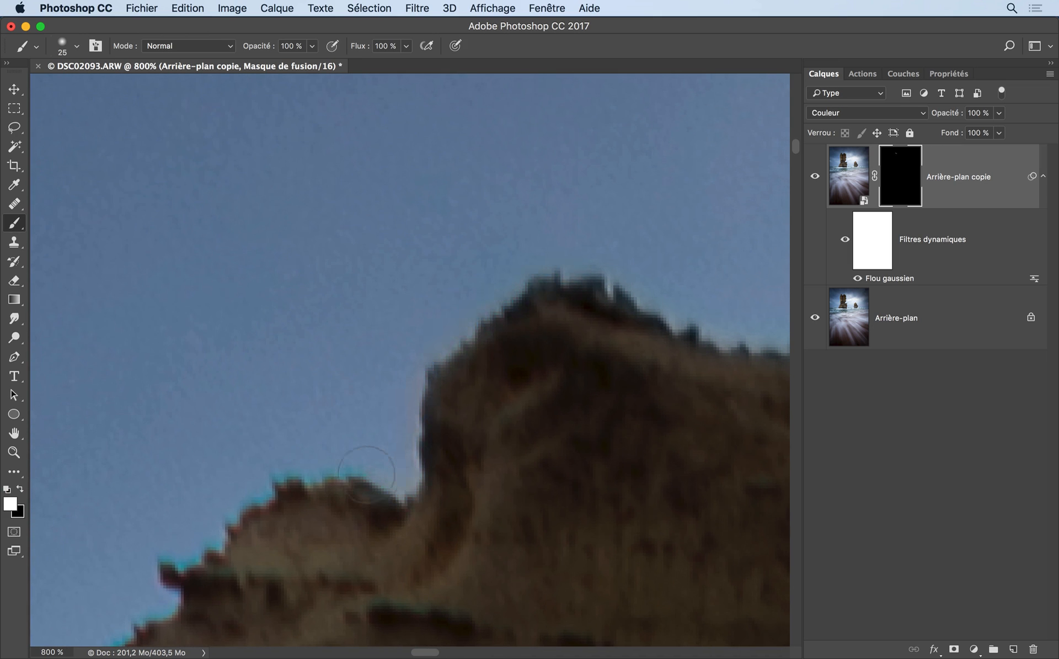
Paint the mask white along the notch between the two rock towers and over the top of the left tower
{"action": "key", "text": "space"}
{"action": "mouse_move", "coordinate": [392, 365]}
{"action": "left_mouse_down"}
{"action": "mouse_move", "coordinate": [445, 288]}
{"action": "mouse_move", "coordinate": [684, 46]}
{"action": "left_mouse_up"}
{"action": "mouse_move", "coordinate": [489, 238]}
{"action": "left_mouse_down"}
{"action": "mouse_move", "coordinate": [459, 290]}
{"action": "mouse_move", "coordinate": [429, 304]}
{"action": "mouse_move", "coordinate": [290, 459]}
{"action": "mouse_move", "coordinate": [282, 418]}
{"action": "mouse_move", "coordinate": [318, 377]}
{"action": "mouse_move", "coordinate": [294, 317]}
{"action": "mouse_move", "coordinate": [203, 225]}
{"action": "left_mouse_up"}
{"action": "key", "text": "space"}
{"action": "mouse_move", "coordinate": [411, 340]}
{"action": "left_mouse_down"}
{"action": "mouse_move", "coordinate": [624, 441]}
{"action": "mouse_move", "coordinate": [557, 414]}
{"action": "mouse_move", "coordinate": [513, 353]}
{"action": "mouse_move", "coordinate": [463, 228]}
{"action": "left_mouse_up"}
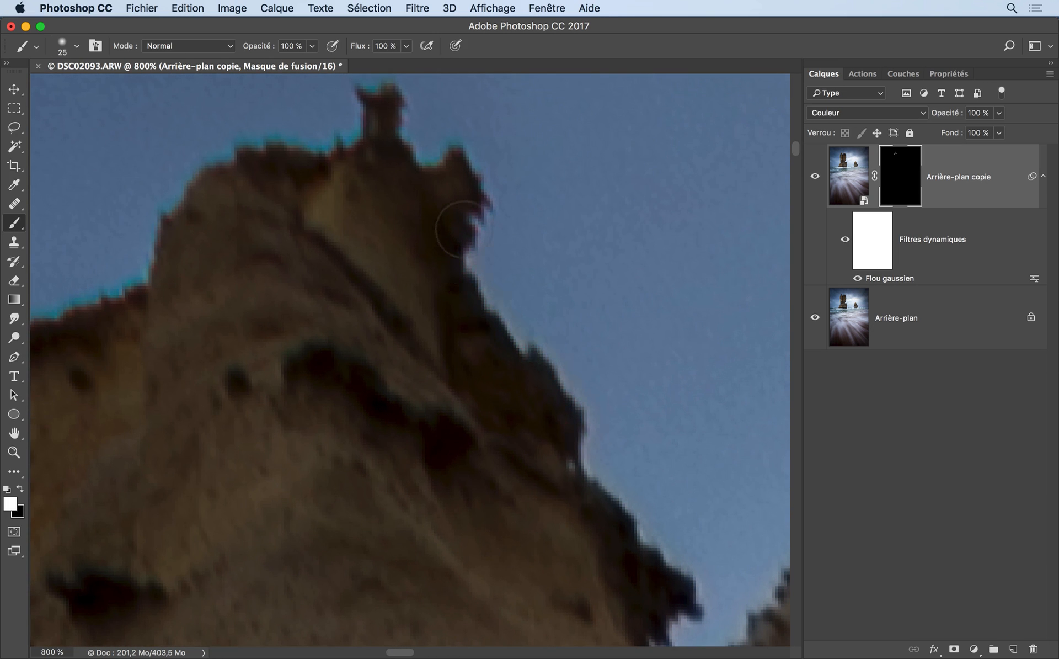
{"action": "key", "text": "space"}
{"action": "left_click_drag", "start_coordinate": [450, 149], "coordinate": [579, 348]}
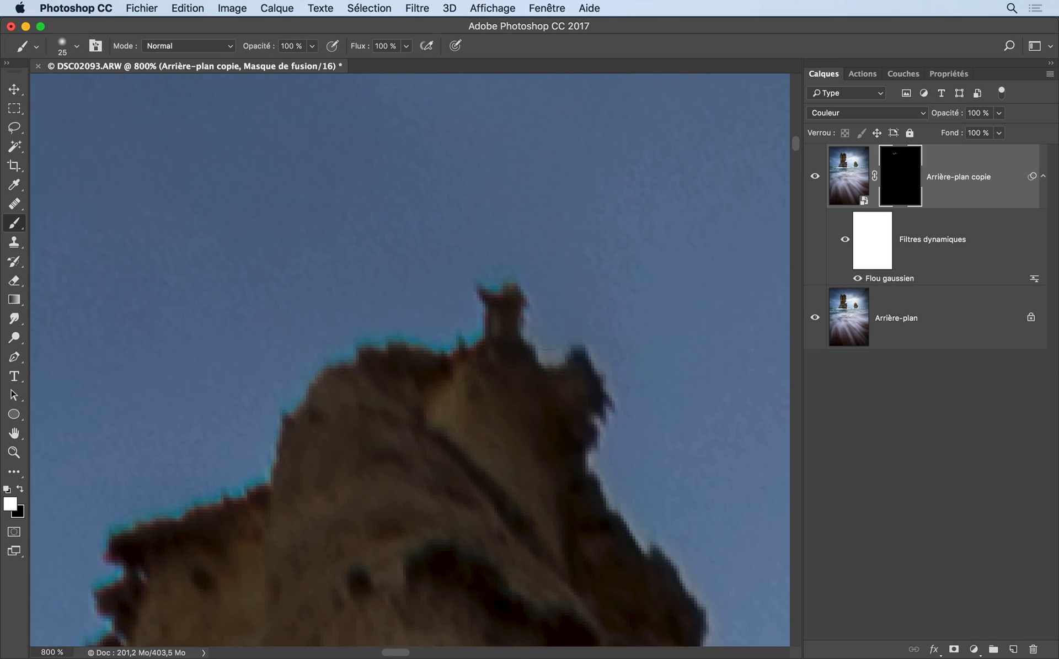
{"action": "mouse_move", "coordinate": [469, 274]}
{"action": "left_mouse_down"}
{"action": "mouse_move", "coordinate": [470, 331]}
{"action": "mouse_move", "coordinate": [388, 338]}
{"action": "mouse_move", "coordinate": [269, 450]}
{"action": "left_mouse_up"}
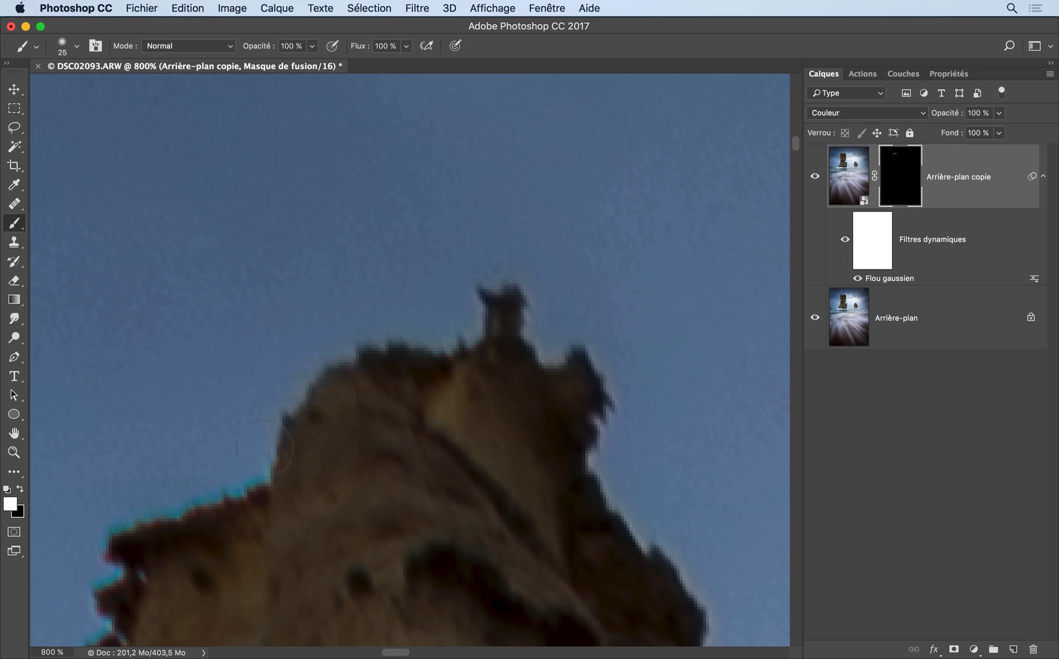
Continue painting the mask white down the left outline of the large rock stack, following its fringed edge
{"action": "key", "text": "space"}
{"action": "left_click_drag", "start_coordinate": [398, 306], "coordinate": [656, 58]}
{"action": "mouse_move", "coordinate": [503, 240]}
{"action": "left_mouse_down"}
{"action": "mouse_move", "coordinate": [371, 326]}
{"action": "mouse_move", "coordinate": [340, 488]}
{"action": "mouse_move", "coordinate": [469, 240]}
{"action": "left_mouse_up"}
{"action": "key", "text": "space"}
{"action": "mouse_move", "coordinate": [479, 232]}
{"action": "left_mouse_down"}
{"action": "mouse_move", "coordinate": [415, 353]}
{"action": "mouse_move", "coordinate": [353, 564]}
{"action": "left_mouse_up"}
{"action": "key", "text": "space"}
{"action": "left_click_drag", "start_coordinate": [366, 535], "coordinate": [501, 156]}
{"action": "mouse_move", "coordinate": [501, 204]}
{"action": "left_mouse_down"}
{"action": "mouse_move", "coordinate": [481, 281]}
{"action": "mouse_move", "coordinate": [481, 380]}
{"action": "left_mouse_up"}
{"action": "key", "text": "space"}
{"action": "mouse_move", "coordinate": [482, 395]}
{"action": "left_mouse_down"}
{"action": "mouse_move", "coordinate": [521, 175]}
{"action": "mouse_move", "coordinate": [402, 378]}
{"action": "left_mouse_up"}
{"action": "key", "text": "space"}
{"action": "left_click_drag", "start_coordinate": [410, 420], "coordinate": [394, 154]}
{"action": "mouse_move", "coordinate": [394, 154]}
{"action": "left_mouse_down"}
{"action": "mouse_move", "coordinate": [423, 307]}
{"action": "mouse_move", "coordinate": [425, 445]}
{"action": "left_mouse_up"}
{"action": "mouse_move", "coordinate": [460, 430]}
{"action": "left_mouse_down"}
{"action": "mouse_move", "coordinate": [459, 196]}
{"action": "mouse_move", "coordinate": [449, 402]}
{"action": "mouse_move", "coordinate": [503, 454]}
{"action": "left_mouse_up"}
{"action": "left_click_drag", "start_coordinate": [535, 452], "coordinate": [483, 142]}
{"action": "left_click_drag", "start_coordinate": [424, 160], "coordinate": [473, 538]}
{"action": "left_click_drag", "start_coordinate": [535, 506], "coordinate": [469, 213]}
{"action": "left_click_drag", "start_coordinate": [411, 221], "coordinate": [430, 513]}
{"action": "left_click_drag", "start_coordinate": [479, 508], "coordinate": [455, 228]}
{"action": "left_click_drag", "start_coordinate": [411, 237], "coordinate": [445, 425]}
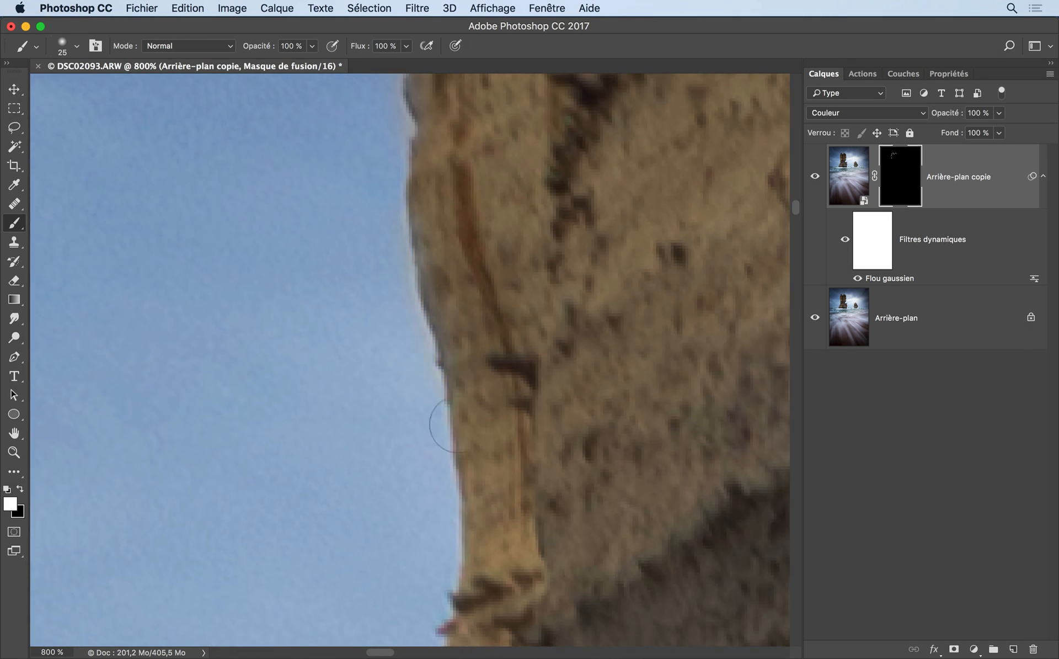
{"action": "left_click_drag", "start_coordinate": [469, 497], "coordinate": [461, 218]}
{"action": "mouse_move", "coordinate": [433, 138]}
{"action": "left_mouse_down"}
{"action": "mouse_move", "coordinate": [399, 501]}
{"action": "mouse_move", "coordinate": [405, 182]}
{"action": "left_mouse_up"}
{"action": "left_click_drag", "start_coordinate": [403, 191], "coordinate": [393, 447]}
{"action": "mouse_move", "coordinate": [477, 498]}
{"action": "left_mouse_down"}
{"action": "mouse_move", "coordinate": [407, 205]}
{"action": "mouse_move", "coordinate": [409, 434]}
{"action": "left_mouse_up"}
{"action": "left_click_drag", "start_coordinate": [497, 458], "coordinate": [517, 251]}
{"action": "mouse_move", "coordinate": [445, 226]}
{"action": "left_mouse_down"}
{"action": "mouse_move", "coordinate": [438, 409]}
{"action": "mouse_move", "coordinate": [247, 566]}
{"action": "mouse_move", "coordinate": [284, 240]}
{"action": "left_mouse_up"}
{"action": "mouse_move", "coordinate": [251, 257]}
{"action": "left_mouse_down"}
{"action": "mouse_move", "coordinate": [272, 310]}
{"action": "mouse_move", "coordinate": [193, 513]}
{"action": "left_mouse_up"}
{"action": "left_click_drag", "start_coordinate": [258, 443], "coordinate": [473, 189]}
{"action": "mouse_move", "coordinate": [492, 105]}
{"action": "left_mouse_down"}
{"action": "mouse_move", "coordinate": [232, 576]}
{"action": "mouse_move", "coordinate": [480, 127]}
{"action": "left_mouse_up"}
{"action": "left_click_drag", "start_coordinate": [455, 118], "coordinate": [243, 481]}
{"action": "mouse_move", "coordinate": [303, 456]}
{"action": "left_mouse_down"}
{"action": "mouse_move", "coordinate": [437, 125]}
{"action": "mouse_move", "coordinate": [438, 95]}
{"action": "left_mouse_up"}
{"action": "left_click_drag", "start_coordinate": [420, 151], "coordinate": [277, 492]}
{"action": "mouse_move", "coordinate": [277, 492]}
{"action": "left_mouse_down"}
{"action": "mouse_move", "coordinate": [328, 370]}
{"action": "mouse_move", "coordinate": [366, 201]}
{"action": "left_mouse_up"}
{"action": "left_click_drag", "start_coordinate": [366, 200], "coordinate": [334, 315]}
Paint the mask white along the right outline of the large rock stack and back up to the cliff top
{"action": "mouse_move", "coordinate": [685, 353]}
{"action": "left_mouse_down"}
{"action": "mouse_move", "coordinate": [265, 325]}
{"action": "mouse_move", "coordinate": [486, 312]}
{"action": "mouse_move", "coordinate": [264, 293]}
{"action": "left_mouse_up"}
{"action": "left_click_drag", "start_coordinate": [582, 160], "coordinate": [500, 607]}
{"action": "left_click_drag", "start_coordinate": [517, 204], "coordinate": [456, 423]}
{"action": "mouse_move", "coordinate": [433, 485]}
{"action": "left_mouse_down"}
{"action": "mouse_move", "coordinate": [452, 295]}
{"action": "mouse_move", "coordinate": [403, 428]}
{"action": "left_mouse_up"}
{"action": "mouse_move", "coordinate": [386, 579]}
{"action": "left_mouse_down"}
{"action": "mouse_move", "coordinate": [436, 294]}
{"action": "mouse_move", "coordinate": [455, 255]}
{"action": "left_mouse_up"}
{"action": "left_click_drag", "start_coordinate": [457, 251], "coordinate": [484, 523]}
{"action": "mouse_move", "coordinate": [479, 510]}
{"action": "left_mouse_down"}
{"action": "mouse_move", "coordinate": [397, 369]}
{"action": "mouse_move", "coordinate": [392, 173]}
{"action": "left_mouse_up"}
{"action": "left_click_drag", "start_coordinate": [431, 162], "coordinate": [380, 465]}
{"action": "mouse_move", "coordinate": [338, 474]}
{"action": "left_mouse_down"}
{"action": "mouse_move", "coordinate": [384, 314]}
{"action": "mouse_move", "coordinate": [337, 258]}
{"action": "left_mouse_up"}
{"action": "mouse_move", "coordinate": [501, 273]}
{"action": "left_mouse_down"}
{"action": "mouse_move", "coordinate": [615, 371]}
{"action": "mouse_move", "coordinate": [789, 466]}
{"action": "left_mouse_up"}
{"action": "mouse_move", "coordinate": [587, 328]}
{"action": "left_mouse_down"}
{"action": "mouse_move", "coordinate": [312, 241]}
{"action": "mouse_move", "coordinate": [704, 334]}
{"action": "left_mouse_up"}
{"action": "mouse_move", "coordinate": [662, 320]}
{"action": "left_mouse_down"}
{"action": "mouse_move", "coordinate": [591, 336]}
{"action": "mouse_move", "coordinate": [255, 280]}
{"action": "left_mouse_up"}
{"action": "left_click_drag", "start_coordinate": [368, 158], "coordinate": [289, 487]}
{"action": "left_click_drag", "start_coordinate": [412, 231], "coordinate": [265, 494]}
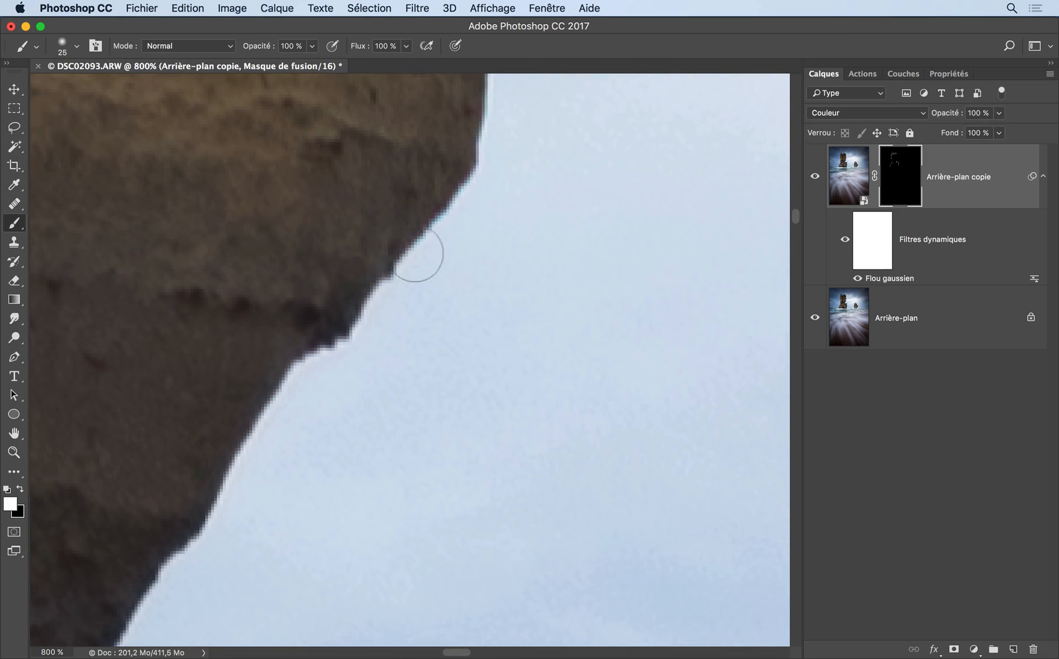
{"action": "left_click_drag", "start_coordinate": [475, 155], "coordinate": [402, 439]}
{"action": "left_click_drag", "start_coordinate": [412, 201], "coordinate": [371, 494]}
{"action": "left_click_drag", "start_coordinate": [267, 236], "coordinate": [253, 468]}
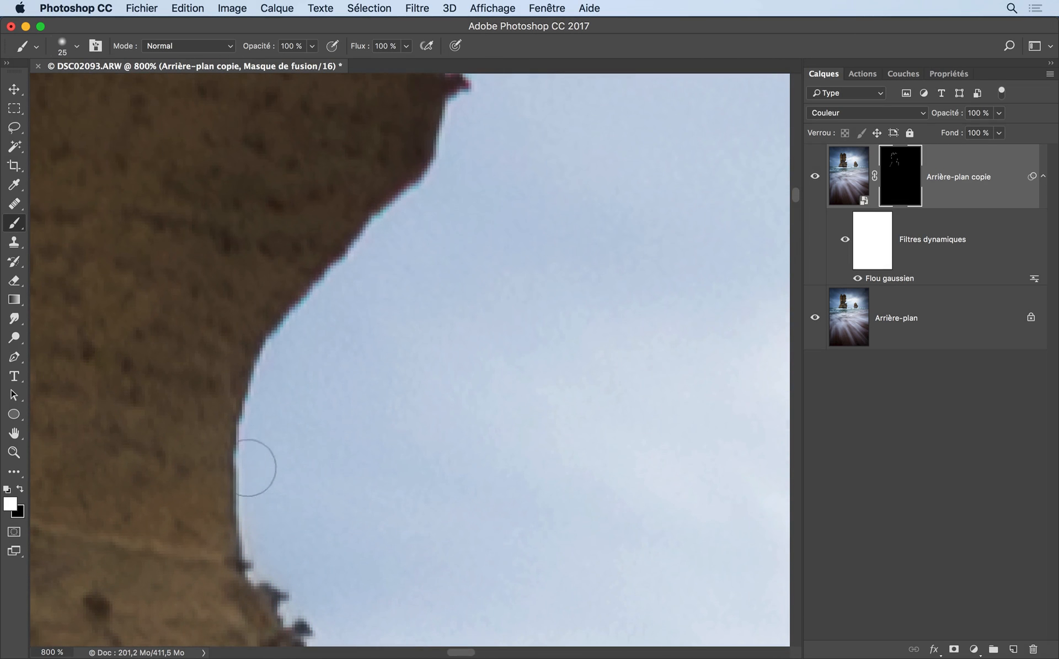
{"action": "left_click_drag", "start_coordinate": [439, 162], "coordinate": [350, 409]}
{"action": "left_click_drag", "start_coordinate": [402, 147], "coordinate": [449, 425]}
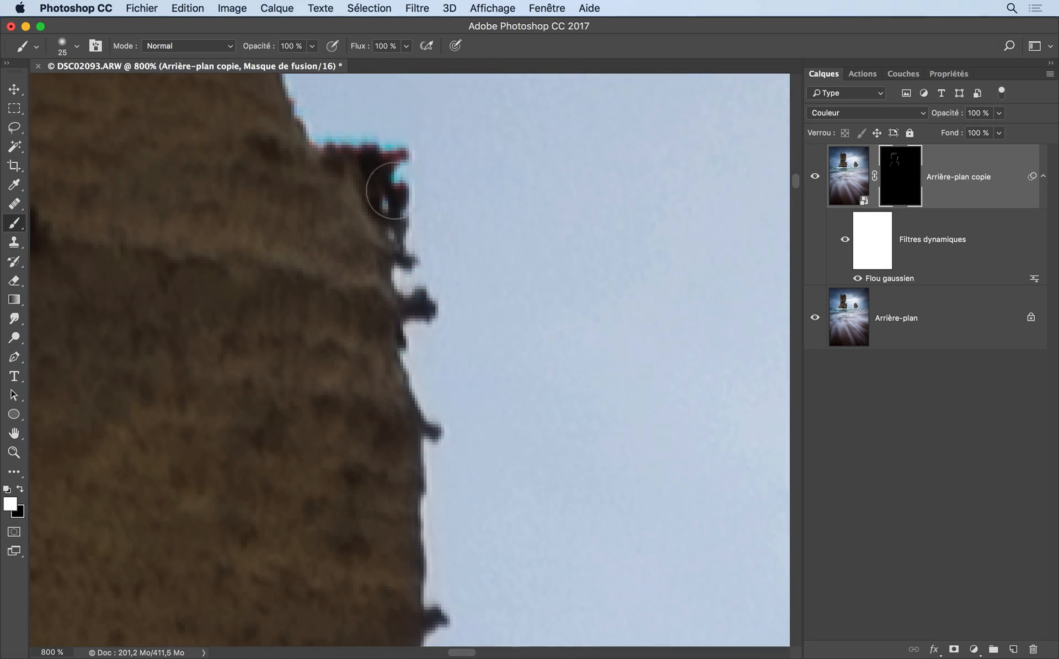
{"action": "mouse_move", "coordinate": [386, 177]}
{"action": "left_mouse_down"}
{"action": "mouse_move", "coordinate": [452, 452]}
{"action": "mouse_move", "coordinate": [449, 443]}
{"action": "left_mouse_up"}
{"action": "mouse_move", "coordinate": [427, 435]}
{"action": "left_mouse_down"}
{"action": "mouse_move", "coordinate": [397, 320]}
{"action": "mouse_move", "coordinate": [309, 193]}
{"action": "mouse_move", "coordinate": [249, 427]}
{"action": "left_mouse_up"}
{"action": "mouse_move", "coordinate": [243, 430]}
{"action": "left_mouse_down"}
{"action": "mouse_move", "coordinate": [277, 385]}
{"action": "mouse_move", "coordinate": [425, 301]}
{"action": "left_mouse_up"}
{"action": "left_click_drag", "start_coordinate": [505, 400], "coordinate": [589, 618]}
{"action": "left_click_drag", "start_coordinate": [513, 511], "coordinate": [408, 190]}
{"action": "left_click_drag", "start_coordinate": [428, 169], "coordinate": [500, 499]}
{"action": "mouse_move", "coordinate": [490, 512]}
{"action": "left_mouse_down"}
{"action": "mouse_move", "coordinate": [440, 446]}
{"action": "mouse_move", "coordinate": [436, 308]}
{"action": "mouse_move", "coordinate": [459, 342]}
{"action": "mouse_move", "coordinate": [310, 270]}
{"action": "mouse_move", "coordinate": [280, 171]}
{"action": "left_mouse_up"}
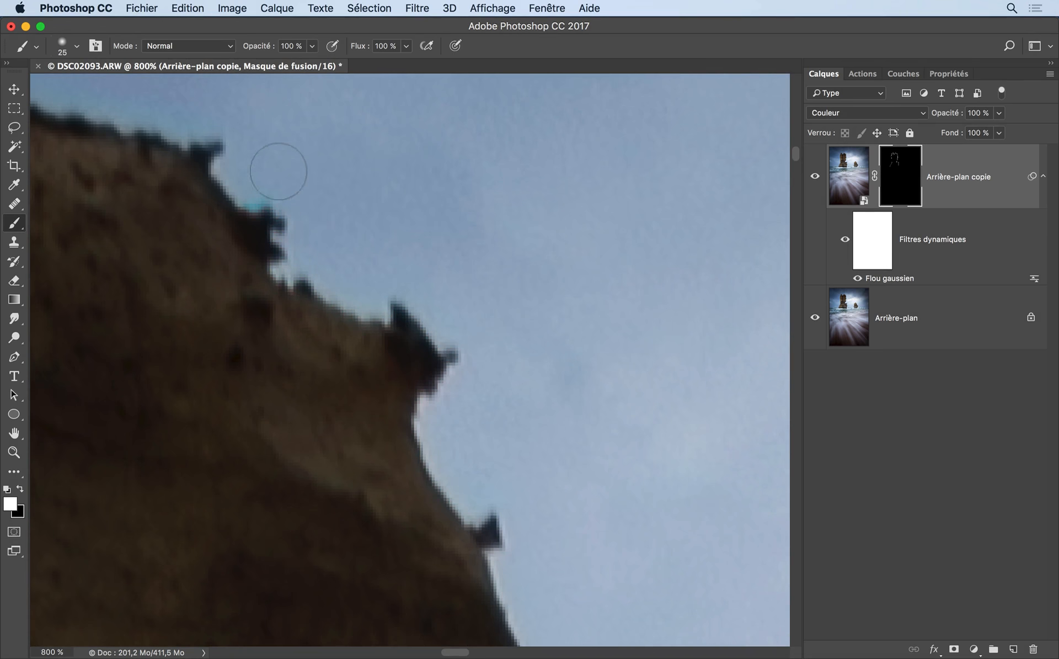
{"action": "mouse_move", "coordinate": [333, 228]}
{"action": "left_mouse_down"}
{"action": "mouse_move", "coordinate": [554, 381]}
{"action": "mouse_move", "coordinate": [598, 385]}
{"action": "left_mouse_up"}
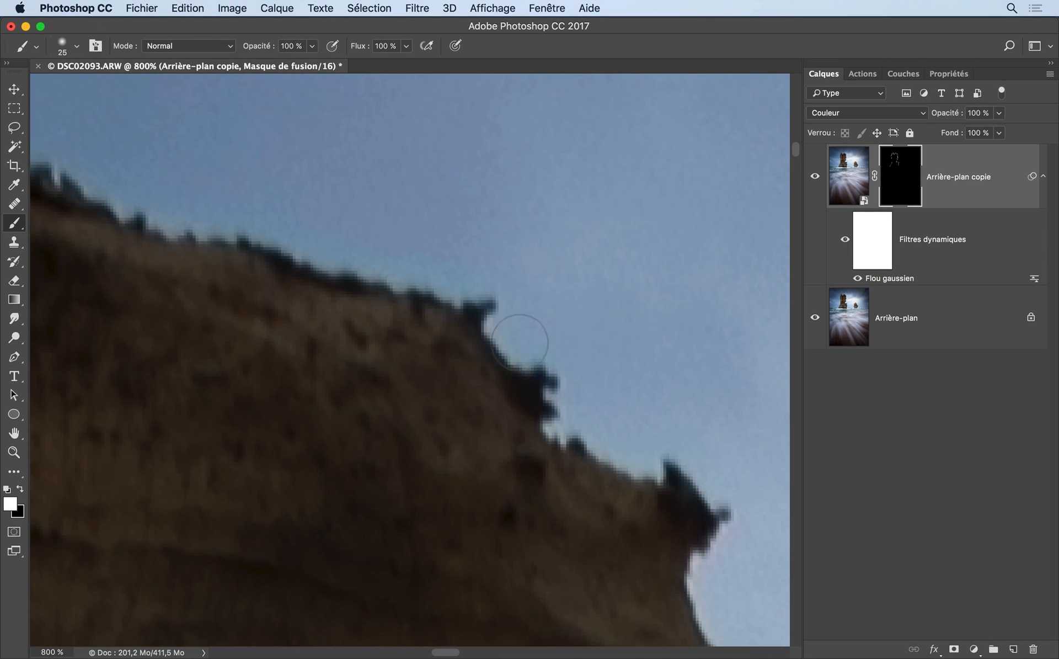
Compare the masked correction with the original at the cliff top and in the notch by toggling the Arrière-plan copie layer
{"action": "left_click", "coordinate": [816, 177]}
{"action": "left_click", "coordinate": [816, 177]}
{"action": "left_click", "coordinate": [816, 177]}
{"action": "left_click", "coordinate": [816, 178]}
{"action": "left_click", "coordinate": [816, 177]}
{"action": "left_click", "coordinate": [817, 177]}
{"action": "scroll", "coordinate": [629, 212], "scroll_direction": "left", "scroll_amount": 10}
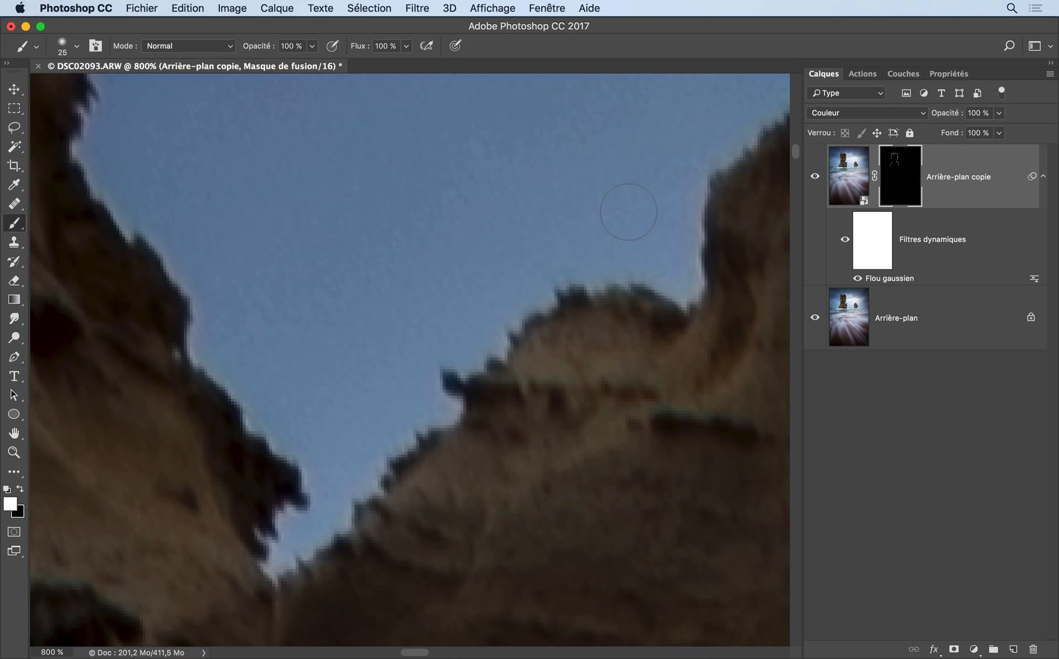
{"action": "scroll", "coordinate": [629, 212], "scroll_direction": "up", "scroll_amount": 3}
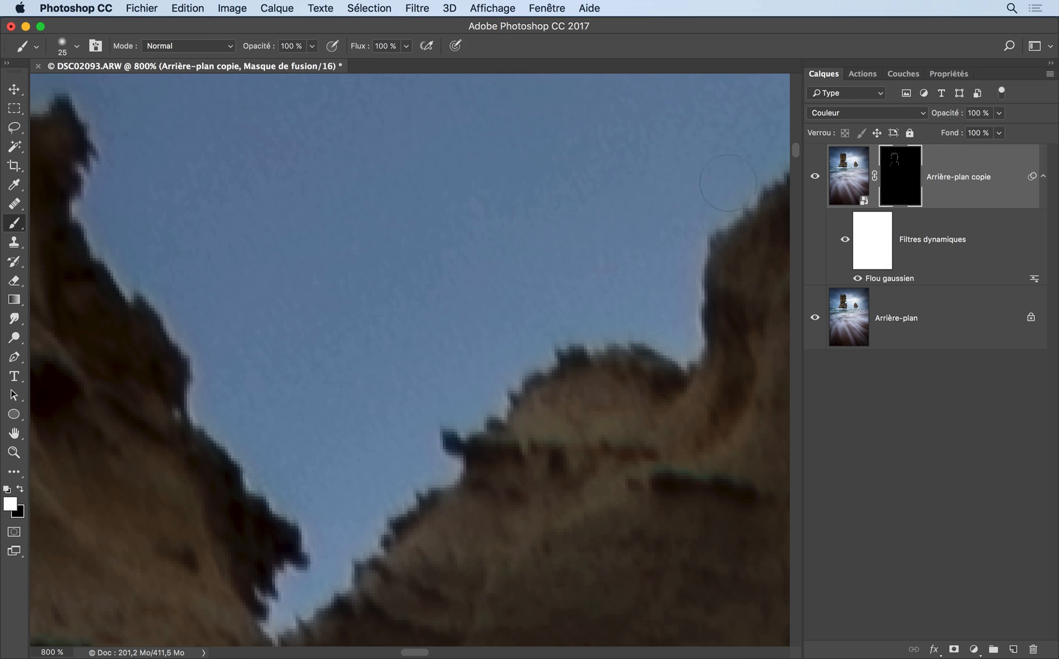
{"action": "left_click", "coordinate": [814, 178]}
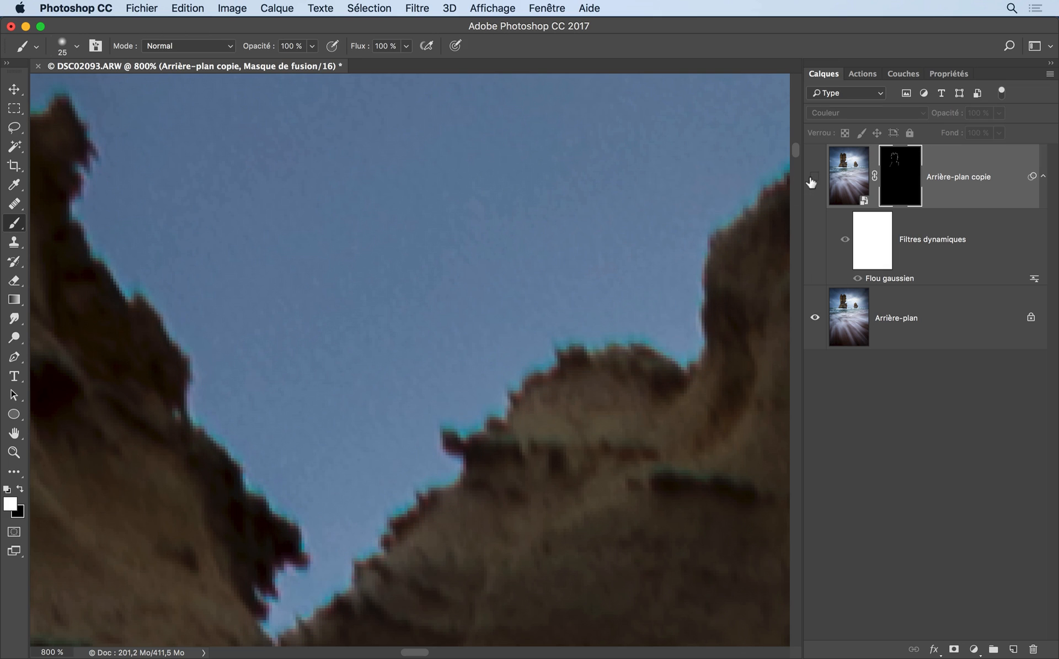
{"action": "left_click", "coordinate": [813, 178]}
{"action": "left_click", "coordinate": [813, 178]}
{"action": "left_click", "coordinate": [814, 178]}
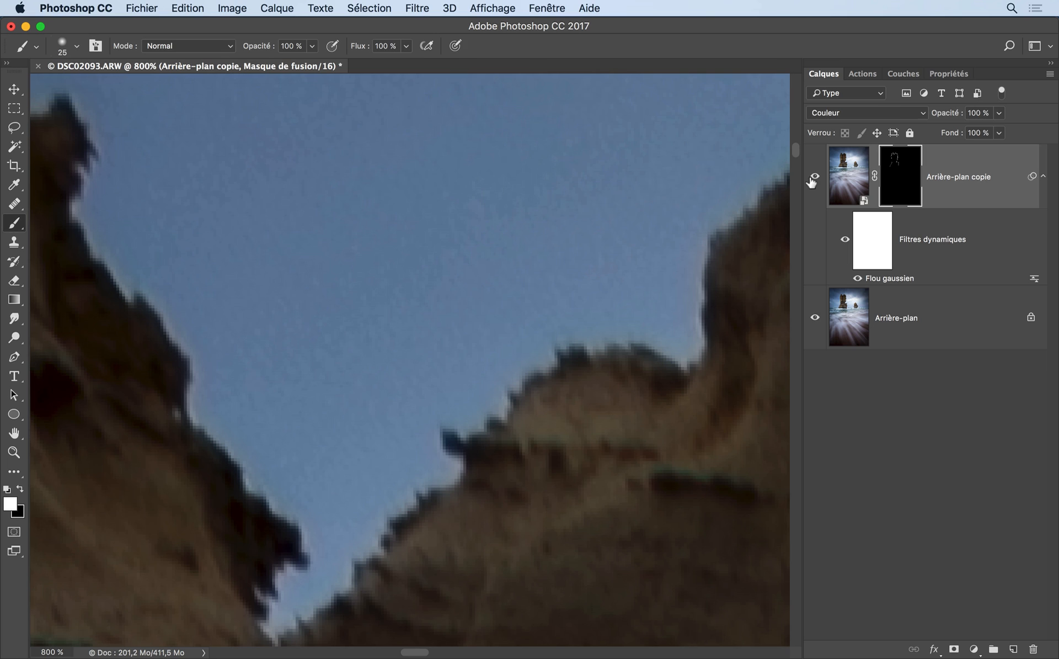
{"action": "left_click", "coordinate": [815, 177]}
{"action": "left_click", "coordinate": [814, 178]}
{"action": "left_click", "coordinate": [815, 178]}
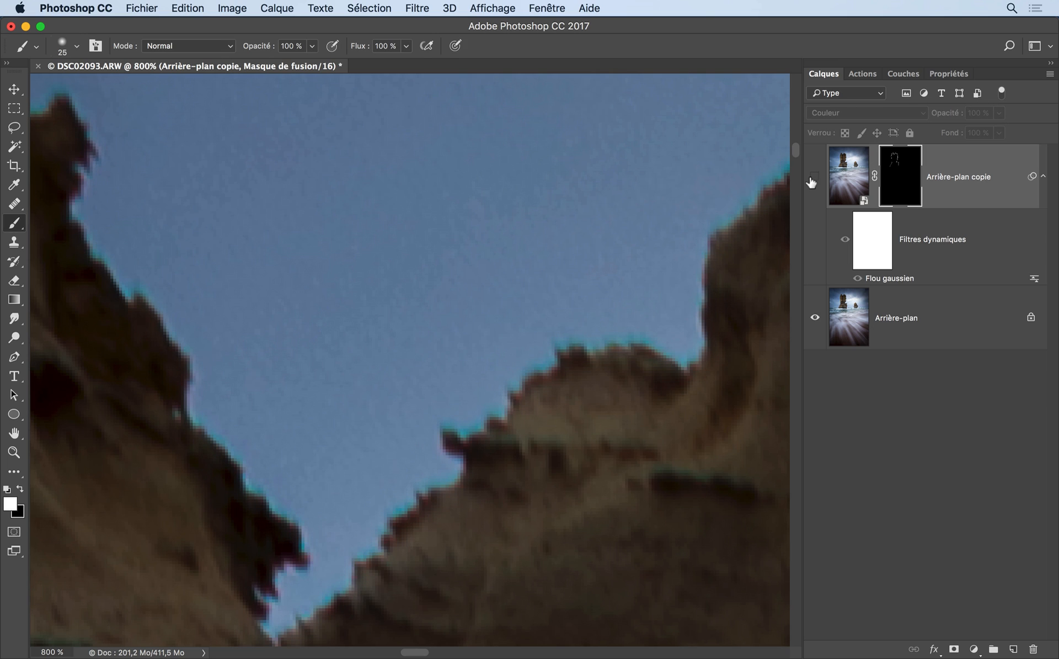
{"action": "left_click", "coordinate": [815, 177]}
{"action": "left_click", "coordinate": [814, 177]}
{"action": "left_click", "coordinate": [815, 178]}
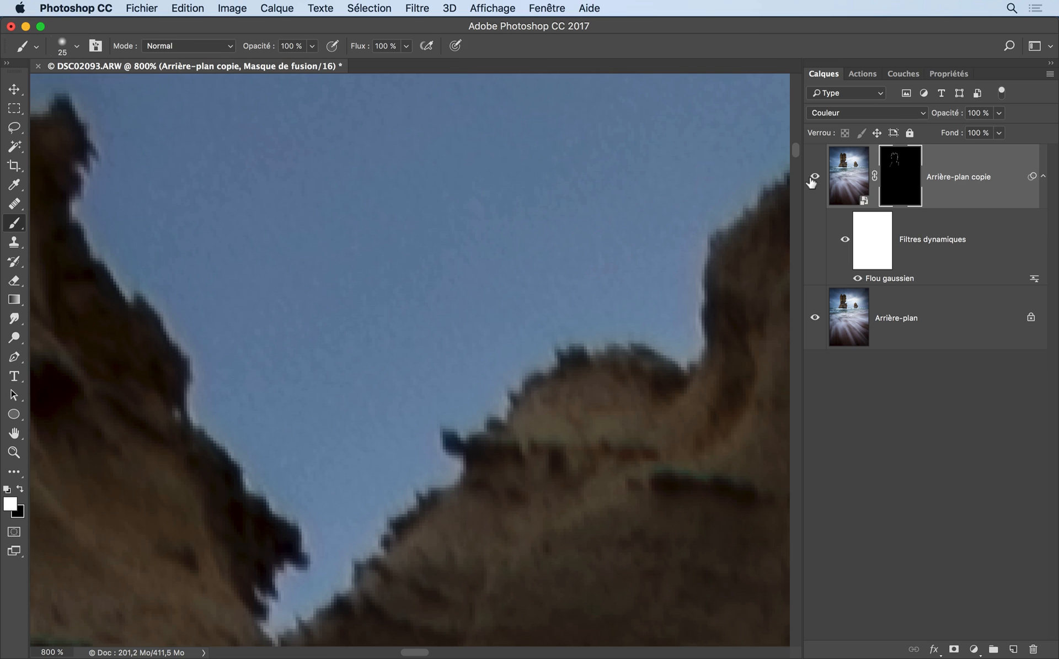
Add a new layer above Arrière-plan copie, set its blend mode to Couleur and sample the sky's blue as brush colour
{"action": "left_click", "coordinate": [1014, 649]}
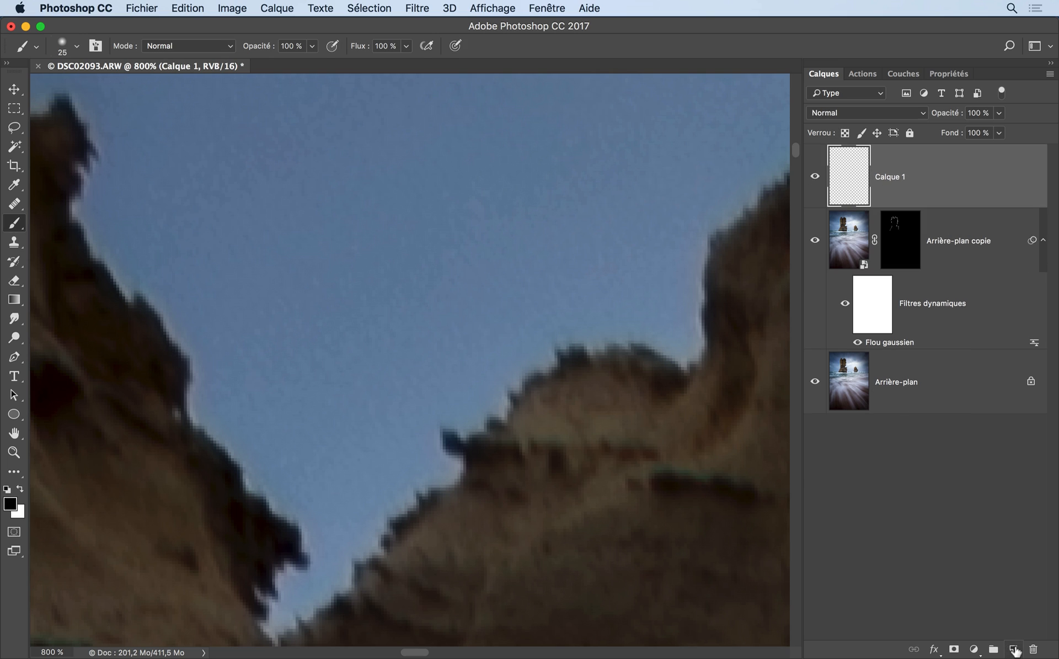
{"action": "left_click", "coordinate": [850, 115]}
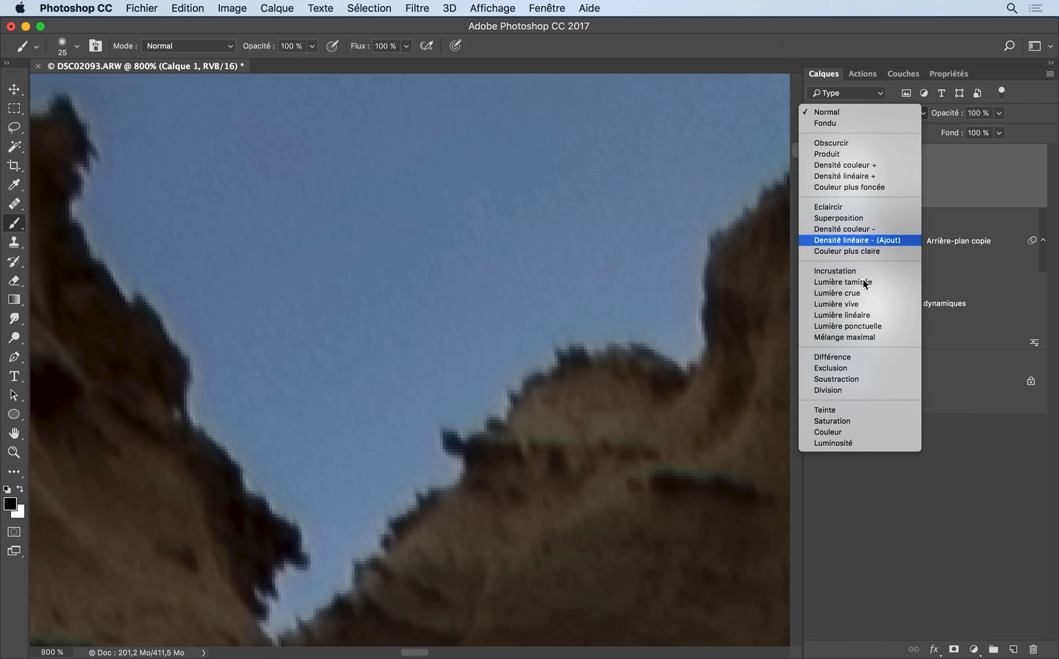
{"action": "left_click", "coordinate": [862, 435]}
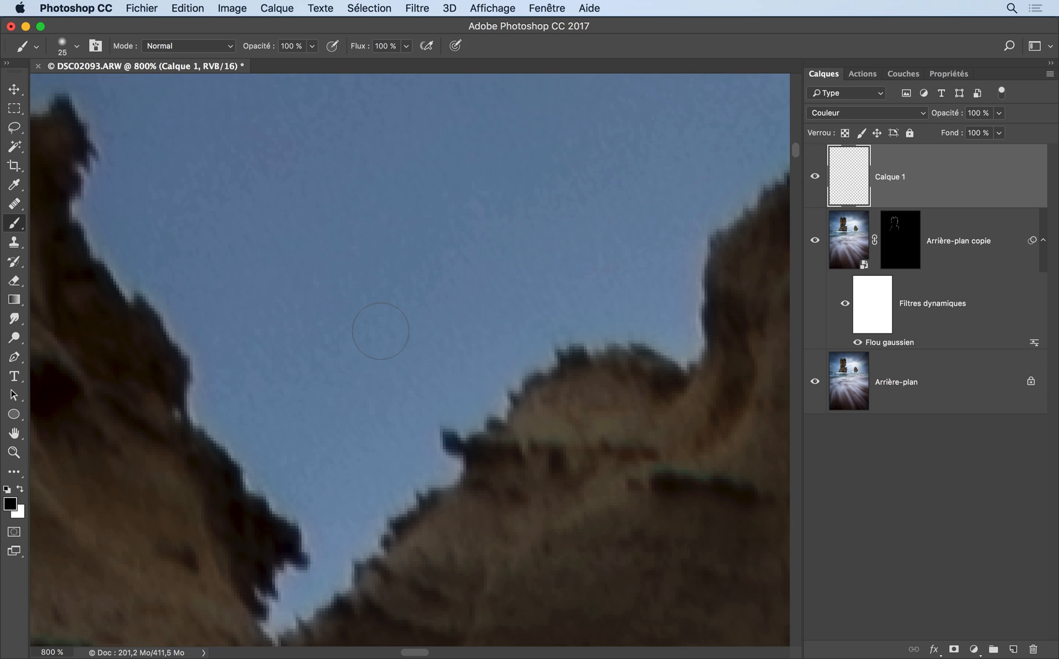
{"action": "key", "text": "alt"}
{"action": "left_click", "coordinate": [381, 330], "text": "alt"}
Try painting the sampled blue along the notch's edges and over the right rock slope, compare with undo and redo, and remove the strokes
{"action": "left_click_drag", "start_coordinate": [102, 105], "coordinate": [97, 103]}
{"action": "key", "text": "super+z"}
{"action": "key", "text": "super+z"}
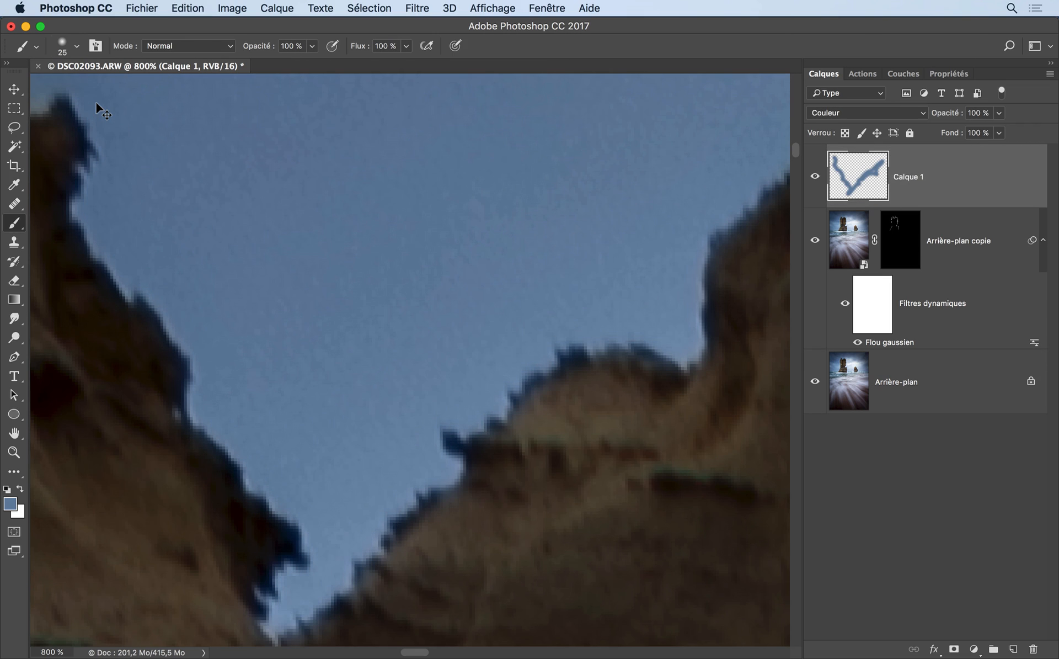
{"action": "key", "text": "super+z"}
{"action": "key", "text": "super+z"}
{"action": "key", "text": "super+z"}
{"action": "key", "text": "super+z"}
{"action": "key", "text": "super+z"}
{"action": "key", "text": "super+z"}
{"action": "key", "text": "super+z"}
{"action": "key", "text": "super+z"}
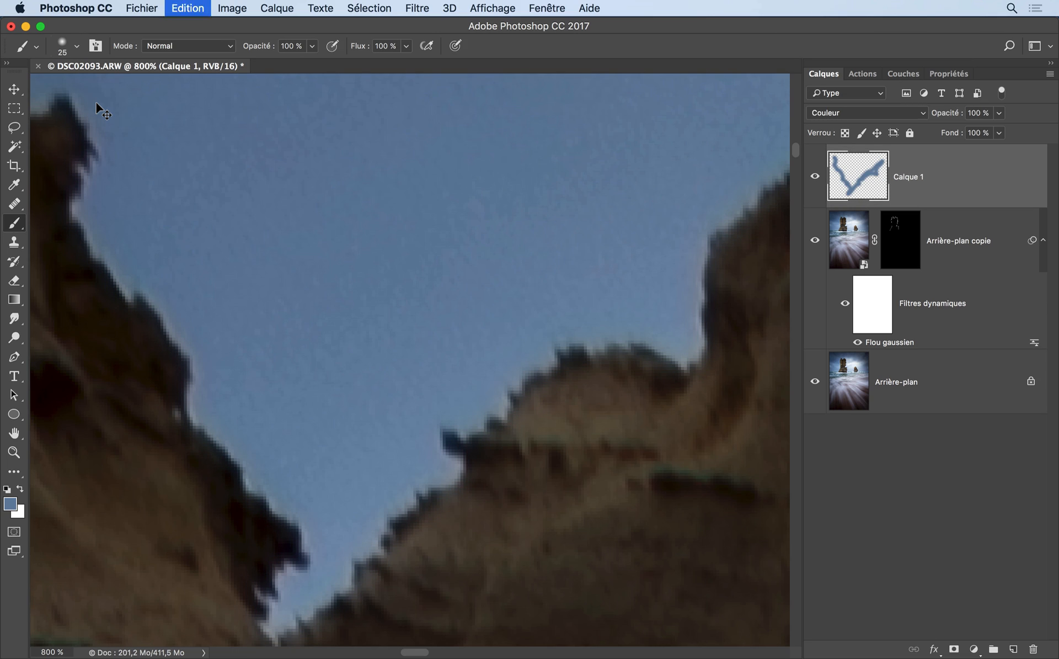
{"action": "key", "text": "super+z"}
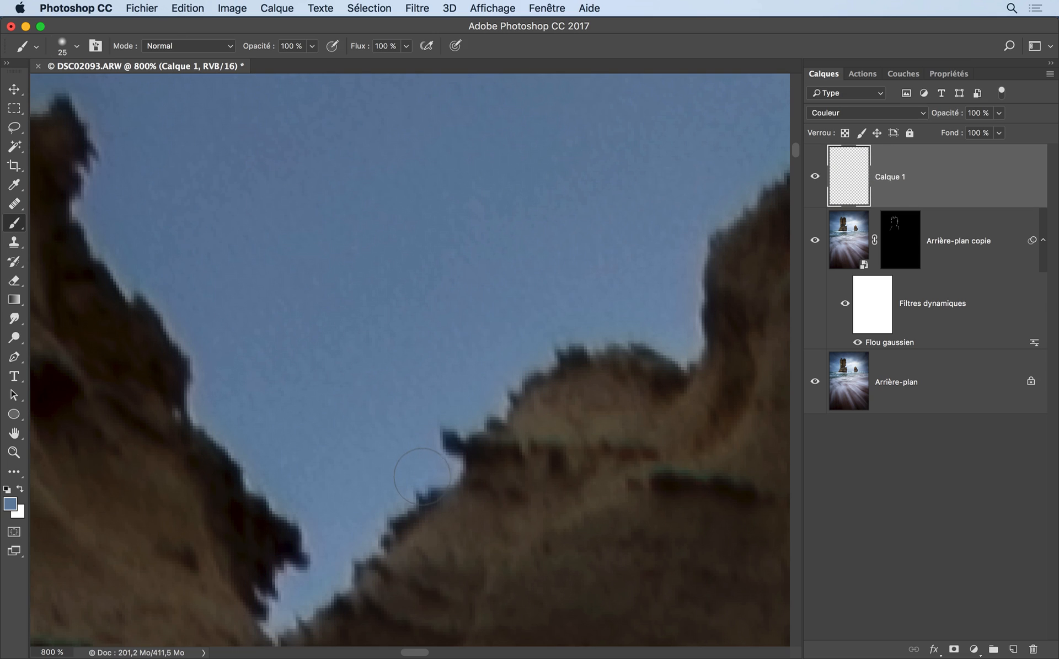
{"action": "mouse_move", "coordinate": [559, 368]}
{"action": "left_mouse_down"}
{"action": "mouse_move", "coordinate": [375, 529]}
{"action": "mouse_move", "coordinate": [364, 508]}
{"action": "mouse_move", "coordinate": [333, 600]}
{"action": "left_mouse_up"}
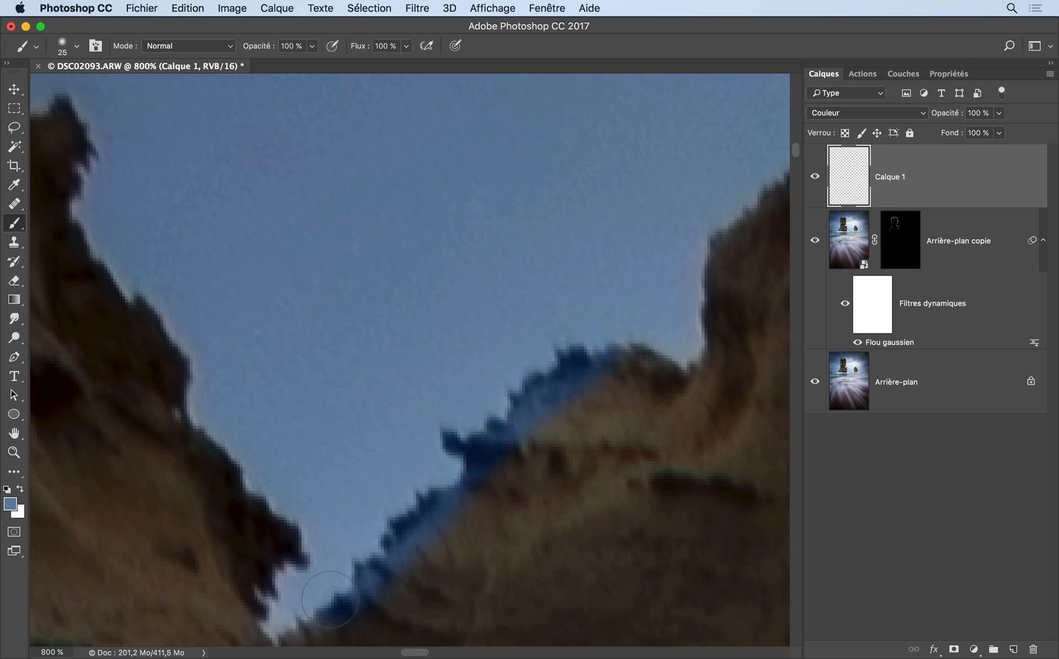
{"action": "key", "text": "super+z"}
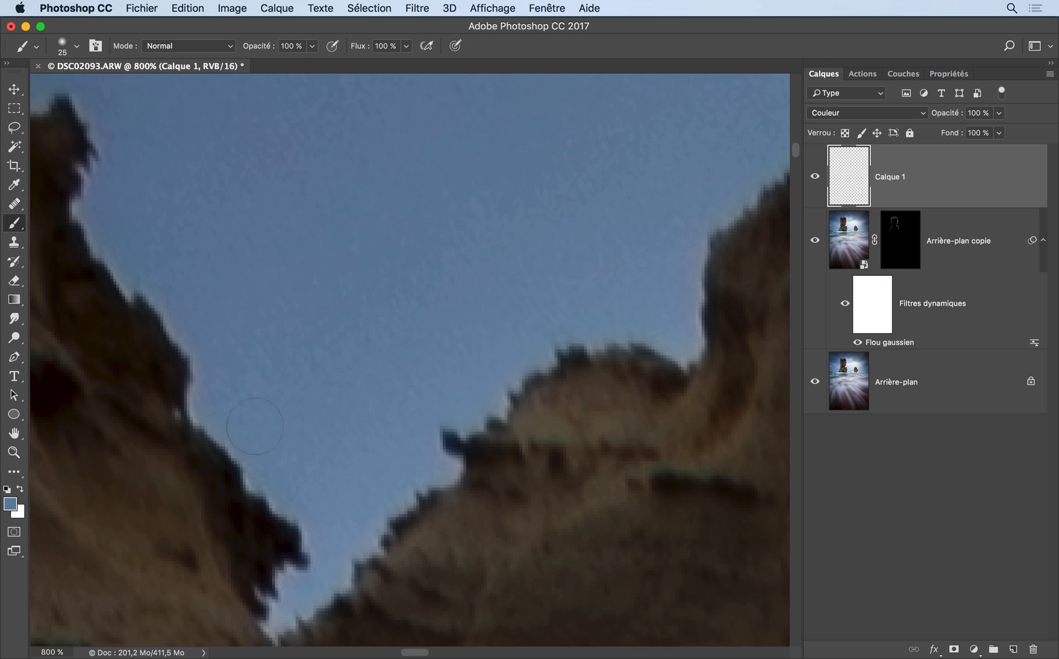
Select the blue sky between the large rock stack's two peaks with the Magic Wand
{"action": "left_click", "coordinate": [17, 147]}
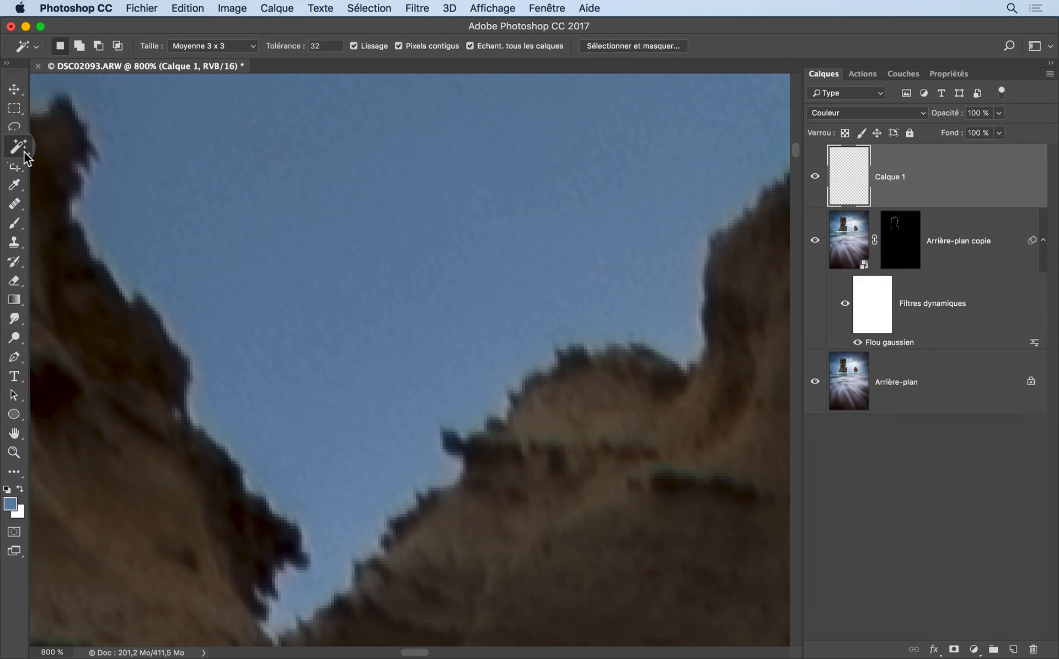
{"action": "key", "text": "super+minus"}
{"action": "key", "text": "super+minus"}
{"action": "key", "text": "super+minus"}
{"action": "key", "text": "super+minus"}
{"action": "key", "text": "super+minus"}
{"action": "key", "text": "super+minus"}
{"action": "key", "text": "super+minus"}
{"action": "key", "text": "super+minus"}
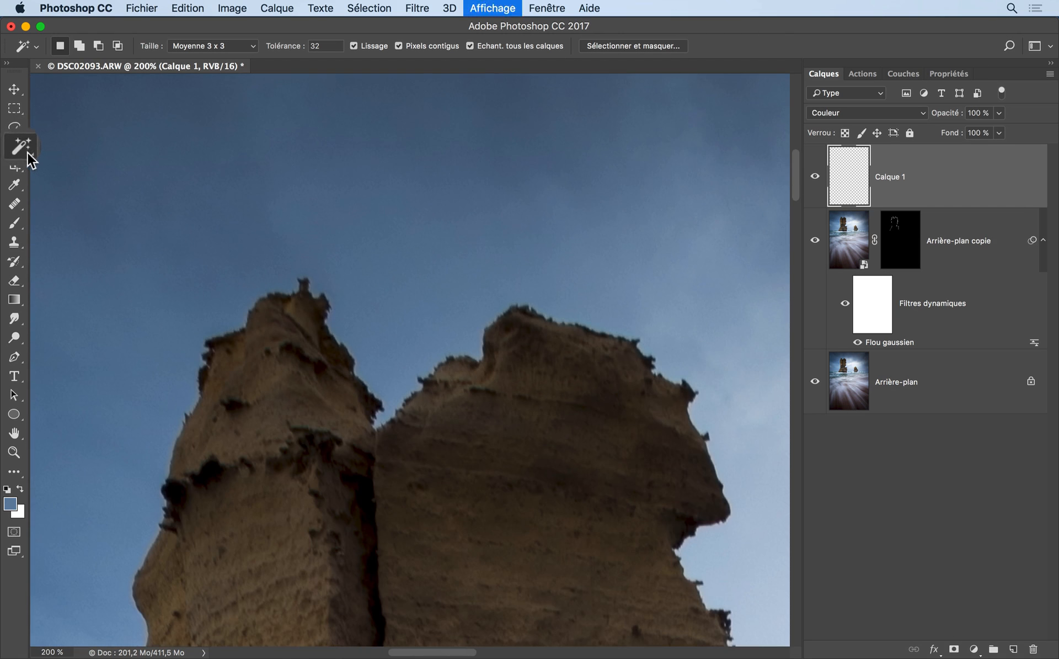
{"action": "scroll", "coordinate": [283, 291], "scroll_direction": "down", "scroll_amount": 5}
{"action": "scroll", "coordinate": [283, 291], "scroll_direction": "right", "scroll_amount": 5}
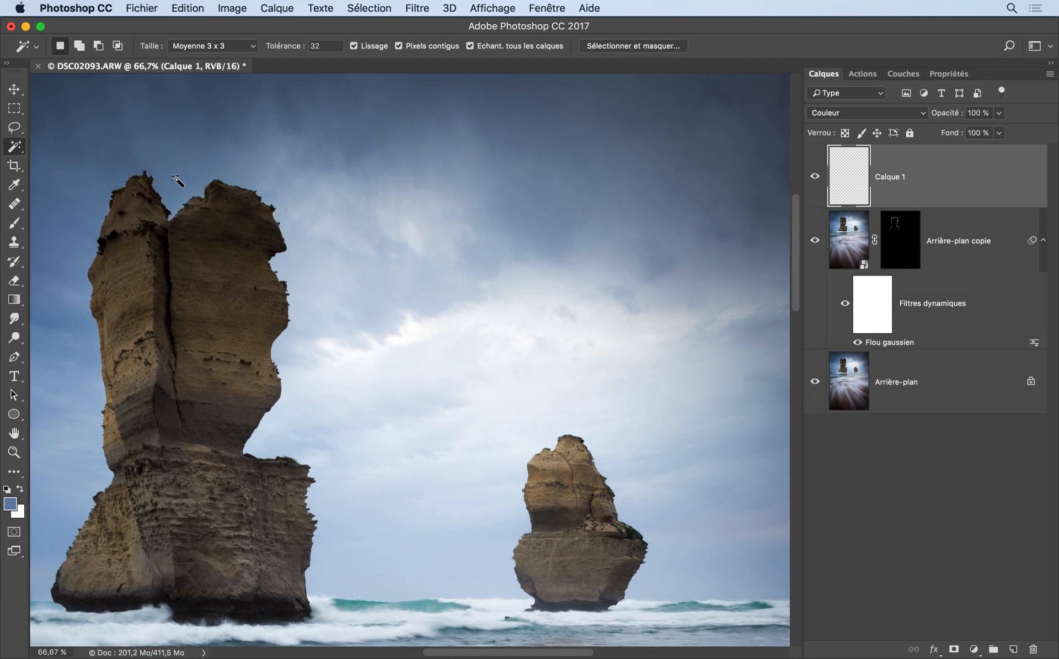
{"action": "left_click", "coordinate": [175, 177]}
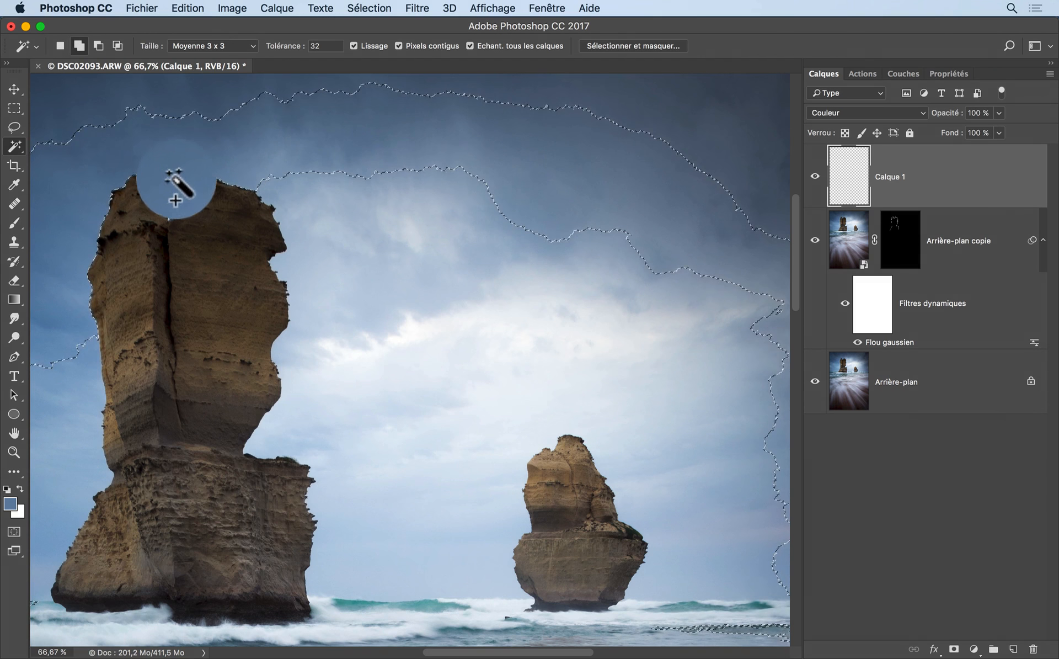
Add the sky beside the large stack's left side and the bright cloud areas between the two rocks to the selection
{"action": "key", "text": "shift"}
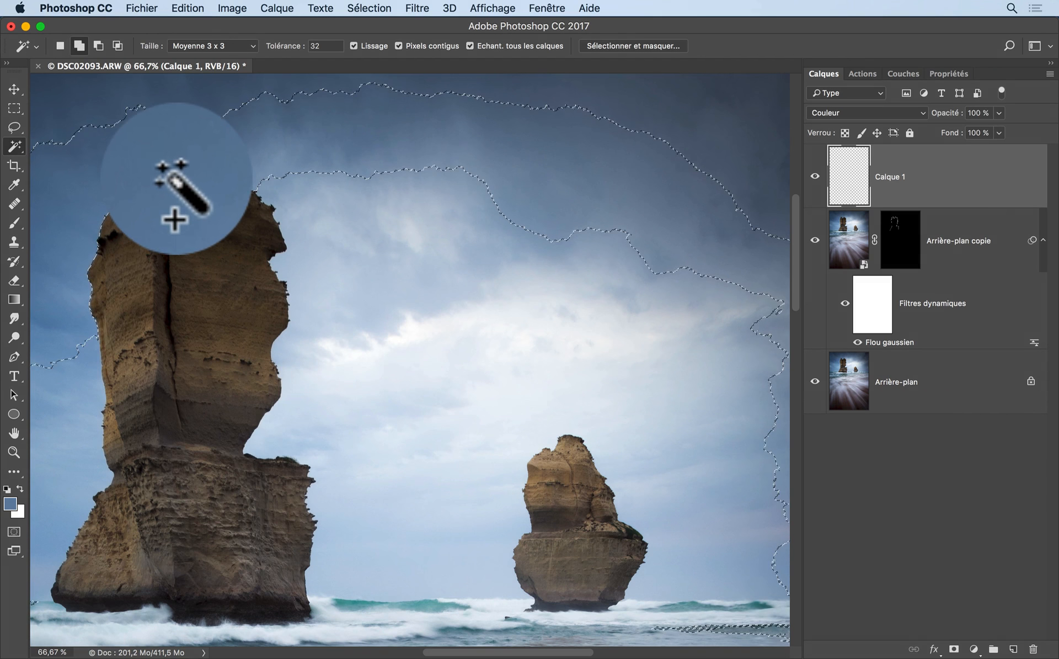
{"action": "left_click", "coordinate": [77, 384]}
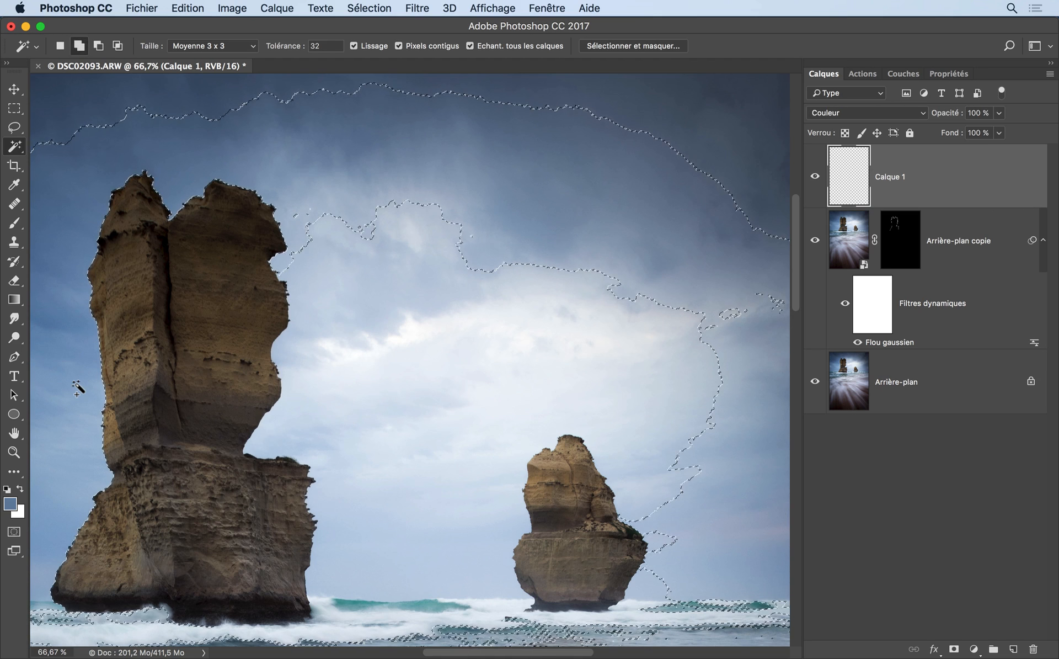
{"action": "left_click", "coordinate": [342, 258]}
{"action": "left_click", "coordinate": [339, 352]}
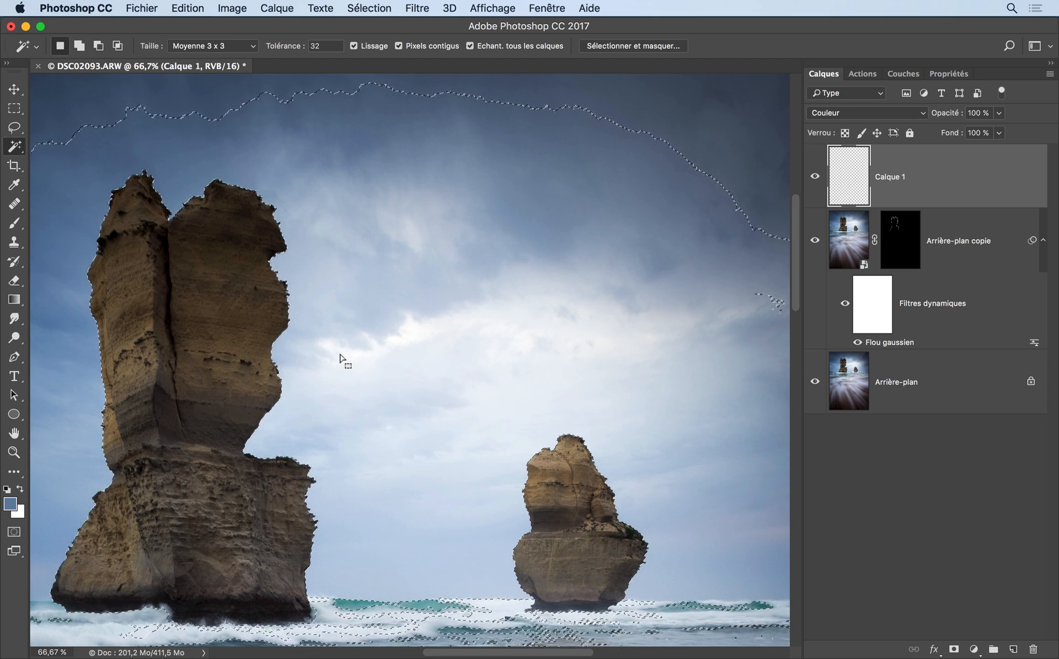
Turn the sky selection into a layer mask on Calque 1 and inspect the mask on its own against the photo
{"action": "left_click", "coordinate": [954, 649]}
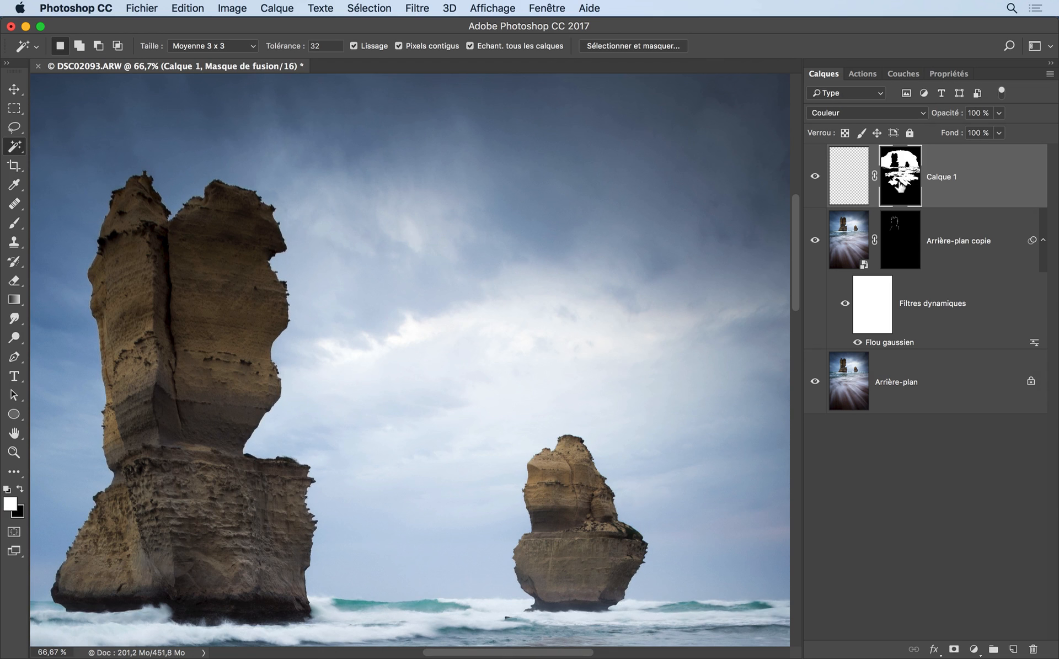
{"action": "left_click", "coordinate": [900, 182], "text": "alt"}
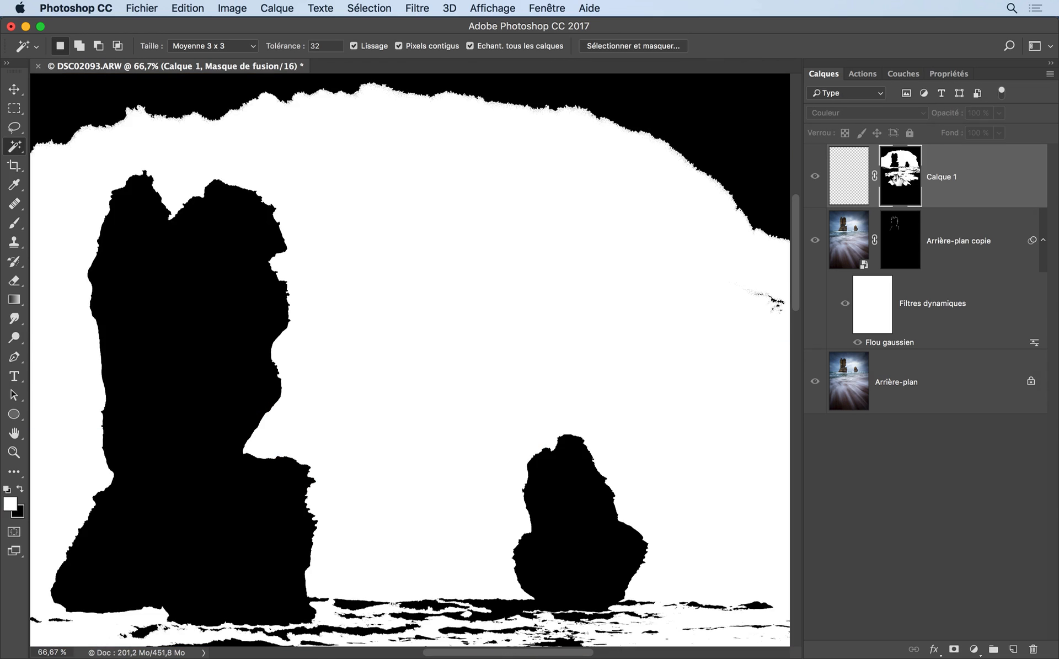
{"action": "left_click", "coordinate": [900, 182], "text": "alt"}
{"action": "left_click", "coordinate": [899, 182], "text": "alt"}
{"action": "left_click", "coordinate": [899, 182], "text": "alt"}
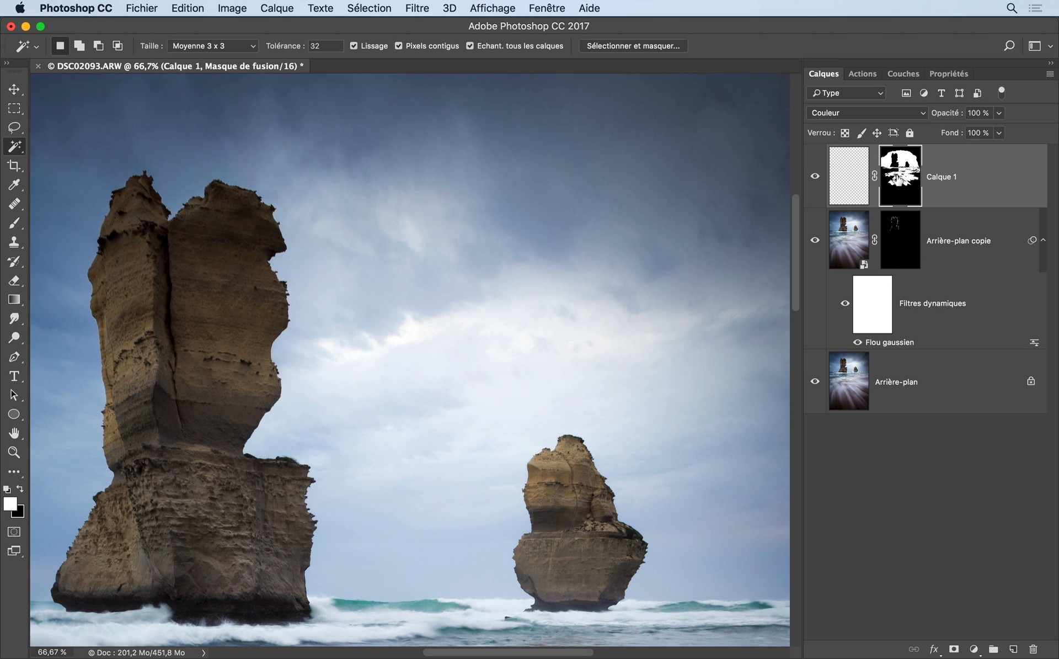
{"action": "left_click", "coordinate": [899, 182], "text": "alt"}
{"action": "left_click", "coordinate": [900, 182], "text": "alt"}
Paint the sampled sky blue on Calque 1's pixels along both rock edges of the notch
{"action": "left_click_drag", "start_coordinate": [195, 186], "coordinate": [317, 166]}
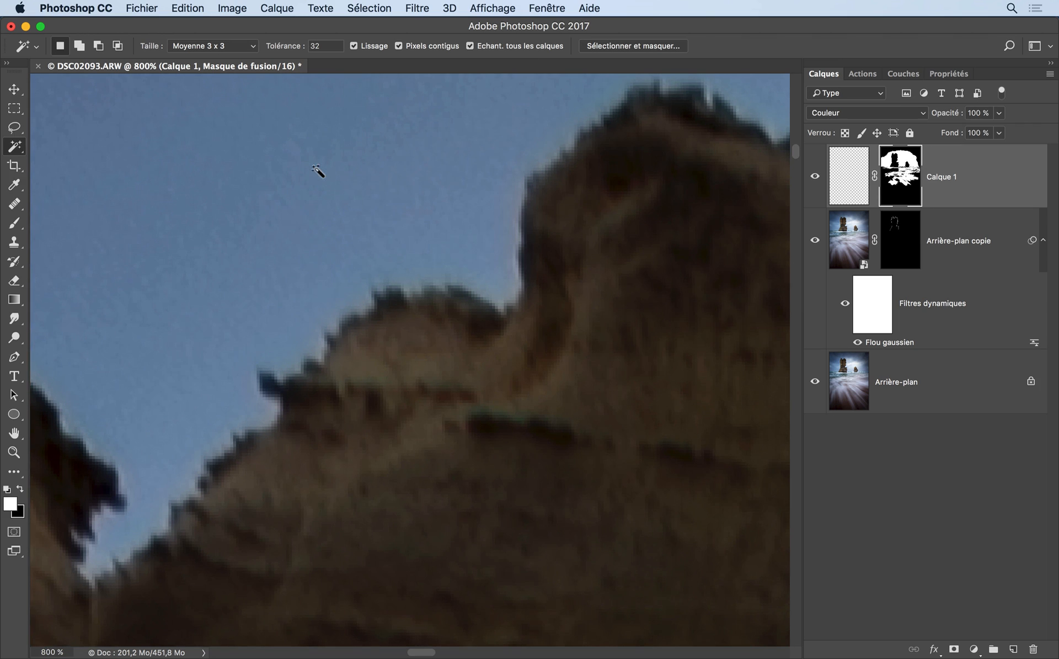
{"action": "scroll", "coordinate": [317, 171], "scroll_direction": "left", "scroll_amount": 5}
{"action": "scroll", "coordinate": [318, 171], "scroll_direction": "down", "scroll_amount": 1}
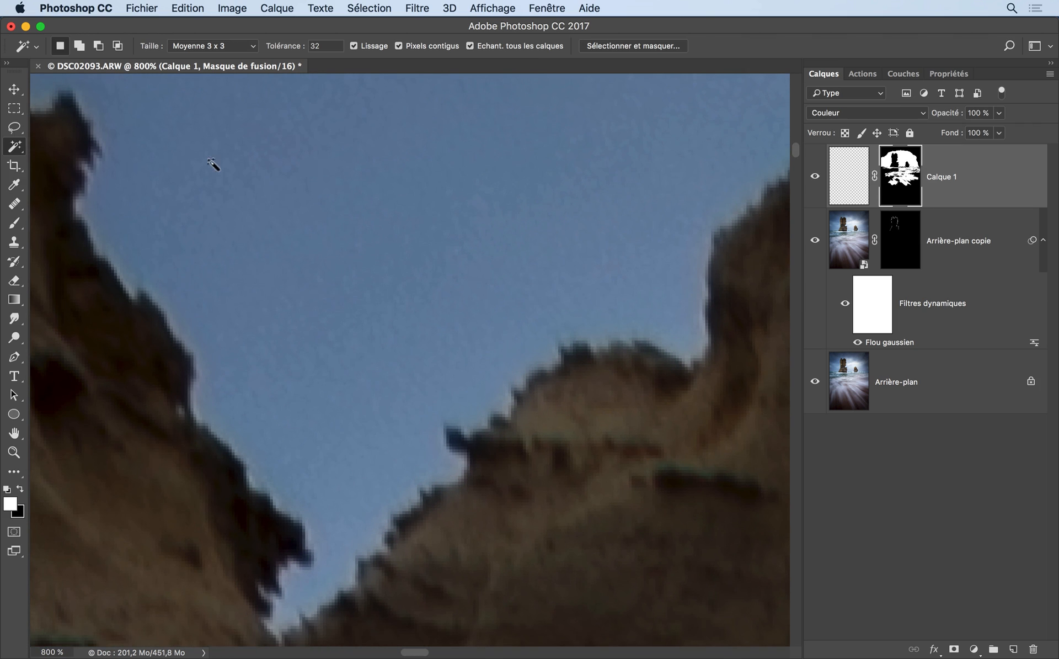
{"action": "left_click", "coordinate": [21, 226]}
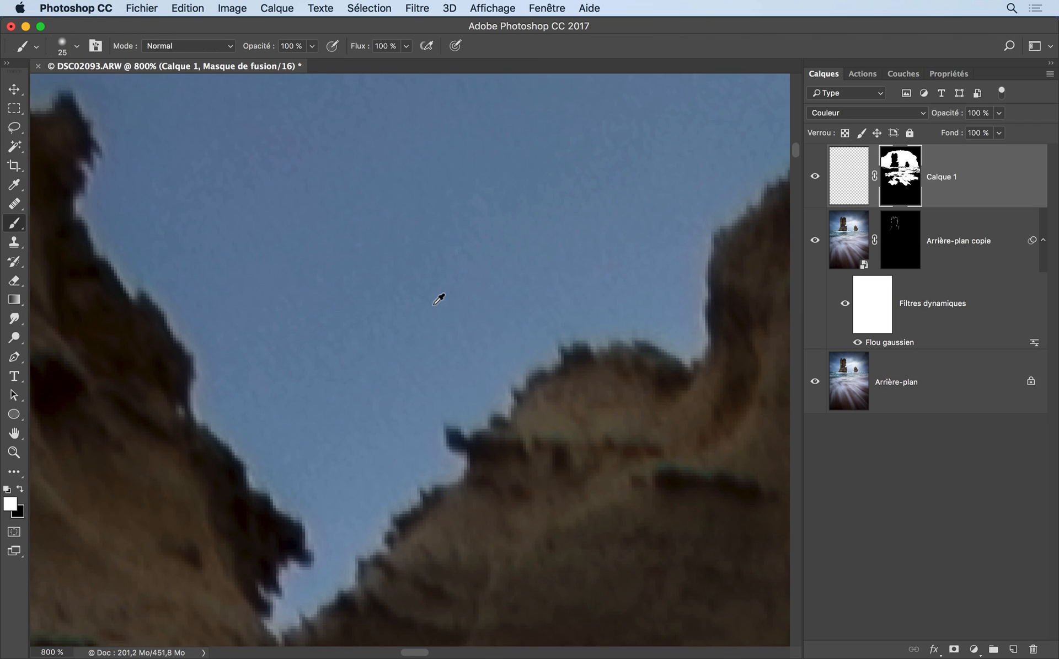
{"action": "left_click", "coordinate": [831, 191]}
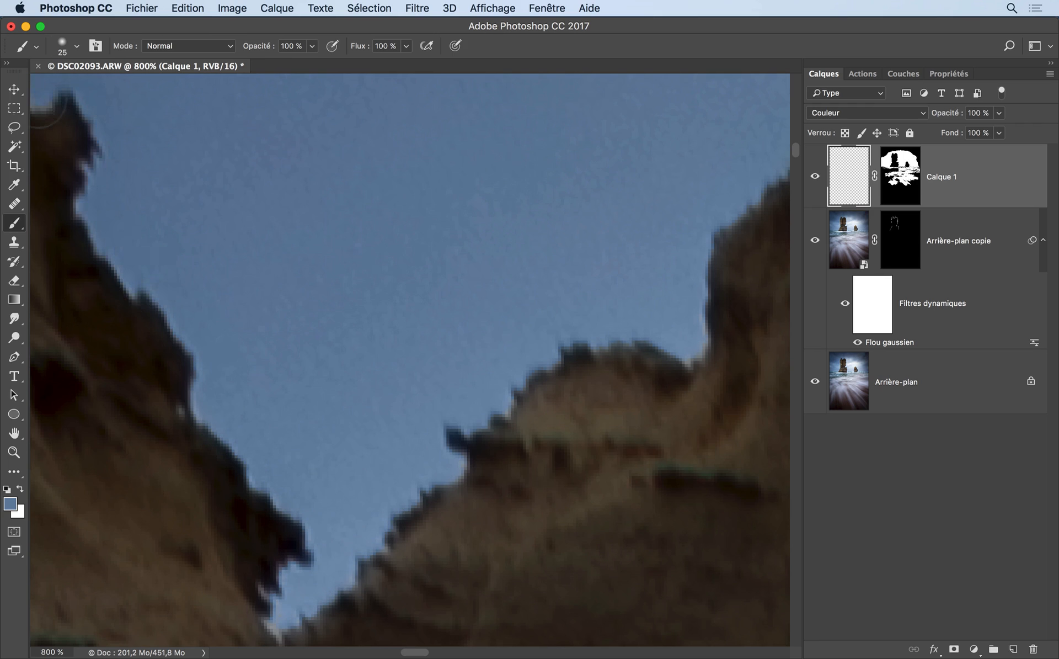
{"action": "left_click_drag", "start_coordinate": [65, 94], "coordinate": [97, 160]}
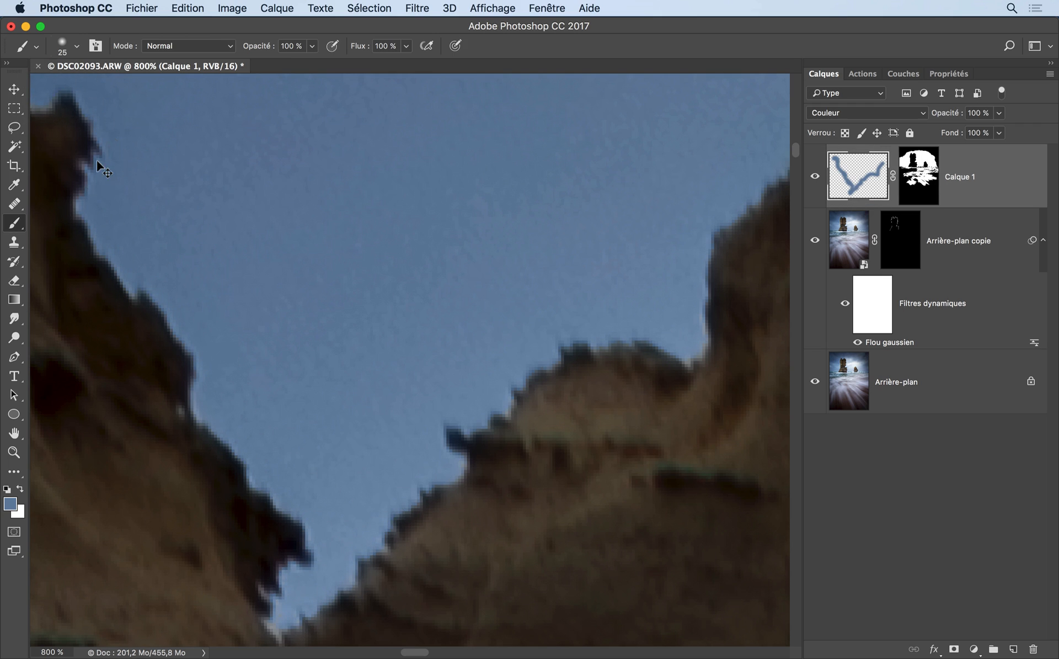
Compare the notch edges with and without the blue strokes by undoing and redoing them, leaving the strokes in place
{"action": "key", "text": "super+z"}
{"action": "key", "text": "super+z"}
{"action": "key", "text": "super+z"}
{"action": "key", "text": "super+z"}
{"action": "key", "text": "super+z"}
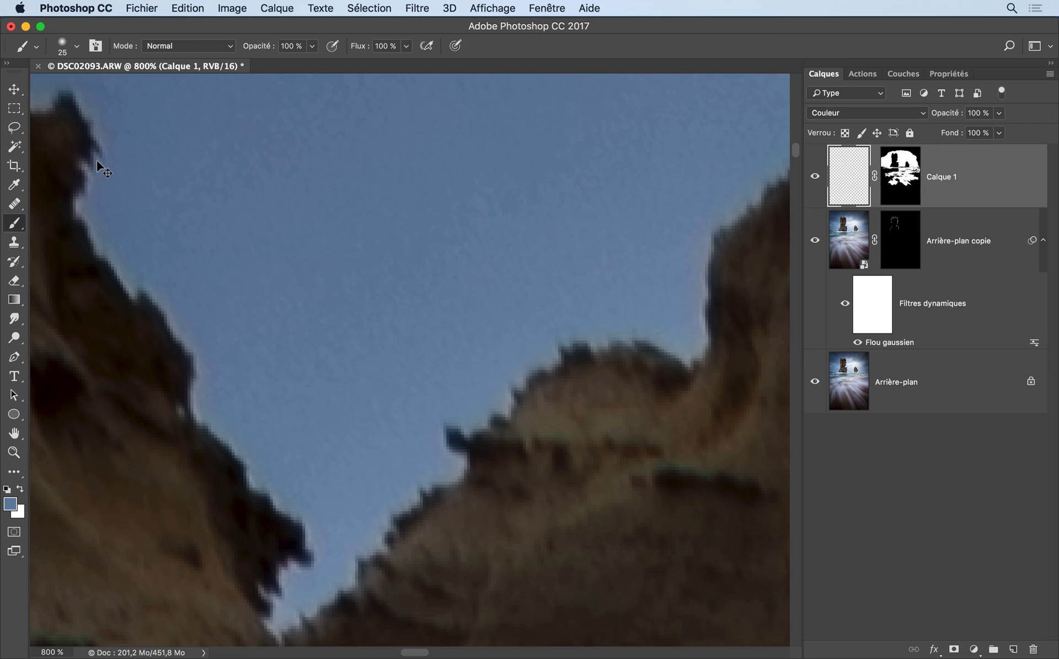
{"action": "key", "text": "super+z"}
{"action": "key", "text": "super+z"}
{"action": "key", "text": "super+z"}
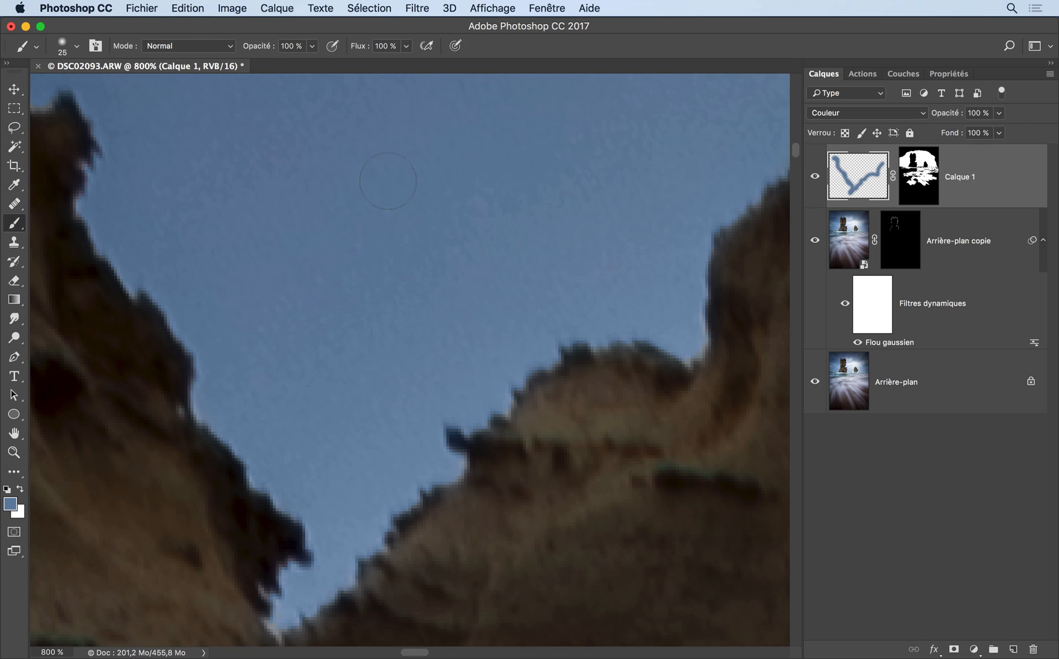
Soften Calque 1's layer mask with a Gaussian blur of 2,0 pixels radius and return to the normal image view
{"action": "left_click", "coordinate": [919, 176], "text": "alt"}
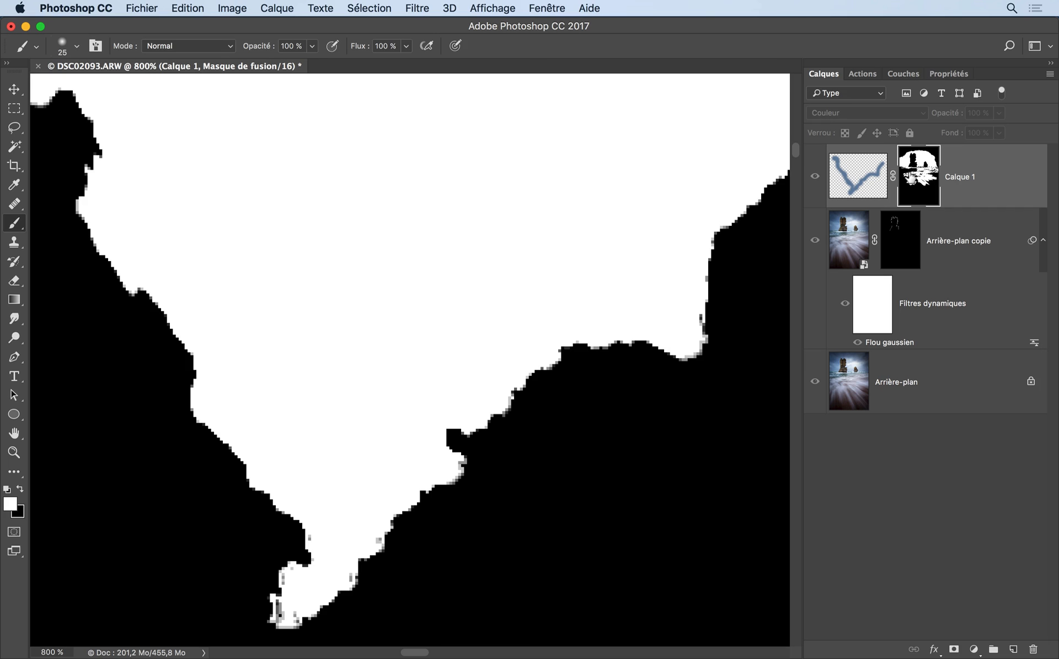
{"action": "left_click", "coordinate": [417, 8]}
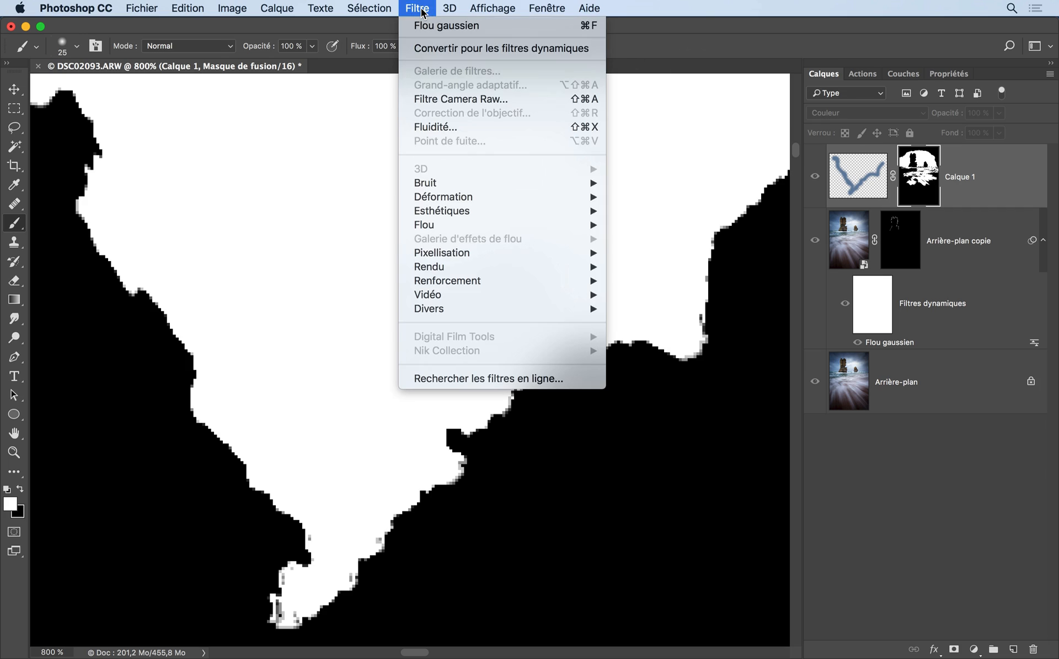
{"action": "mouse_move", "coordinate": [454, 225]}
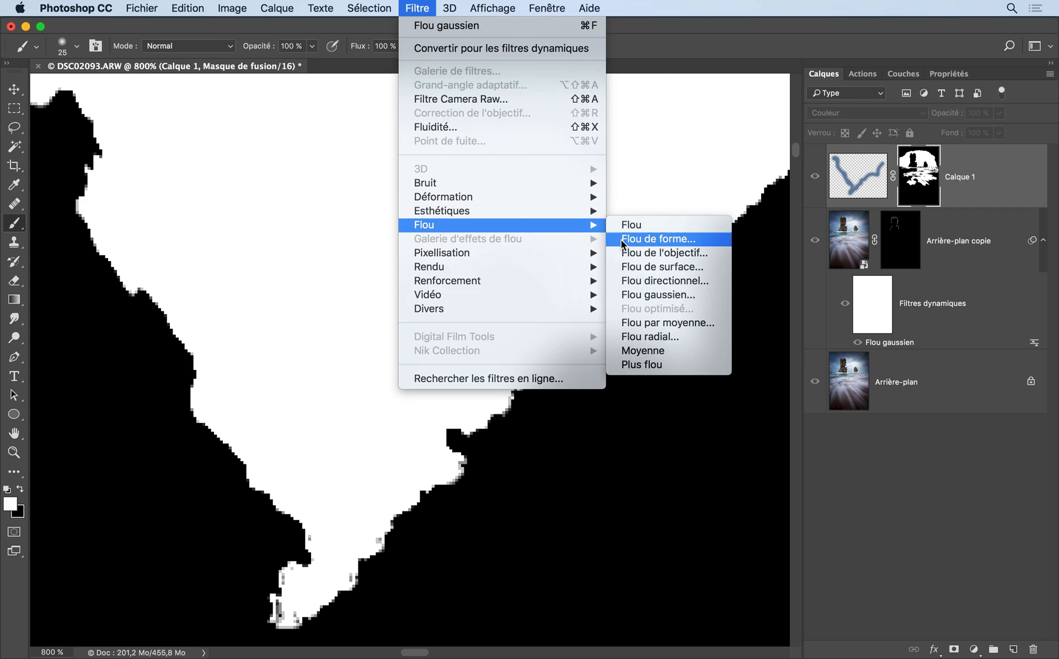
{"action": "left_click", "coordinate": [652, 296]}
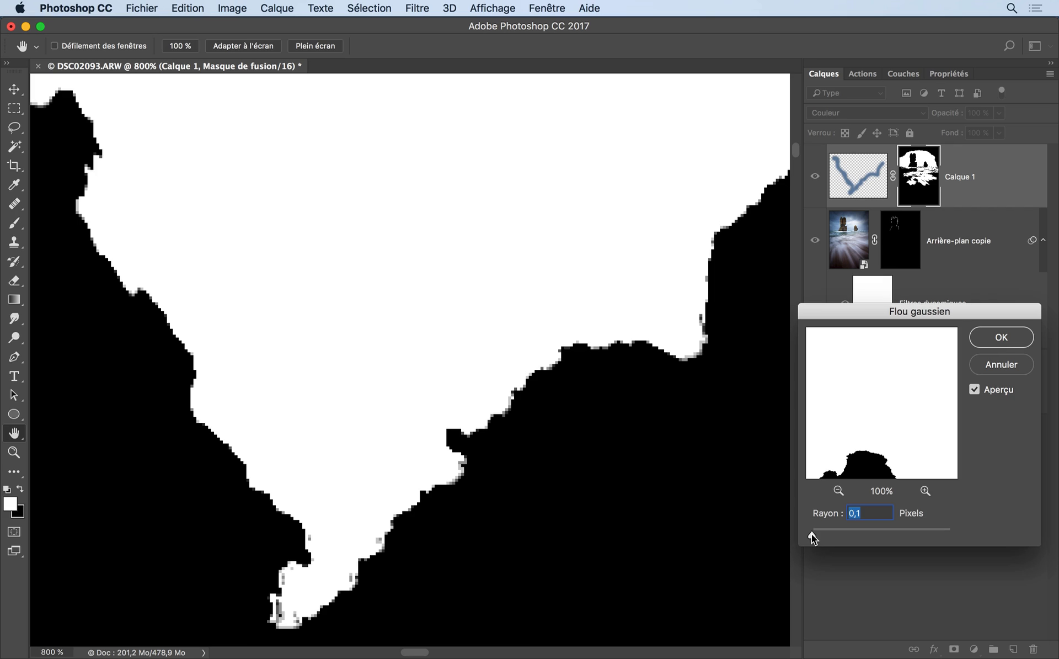
{"action": "left_click_drag", "start_coordinate": [813, 534], "coordinate": [818, 534]}
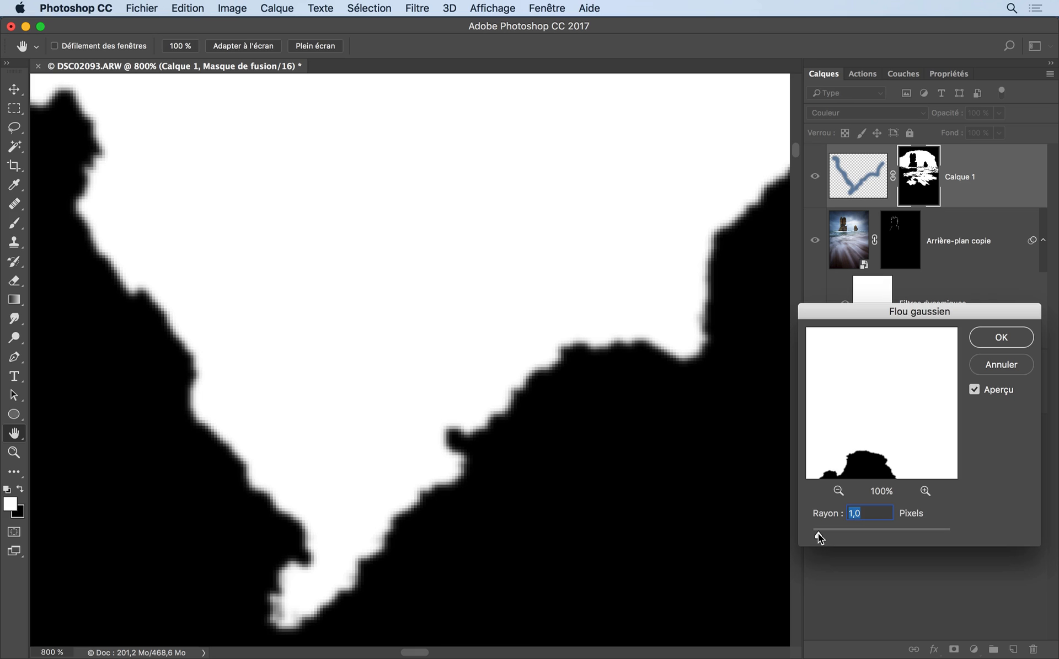
{"action": "left_click_drag", "start_coordinate": [819, 533], "coordinate": [826, 531]}
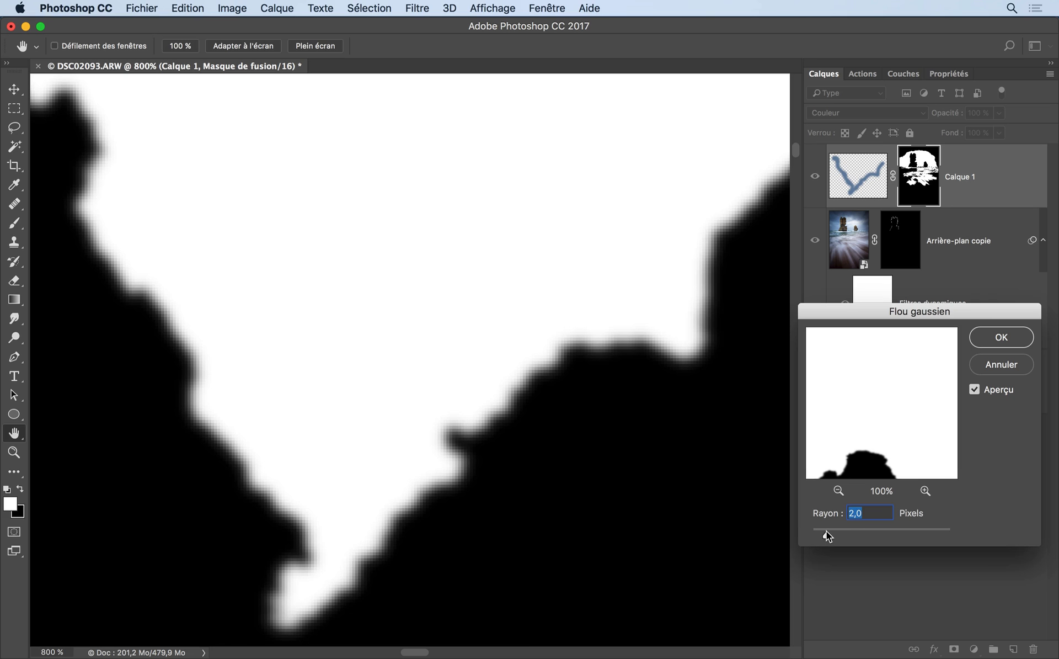
{"action": "left_click", "coordinate": [986, 336]}
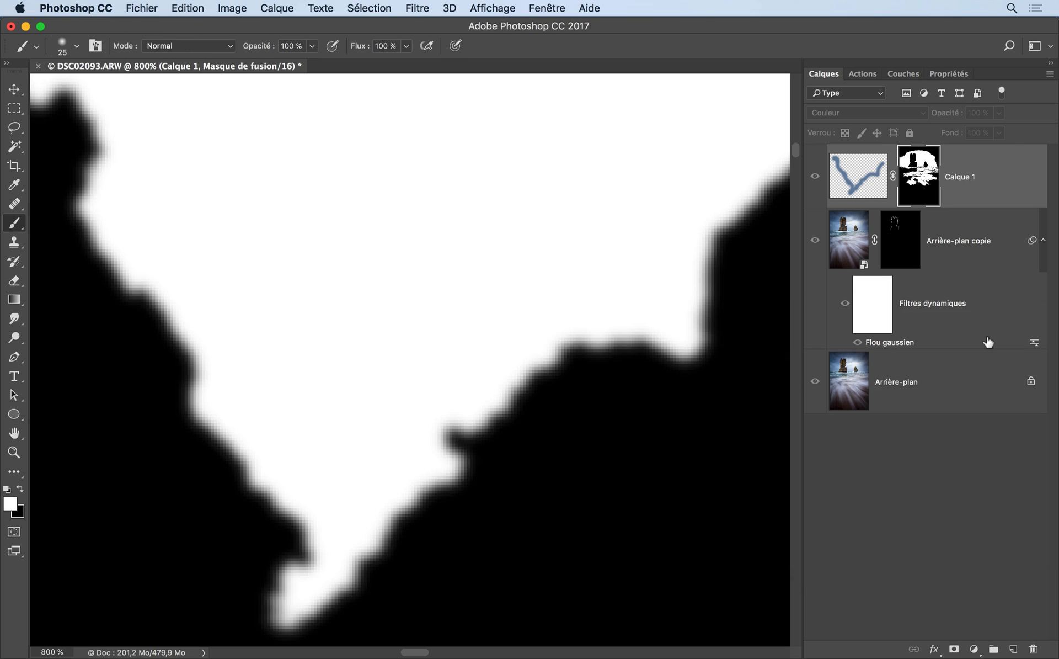
{"action": "left_click", "coordinate": [815, 182]}
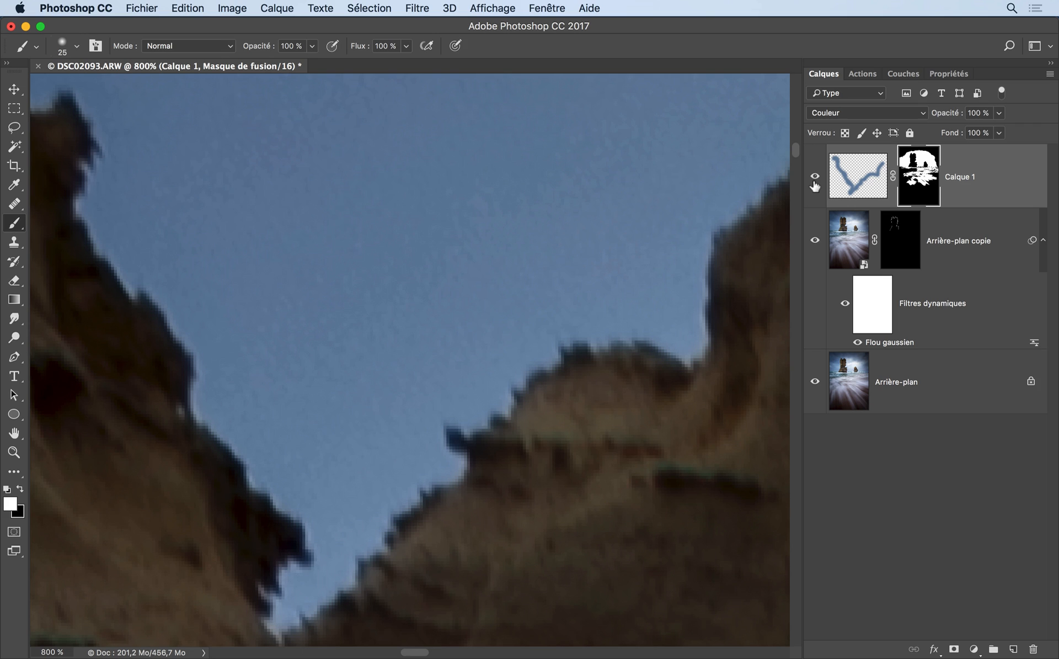
Resample the sky's blue and paint it on Calque 1's pixels around the summit of the left peak
{"action": "left_click", "coordinate": [850, 180]}
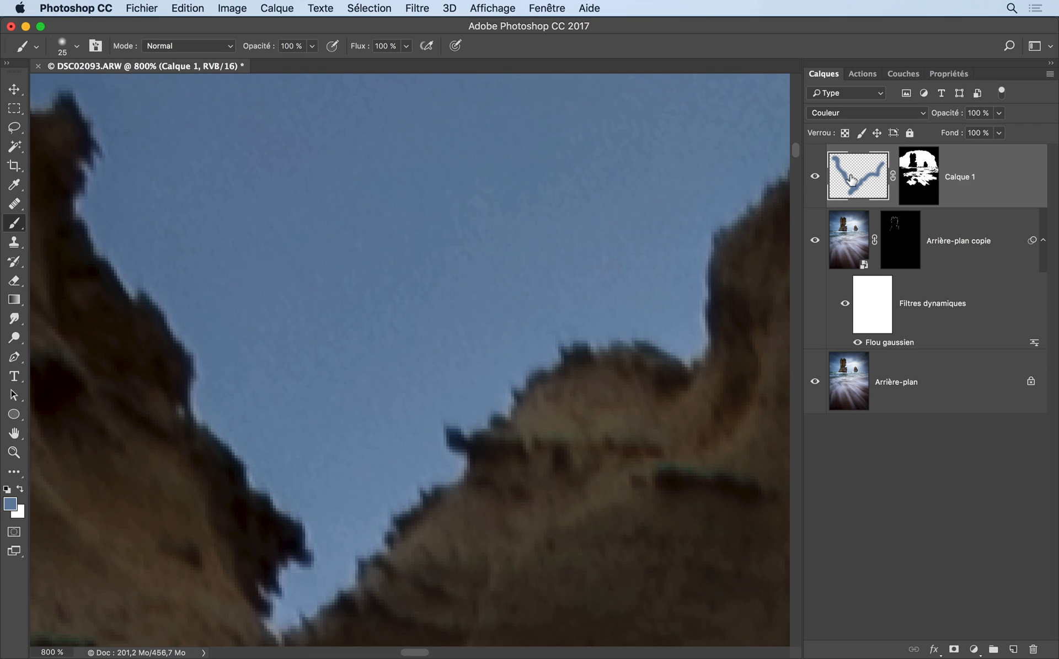
{"action": "left_click_drag", "start_coordinate": [232, 260], "coordinate": [730, 438]}
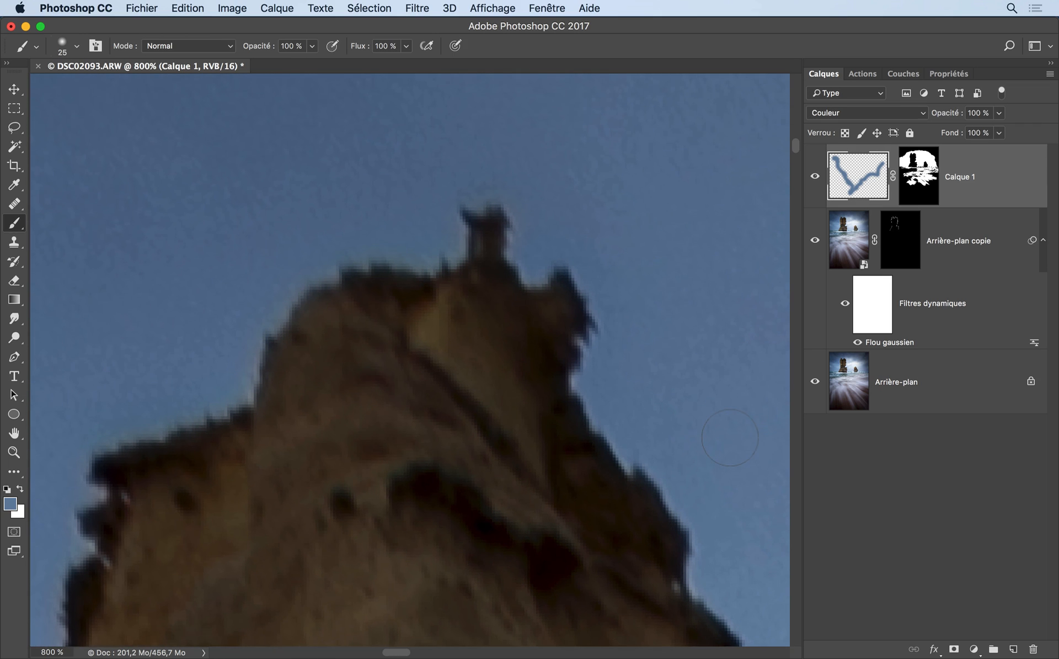
{"action": "left_click", "coordinate": [555, 178], "text": "alt"}
{"action": "mouse_move", "coordinate": [455, 243]}
{"action": "left_mouse_down"}
{"action": "mouse_move", "coordinate": [426, 251]}
{"action": "mouse_move", "coordinate": [381, 243]}
{"action": "left_mouse_up"}
{"action": "left_click", "coordinate": [275, 237], "text": "alt"}
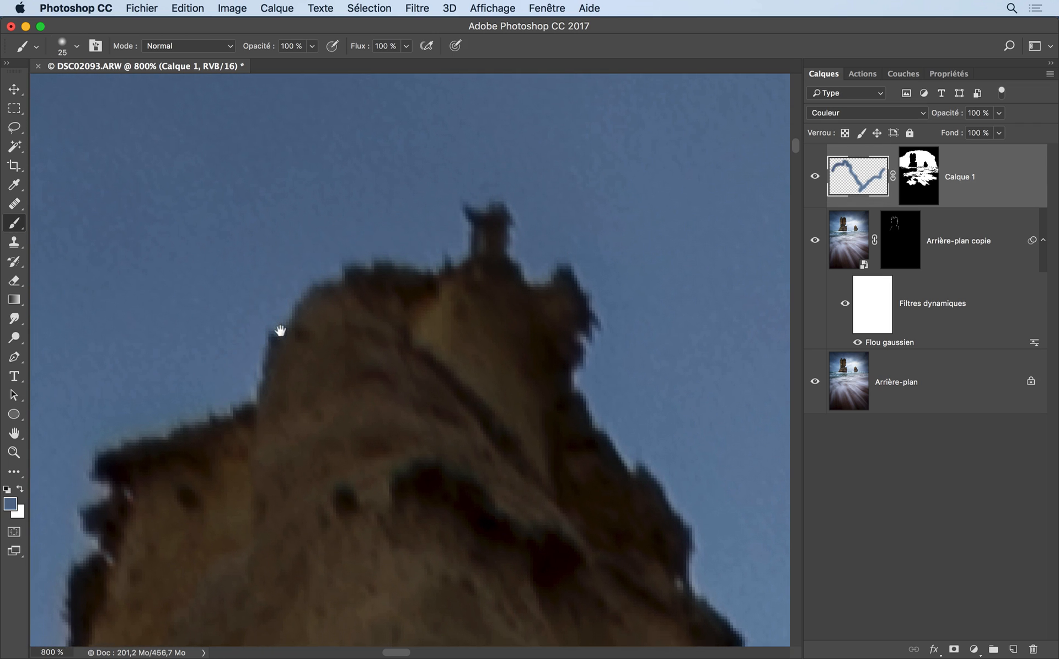
Paint resampled sky blue along the jagged ledge and notches on the left peak's outer edge
{"action": "left_click_drag", "start_coordinate": [281, 331], "coordinate": [563, 213]}
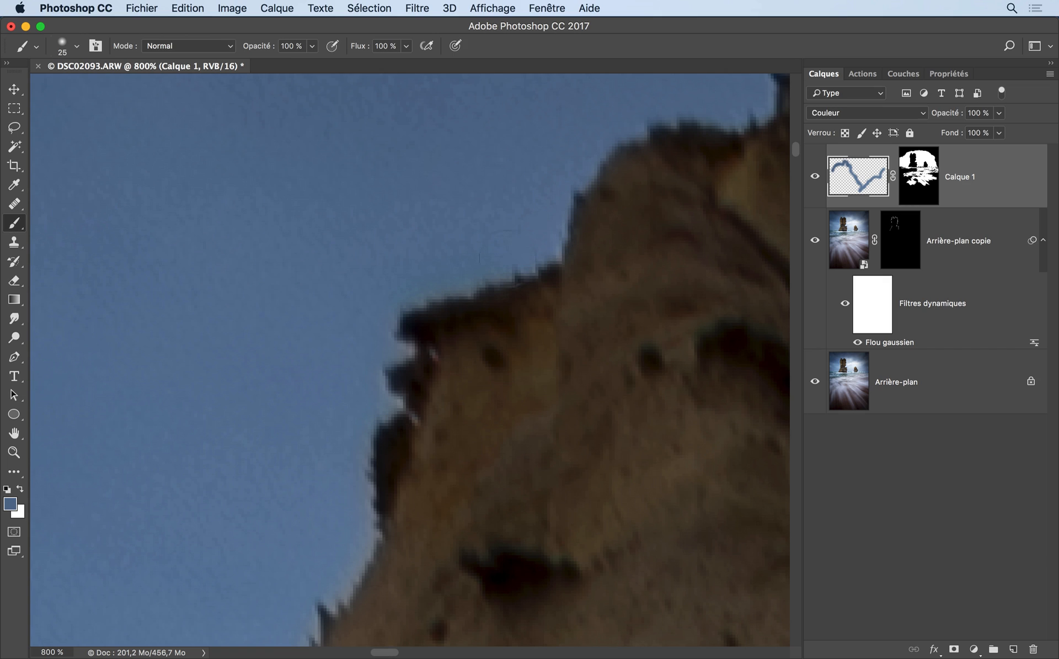
{"action": "left_click_drag", "start_coordinate": [384, 331], "coordinate": [385, 389]}
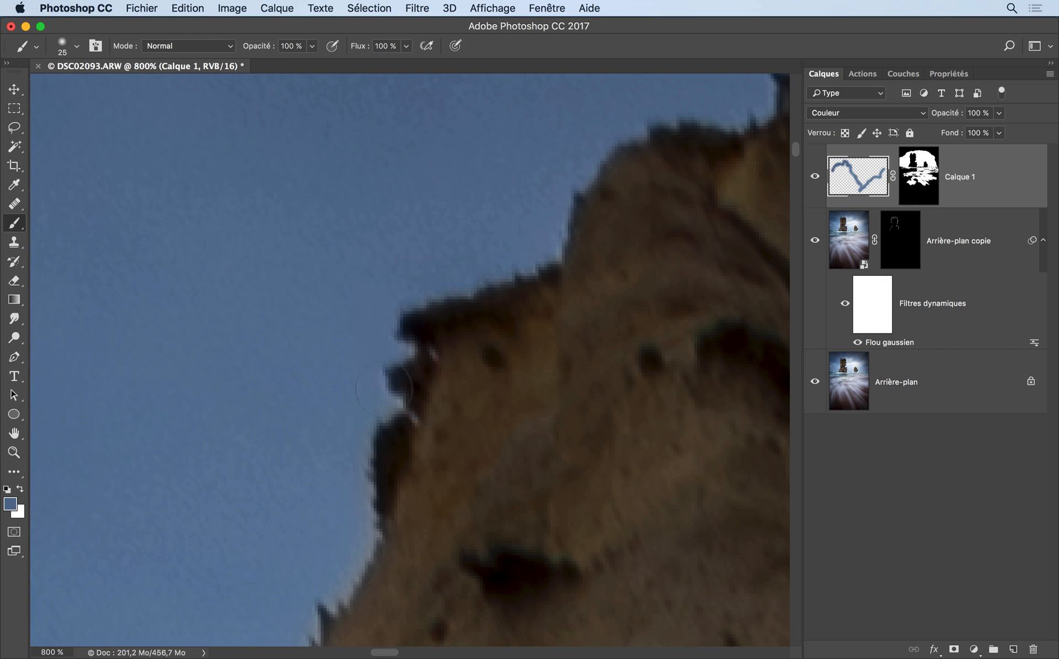
{"action": "left_click", "coordinate": [323, 386], "text": "alt"}
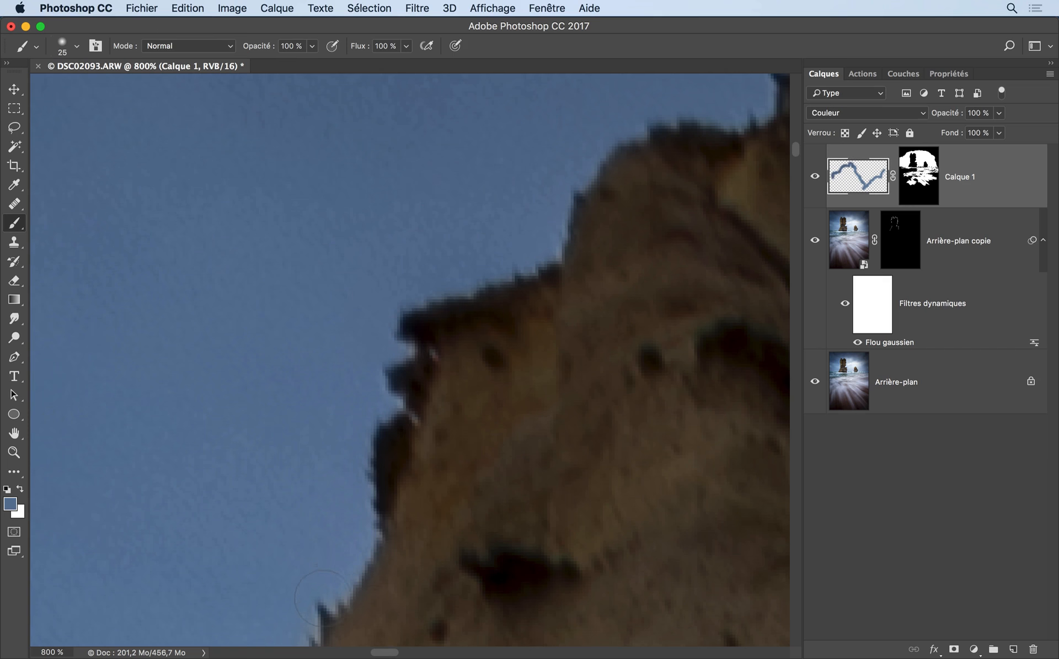
Paint resampled sky blue on Calque 1 down the left peak's outer edge, past the dark notch and the small spurs beneath it
{"action": "left_click_drag", "start_coordinate": [397, 426], "coordinate": [490, 171]}
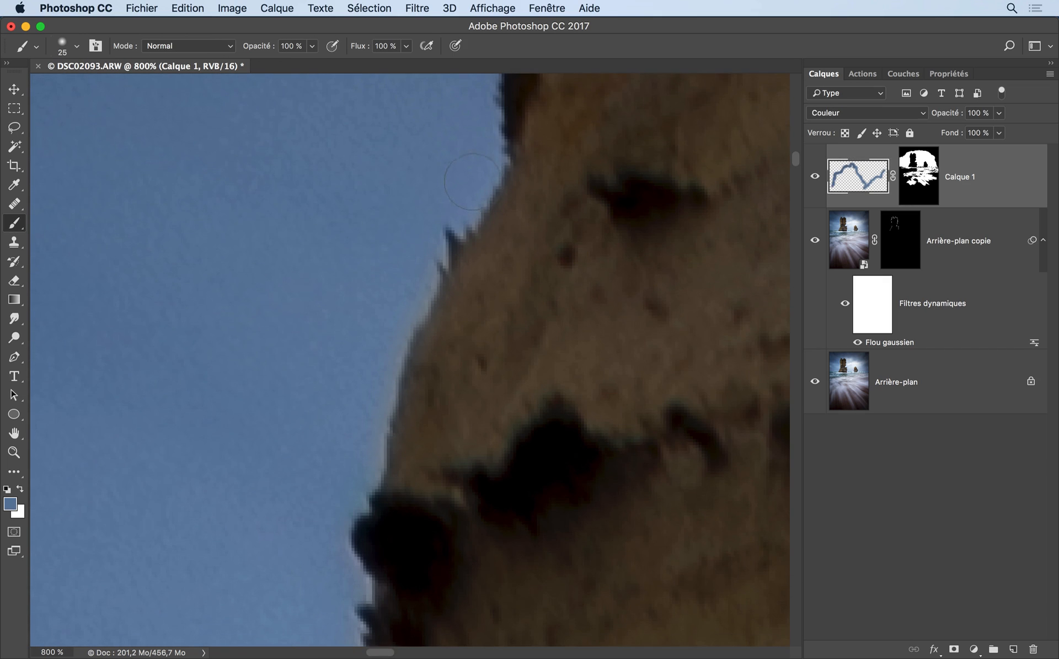
{"action": "left_click", "coordinate": [299, 388], "text": "alt"}
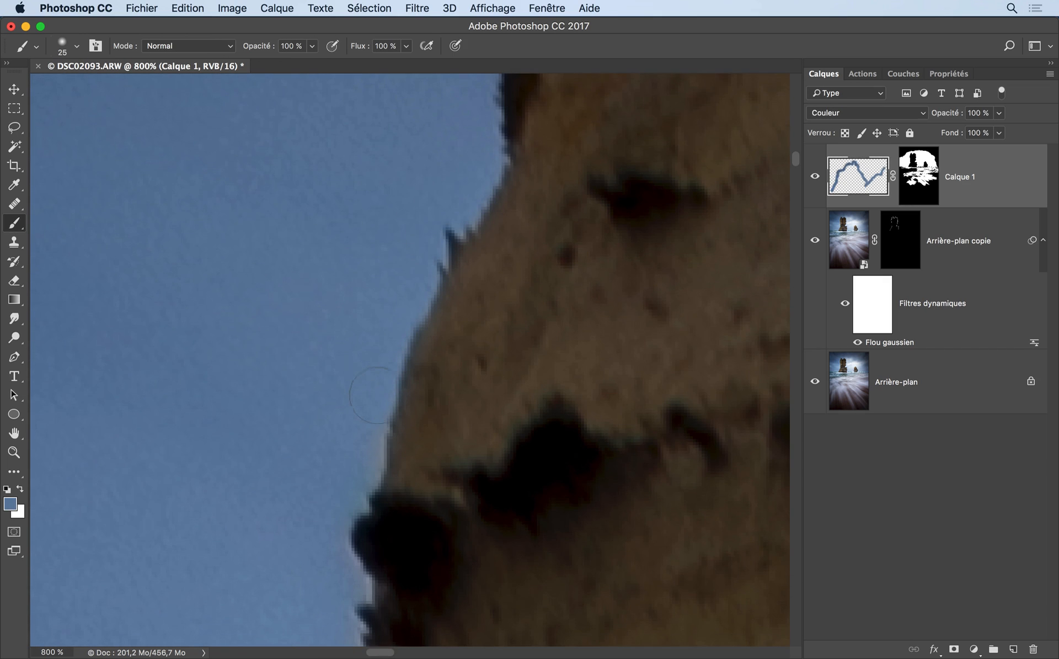
{"action": "left_click_drag", "start_coordinate": [383, 477], "coordinate": [404, 215]}
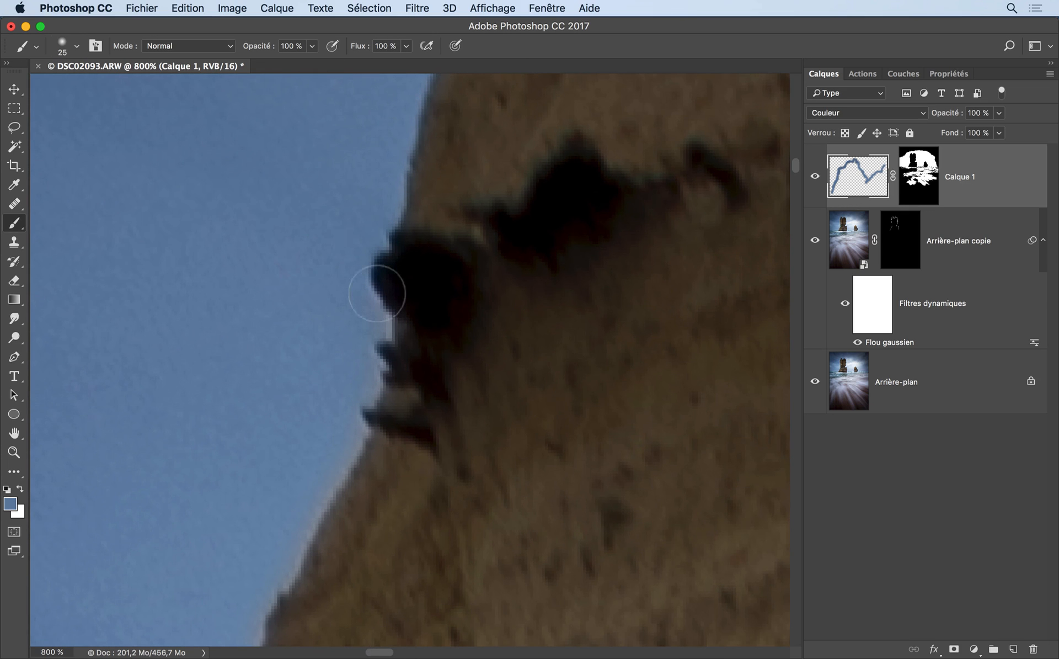
{"action": "left_click_drag", "start_coordinate": [378, 293], "coordinate": [368, 320]}
{"action": "mouse_move", "coordinate": [358, 380]}
{"action": "left_mouse_down"}
{"action": "mouse_move", "coordinate": [377, 292]}
{"action": "mouse_move", "coordinate": [344, 440]}
{"action": "mouse_move", "coordinate": [299, 539]}
{"action": "left_mouse_up"}
{"action": "left_click_drag", "start_coordinate": [361, 447], "coordinate": [485, 200]}
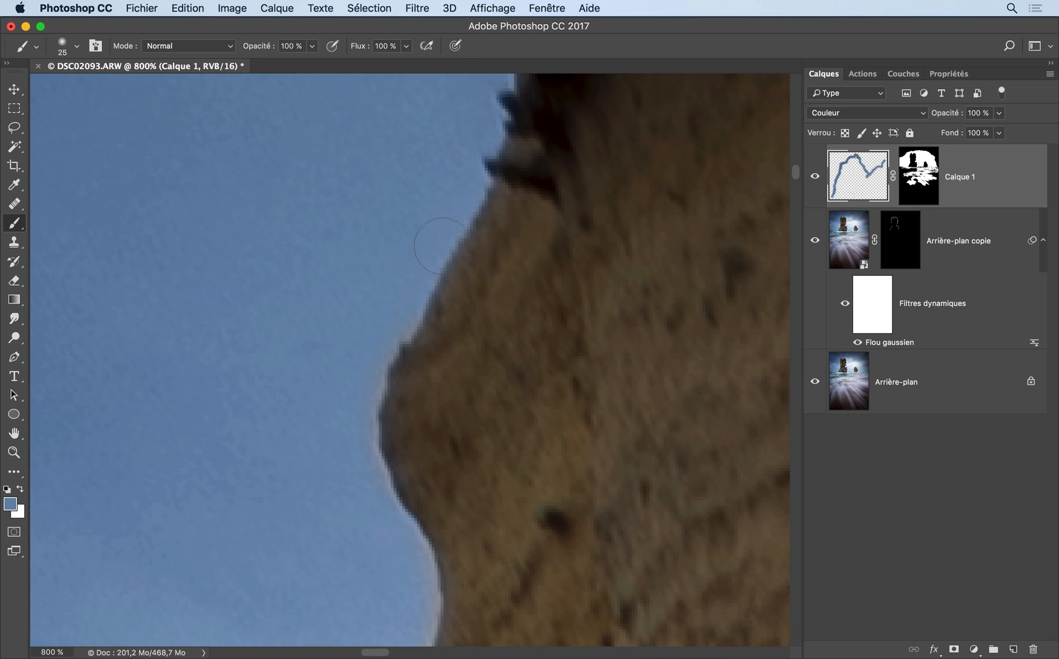
Paint the sky blue around the rounded bulge and along the wavy outer edge of the rock beneath it
{"action": "mouse_move", "coordinate": [411, 442]}
{"action": "left_mouse_down"}
{"action": "mouse_move", "coordinate": [432, 407]}
{"action": "mouse_move", "coordinate": [457, 213]}
{"action": "left_mouse_up"}
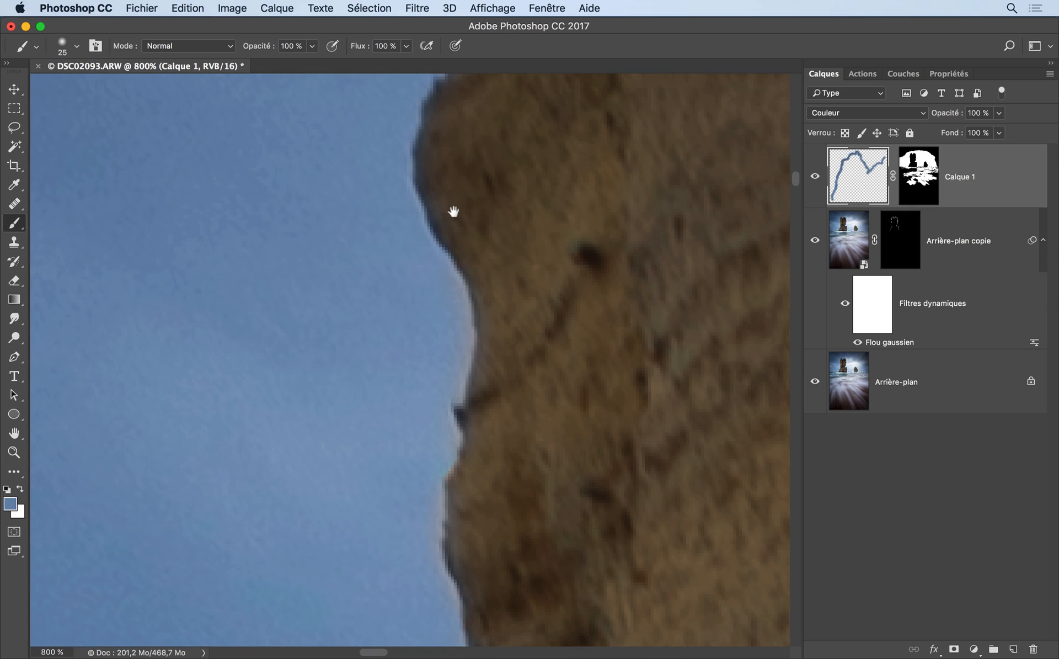
{"action": "mouse_move", "coordinate": [441, 290]}
{"action": "left_mouse_down"}
{"action": "mouse_move", "coordinate": [453, 295]}
{"action": "mouse_move", "coordinate": [451, 341]}
{"action": "mouse_move", "coordinate": [428, 472]}
{"action": "left_mouse_up"}
{"action": "left_click_drag", "start_coordinate": [480, 388], "coordinate": [475, 177]}
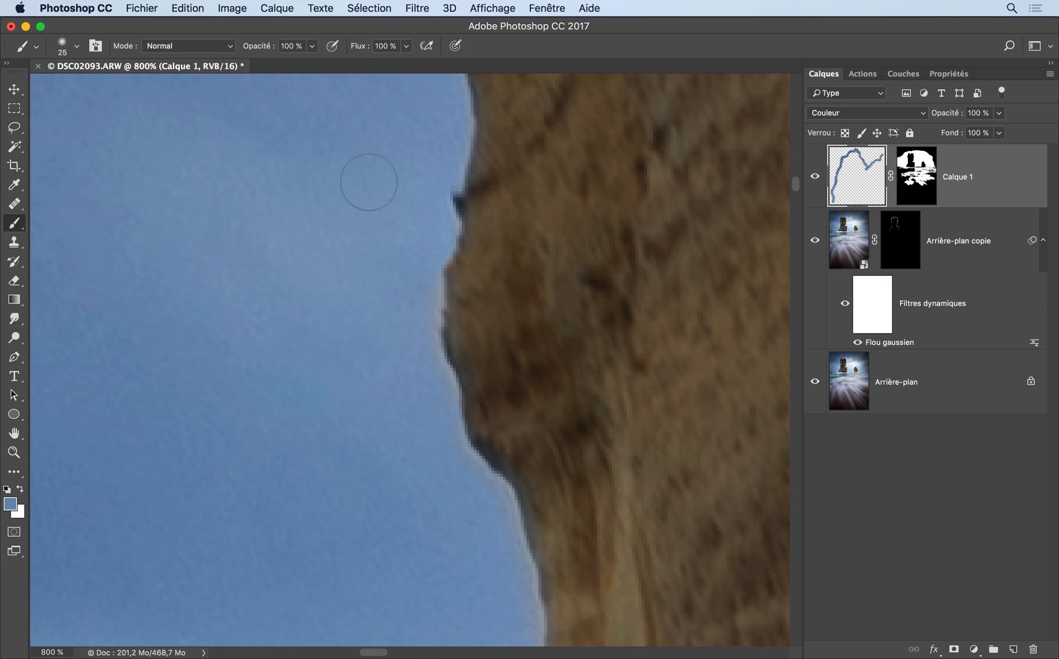
{"action": "mouse_move", "coordinate": [437, 238]}
{"action": "left_mouse_down"}
{"action": "mouse_move", "coordinate": [406, 315]}
{"action": "mouse_move", "coordinate": [438, 425]}
{"action": "mouse_move", "coordinate": [422, 372]}
{"action": "left_mouse_up"}
{"action": "left_click_drag", "start_coordinate": [486, 452], "coordinate": [464, 198]}
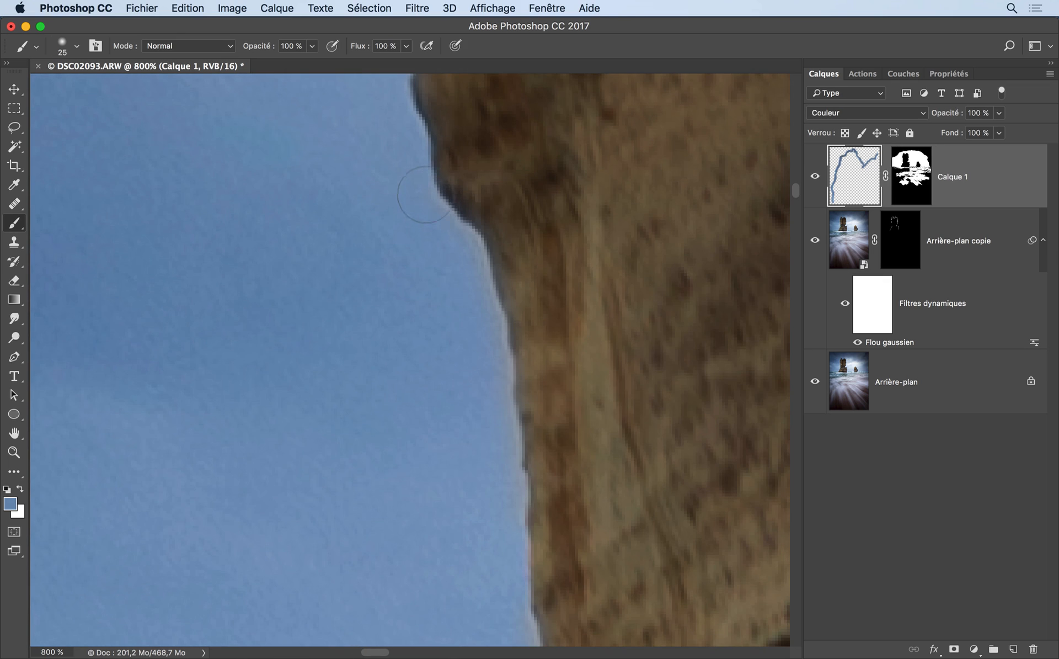
{"action": "left_click_drag", "start_coordinate": [478, 313], "coordinate": [486, 373]}
Resample the neighbouring sky blues and paint them along the near-vertical stretch of the rock's outer edge
{"action": "left_click", "coordinate": [440, 368], "text": "alt"}
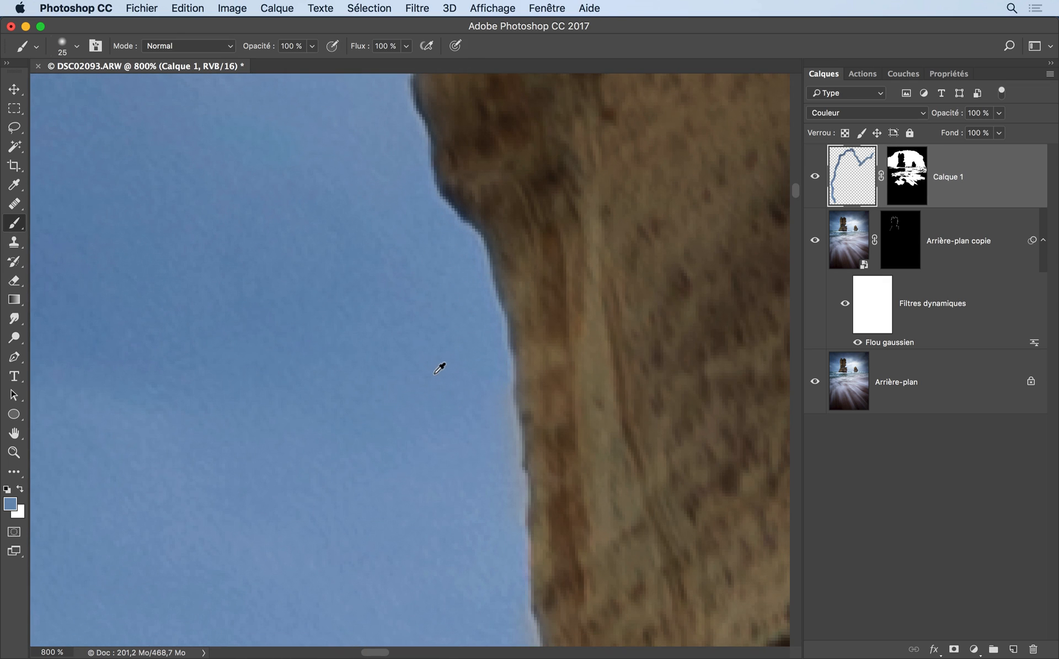
{"action": "mouse_move", "coordinate": [487, 418]}
{"action": "left_mouse_down"}
{"action": "mouse_move", "coordinate": [488, 355]}
{"action": "mouse_move", "coordinate": [503, 489]}
{"action": "left_mouse_up"}
{"action": "left_click_drag", "start_coordinate": [554, 345], "coordinate": [530, 142]}
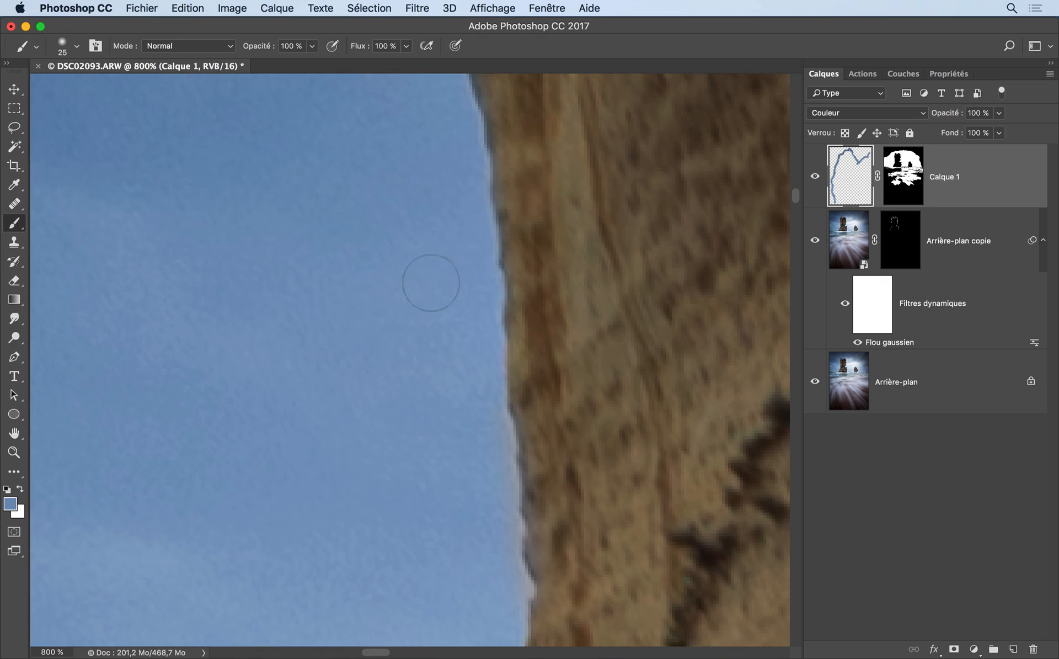
{"action": "left_click", "coordinate": [391, 293], "text": "alt"}
{"action": "mouse_move", "coordinate": [482, 255]}
{"action": "left_mouse_down"}
{"action": "mouse_move", "coordinate": [499, 506]}
{"action": "mouse_move", "coordinate": [537, 213]}
{"action": "mouse_move", "coordinate": [501, 374]}
{"action": "left_mouse_up"}
{"action": "left_click", "coordinate": [395, 227], "text": "alt"}
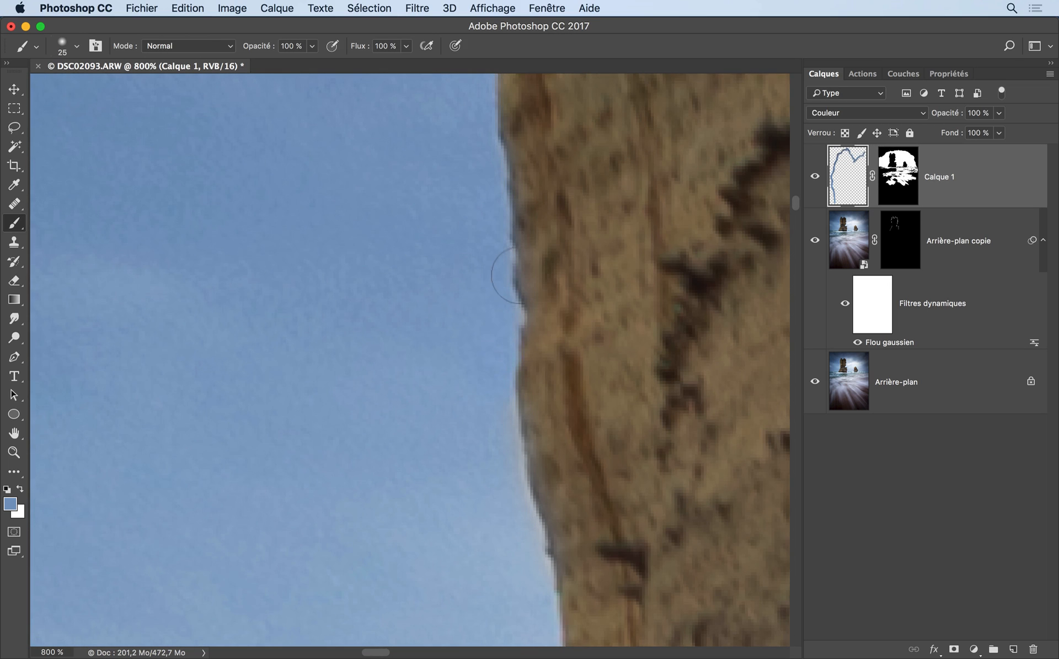
{"action": "mouse_move", "coordinate": [513, 259]}
{"action": "left_mouse_down"}
{"action": "mouse_move", "coordinate": [498, 373]}
{"action": "mouse_move", "coordinate": [504, 461]}
{"action": "mouse_move", "coordinate": [536, 529]}
{"action": "left_mouse_up"}
Sample the lighter sky blue lower down and paint it along the outer edge to the pointed dark spur
{"action": "left_click", "coordinate": [401, 318], "text": "alt"}
{"action": "left_click", "coordinate": [398, 422], "text": "alt"}
{"action": "left_click_drag", "start_coordinate": [543, 475], "coordinate": [522, 166]}
{"action": "left_click", "coordinate": [381, 275], "text": "alt"}
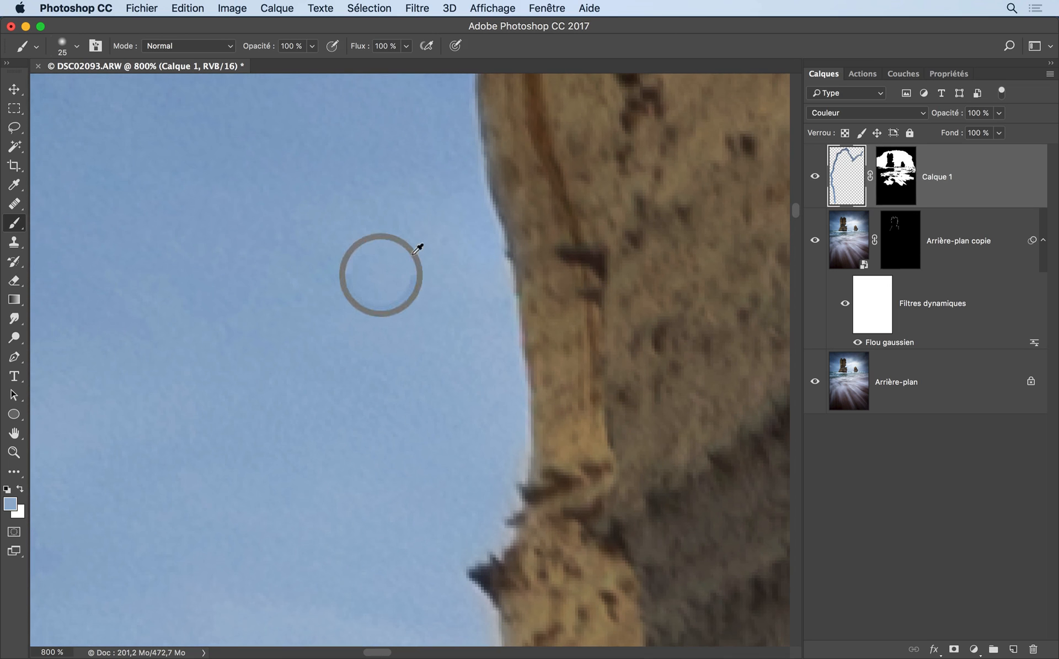
{"action": "mouse_move", "coordinate": [507, 295]}
{"action": "left_mouse_down"}
{"action": "mouse_move", "coordinate": [512, 481]}
{"action": "mouse_move", "coordinate": [527, 265]}
{"action": "left_mouse_up"}
{"action": "left_click", "coordinate": [413, 290], "text": "alt"}
{"action": "mouse_move", "coordinate": [481, 415]}
{"action": "left_mouse_down"}
{"action": "mouse_move", "coordinate": [459, 213]}
{"action": "mouse_move", "coordinate": [487, 399]}
{"action": "left_mouse_up"}
{"action": "left_click_drag", "start_coordinate": [498, 401], "coordinate": [450, 178]}
Paint resampled light blue around the deep recess and the stepped dark ledges on the rock's outer edge
{"action": "left_click", "coordinate": [396, 189], "text": "alt"}
{"action": "left_click_drag", "start_coordinate": [440, 281], "coordinate": [436, 348]}
{"action": "mouse_move", "coordinate": [437, 376]}
{"action": "left_mouse_down"}
{"action": "mouse_move", "coordinate": [446, 197]}
{"action": "mouse_move", "coordinate": [464, 279]}
{"action": "mouse_move", "coordinate": [550, 470]}
{"action": "left_mouse_up"}
{"action": "left_click", "coordinate": [420, 357], "text": "alt"}
{"action": "left_click_drag", "start_coordinate": [617, 307], "coordinate": [613, 172]}
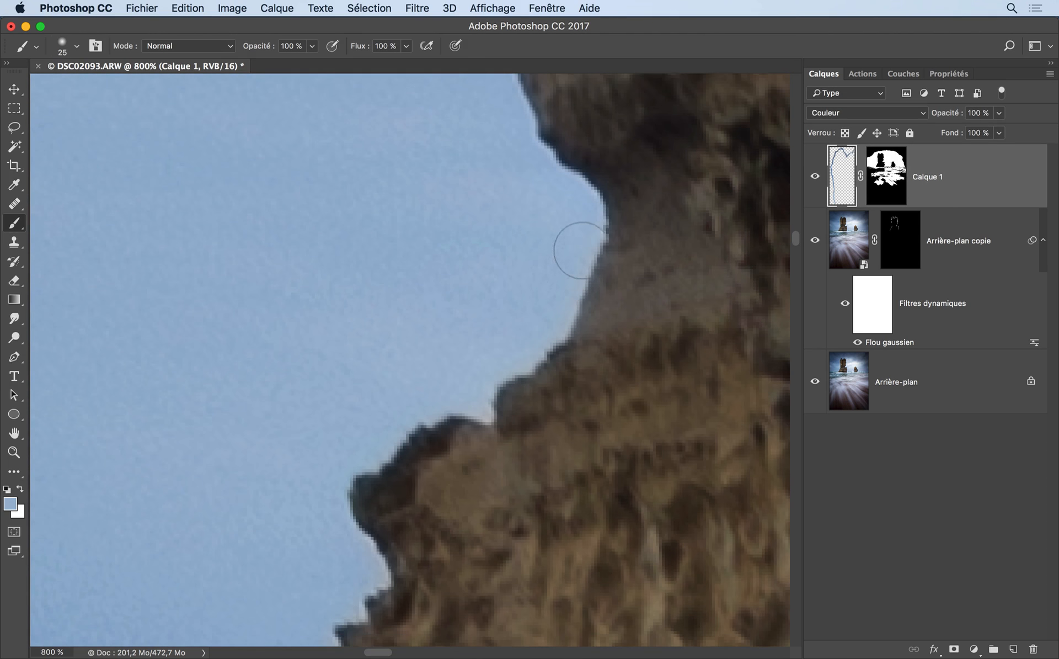
{"action": "left_click_drag", "start_coordinate": [585, 246], "coordinate": [525, 336]}
{"action": "left_click_drag", "start_coordinate": [432, 348], "coordinate": [464, 313]}
{"action": "left_click_drag", "start_coordinate": [413, 402], "coordinate": [492, 196]}
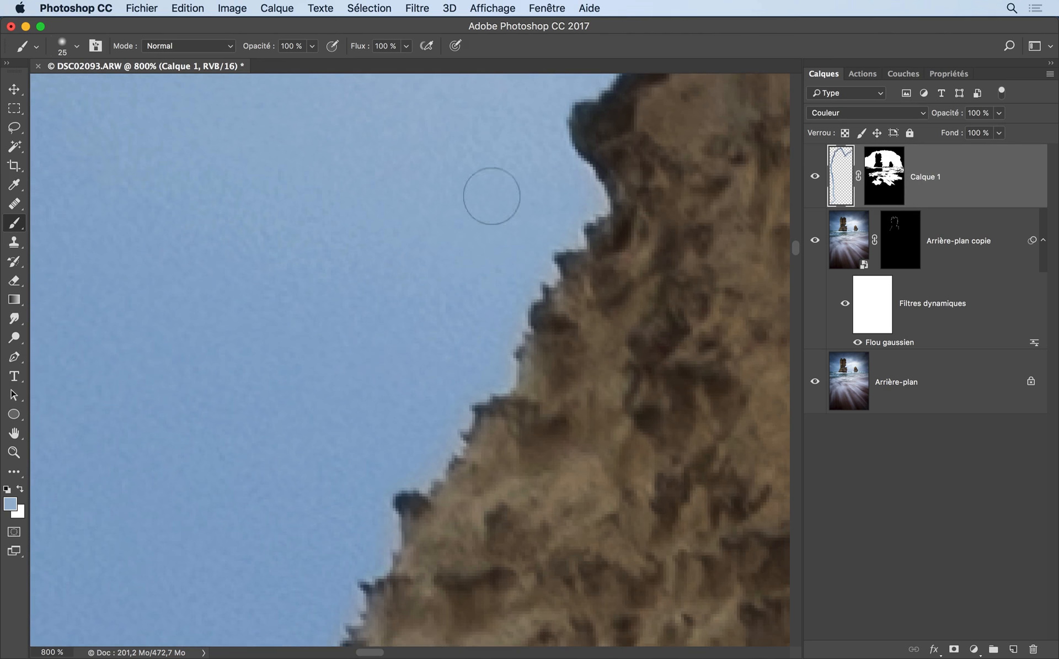
Paint resampled sky blue along the jagged slope of small dark outcrops below the stepped ledges
{"action": "mouse_move", "coordinate": [565, 161]}
{"action": "left_mouse_down"}
{"action": "mouse_move", "coordinate": [542, 262]}
{"action": "mouse_move", "coordinate": [503, 317]}
{"action": "left_mouse_up"}
{"action": "left_click", "coordinate": [417, 282], "text": "alt"}
{"action": "left_click_drag", "start_coordinate": [490, 368], "coordinate": [465, 401]}
{"action": "mouse_move", "coordinate": [480, 334]}
{"action": "left_mouse_down"}
{"action": "mouse_move", "coordinate": [511, 229]}
{"action": "mouse_move", "coordinate": [446, 309]}
{"action": "left_mouse_up"}
{"action": "left_click", "coordinate": [340, 397], "text": "alt"}
Paint the sampled blue down the rest of the outer slope to the rock's rounded base above the sea horizon
{"action": "left_click_drag", "start_coordinate": [378, 485], "coordinate": [431, 338]}
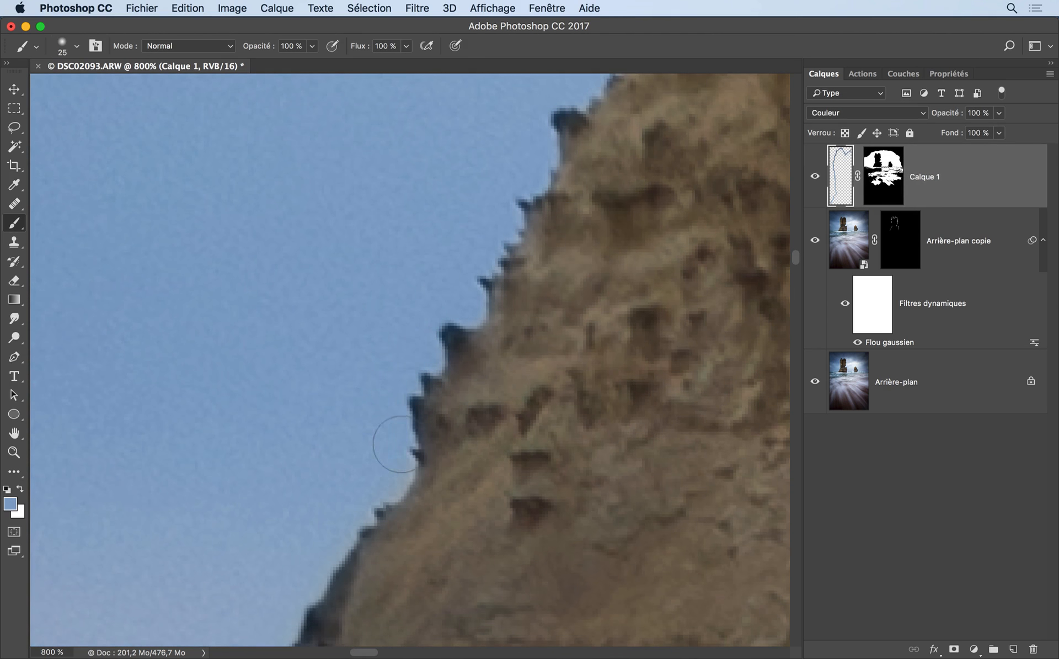
{"action": "left_click_drag", "start_coordinate": [390, 438], "coordinate": [481, 217]}
{"action": "left_click_drag", "start_coordinate": [456, 312], "coordinate": [458, 304]}
{"action": "scroll", "coordinate": [458, 304], "scroll_direction": "down", "scroll_amount": 3}
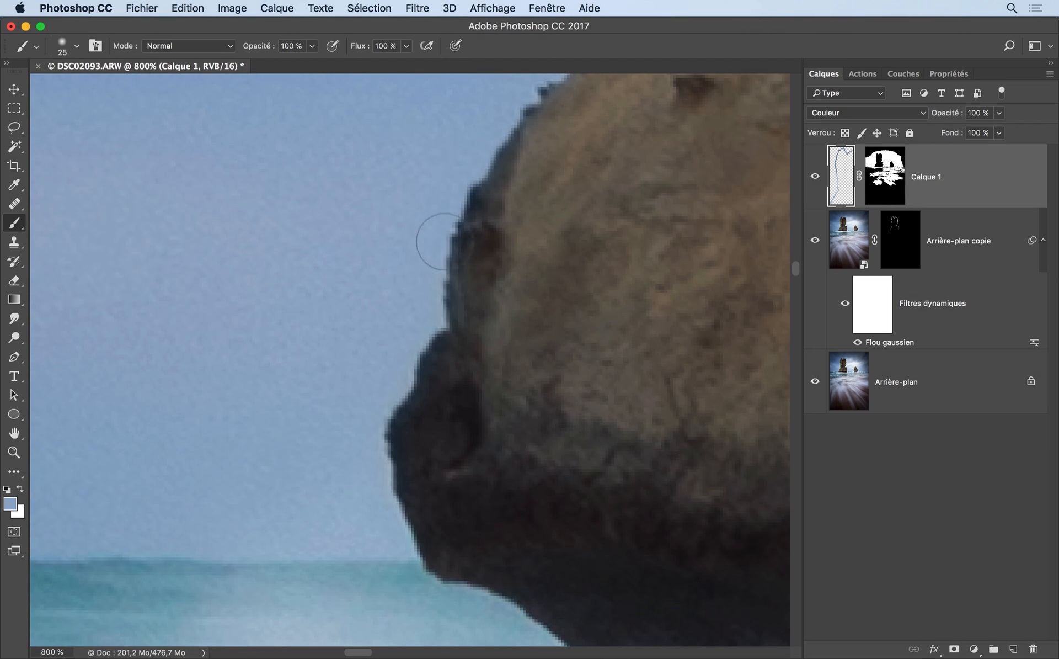
Sample the pale sky blue on the rock's opposite side and paint it up the jagged lower edge
{"action": "scroll", "coordinate": [525, 324], "scroll_direction": "up", "scroll_amount": 3}
{"action": "left_click_drag", "start_coordinate": [628, 314], "coordinate": [551, 338]}
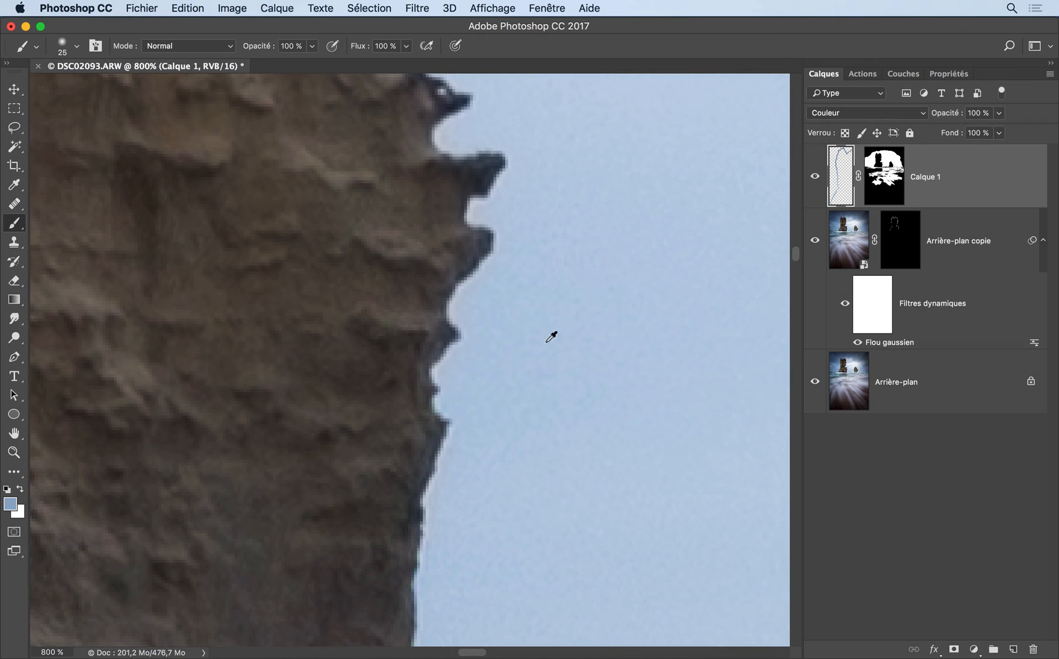
{"action": "left_click_drag", "start_coordinate": [568, 208], "coordinate": [449, 438]}
{"action": "left_click_drag", "start_coordinate": [481, 272], "coordinate": [472, 439]}
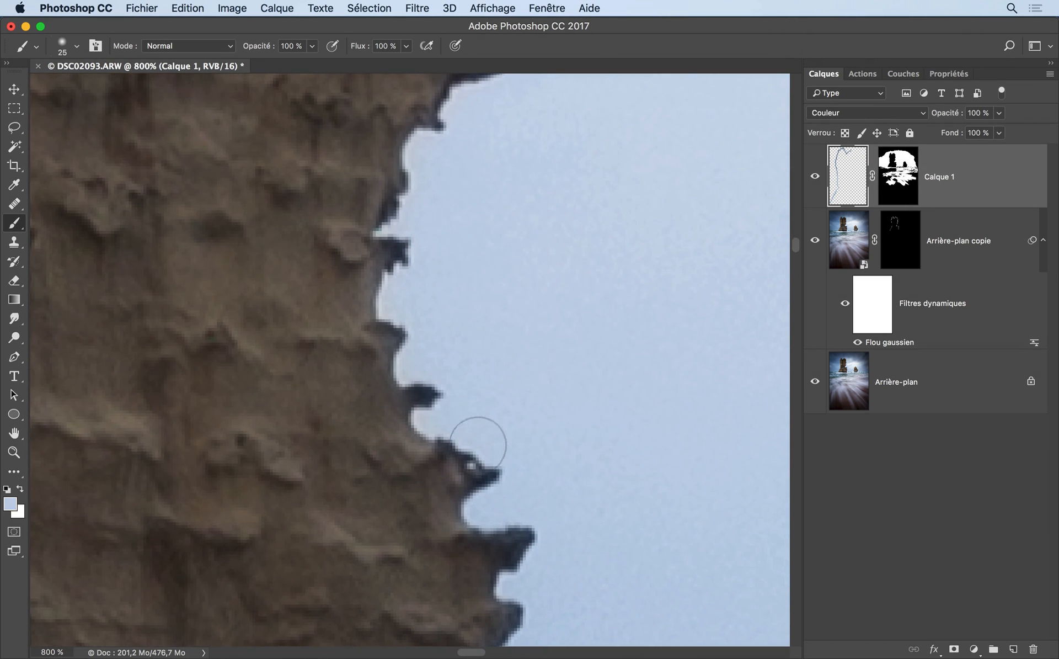
{"action": "mouse_move", "coordinate": [409, 241]}
{"action": "left_mouse_down"}
{"action": "mouse_move", "coordinate": [435, 394]}
{"action": "mouse_move", "coordinate": [535, 365]}
{"action": "mouse_move", "coordinate": [545, 348]}
{"action": "left_mouse_up"}
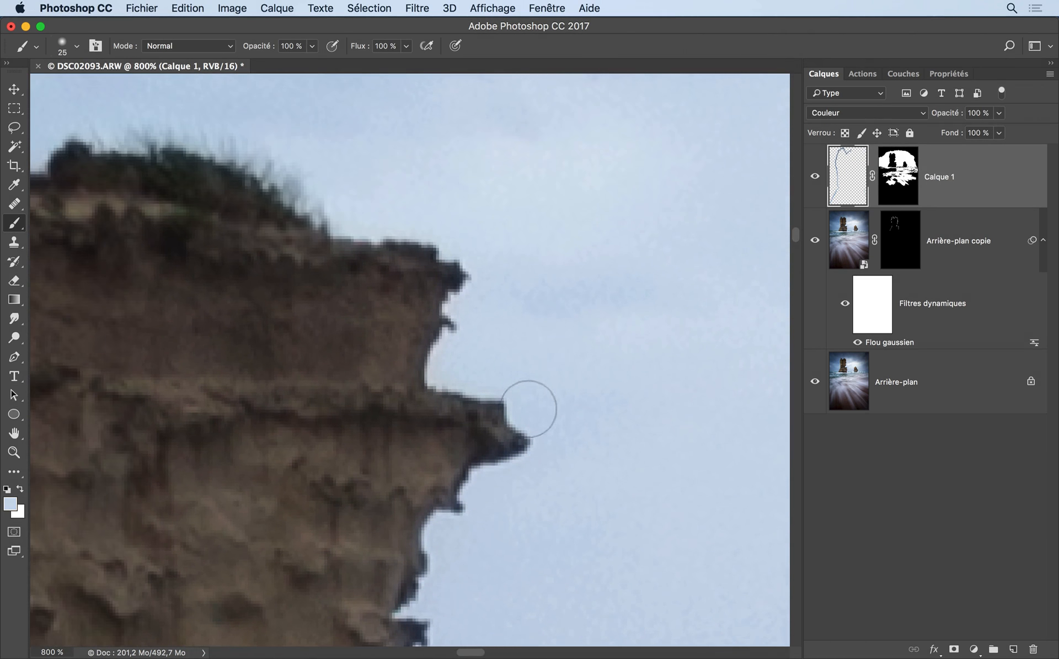
Paint pale sky blue along the grassy ledge and up the curved hollow to the overhang above it
{"action": "left_click_drag", "start_coordinate": [523, 251], "coordinate": [652, 291]}
{"action": "left_click_drag", "start_coordinate": [451, 288], "coordinate": [673, 280]}
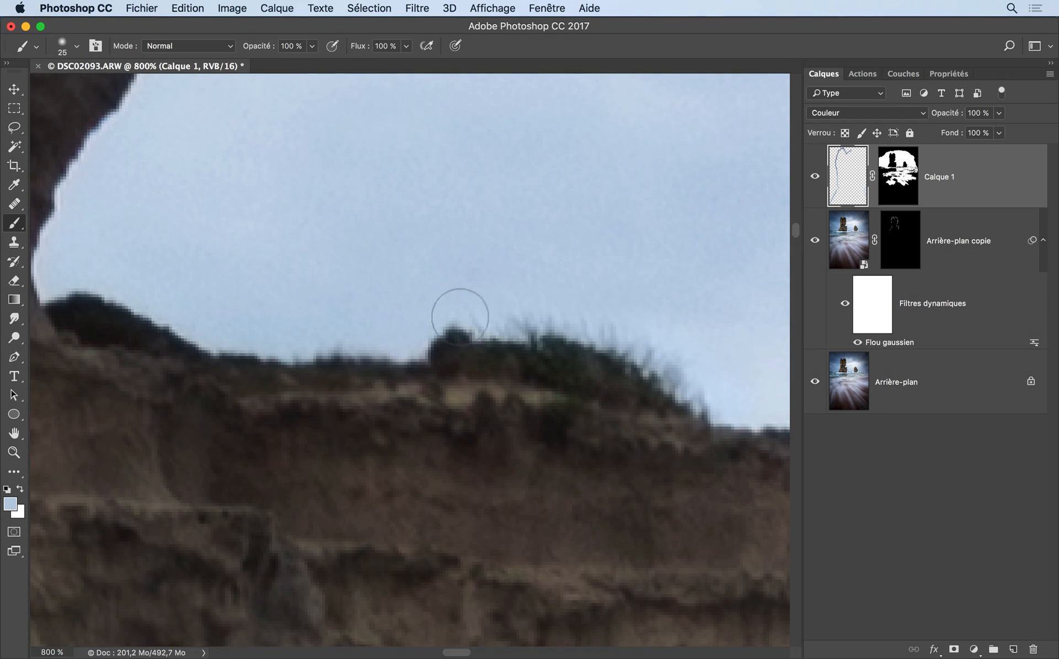
{"action": "left_click_drag", "start_coordinate": [229, 331], "coordinate": [525, 338]}
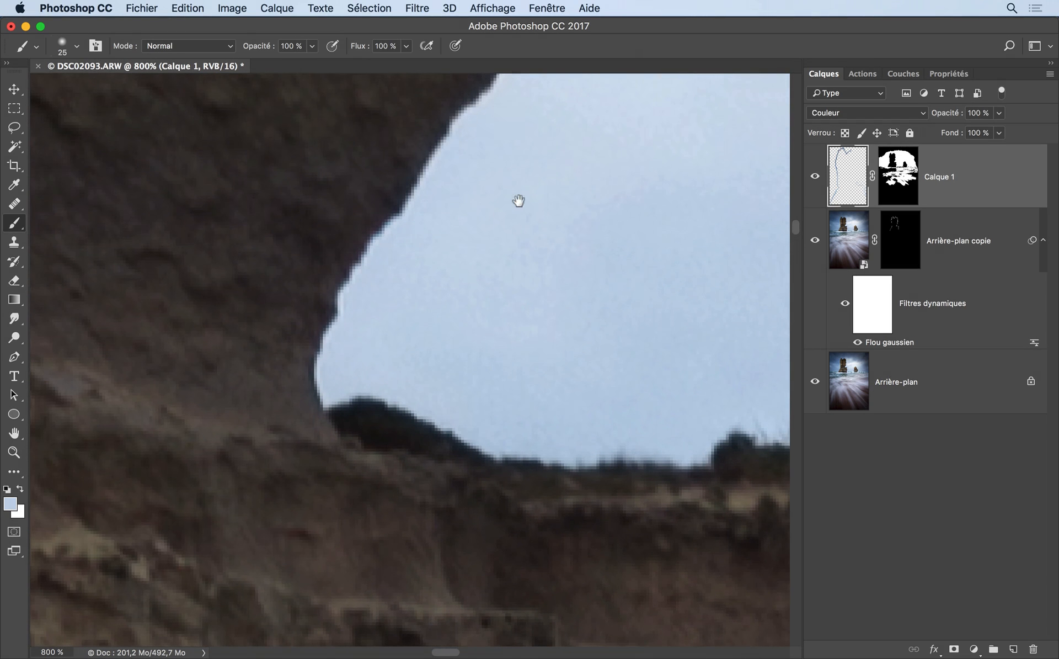
{"action": "left_click_drag", "start_coordinate": [518, 201], "coordinate": [344, 439]}
{"action": "left_click_drag", "start_coordinate": [470, 270], "coordinate": [376, 442]}
{"action": "left_click_drag", "start_coordinate": [498, 178], "coordinate": [407, 483]}
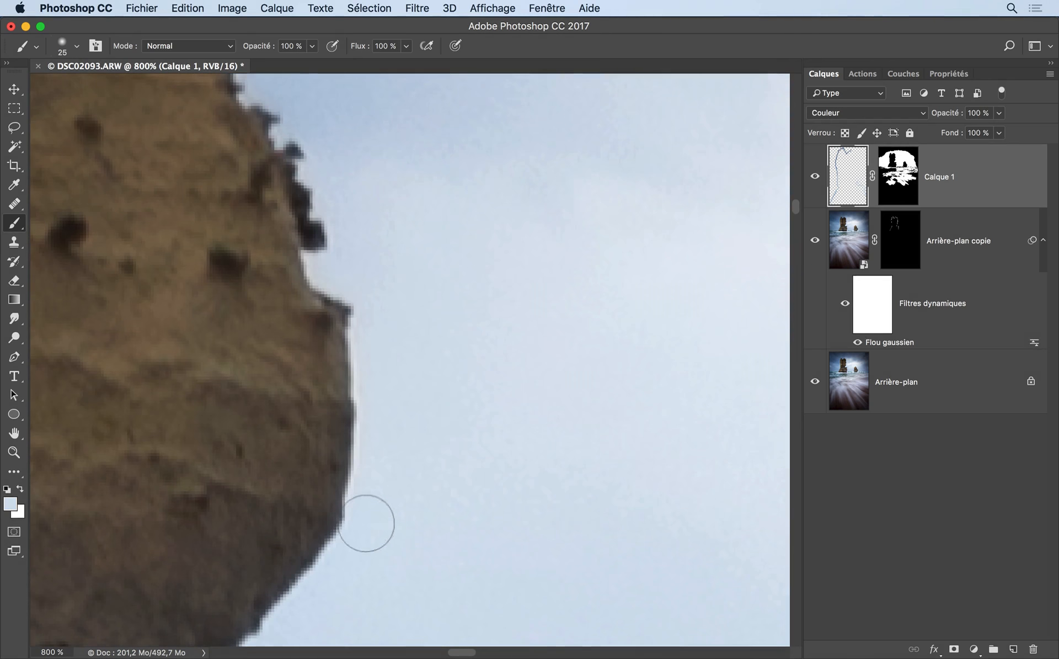
Paint resampled pale blues around the rounded overhang and the dark tufts above it on the right peak's side
{"action": "left_click_drag", "start_coordinate": [421, 299], "coordinate": [389, 417]}
{"action": "left_click", "coordinate": [445, 385], "text": "alt"}
{"action": "left_click", "coordinate": [400, 312], "text": "alt"}
{"action": "left_click_drag", "start_coordinate": [384, 176], "coordinate": [398, 421]}
{"action": "left_click_drag", "start_coordinate": [300, 469], "coordinate": [403, 201]}
{"action": "left_click_drag", "start_coordinate": [532, 165], "coordinate": [439, 417]}
{"action": "left_click", "coordinate": [439, 414], "text": "alt"}
{"action": "left_click_drag", "start_coordinate": [407, 359], "coordinate": [414, 317]}
{"action": "left_click_drag", "start_coordinate": [500, 260], "coordinate": [473, 451]}
{"action": "left_click", "coordinate": [454, 433], "text": "alt"}
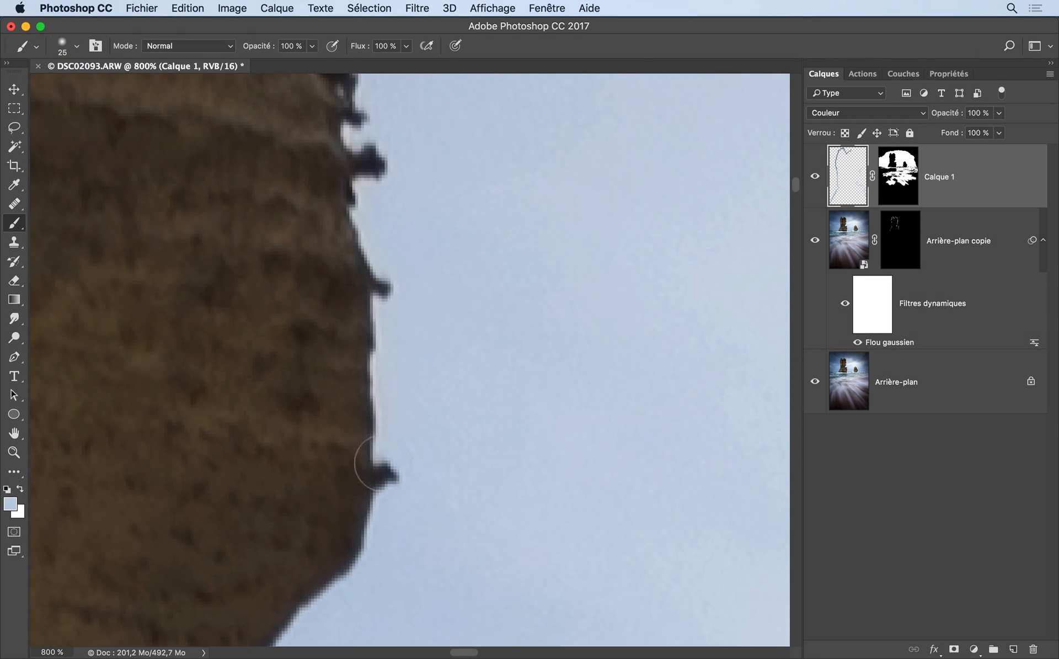
Paint sky blue along the right peak's vertical edge with its small protruding spurs, resampling the colour near the dark tufts
{"action": "left_click_drag", "start_coordinate": [383, 464], "coordinate": [389, 326]}
{"action": "left_click_drag", "start_coordinate": [455, 246], "coordinate": [492, 478]}
{"action": "left_click_drag", "start_coordinate": [431, 515], "coordinate": [429, 238]}
{"action": "left_click_drag", "start_coordinate": [494, 212], "coordinate": [585, 417]}
{"action": "left_click", "coordinate": [496, 349], "text": "alt"}
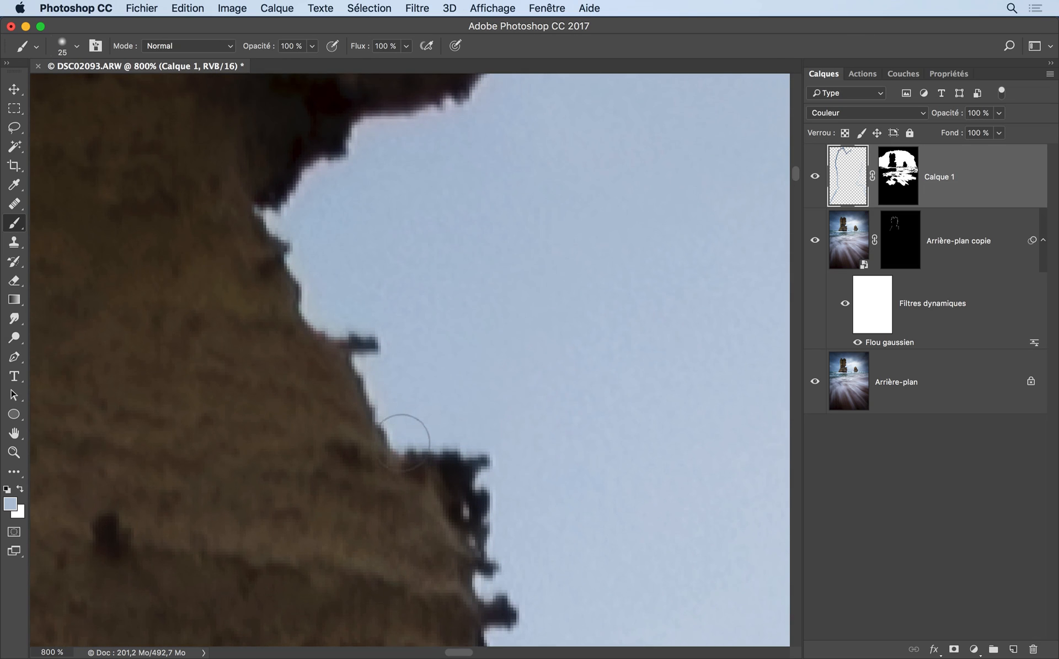
Paint resampled sky blue around the notch under the dark overhang and up to the right peak's shoulder
{"action": "left_click_drag", "start_coordinate": [407, 434], "coordinate": [315, 225]}
{"action": "left_click_drag", "start_coordinate": [437, 225], "coordinate": [357, 415]}
{"action": "left_click", "coordinate": [367, 385], "text": "alt"}
{"action": "left_click_drag", "start_coordinate": [281, 327], "coordinate": [426, 261]}
{"action": "left_click_drag", "start_coordinate": [479, 244], "coordinate": [483, 479]}
{"action": "left_click_drag", "start_coordinate": [435, 500], "coordinate": [381, 276]}
{"action": "left_click_drag", "start_coordinate": [410, 209], "coordinate": [502, 464]}
{"action": "mouse_move", "coordinate": [419, 472]}
{"action": "left_mouse_down"}
{"action": "mouse_move", "coordinate": [353, 352]}
{"action": "mouse_move", "coordinate": [513, 428]}
{"action": "left_mouse_up"}
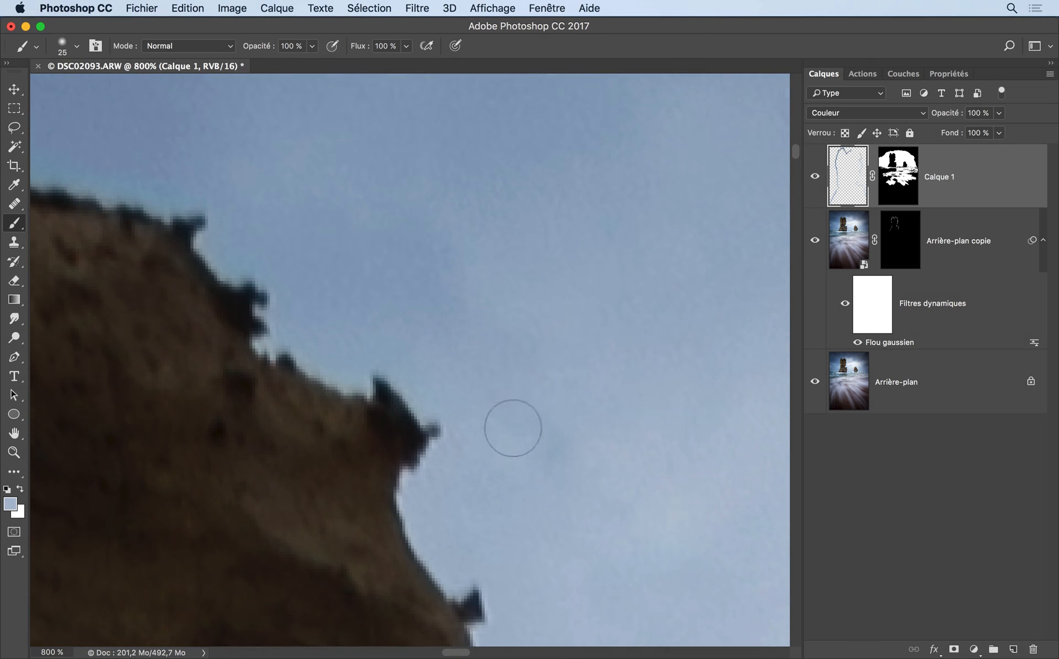
Paint the deeper sky blue along the right peak's sloping ridge, from the jagged shoulder up over its summit
{"action": "left_click_drag", "start_coordinate": [343, 355], "coordinate": [638, 371]}
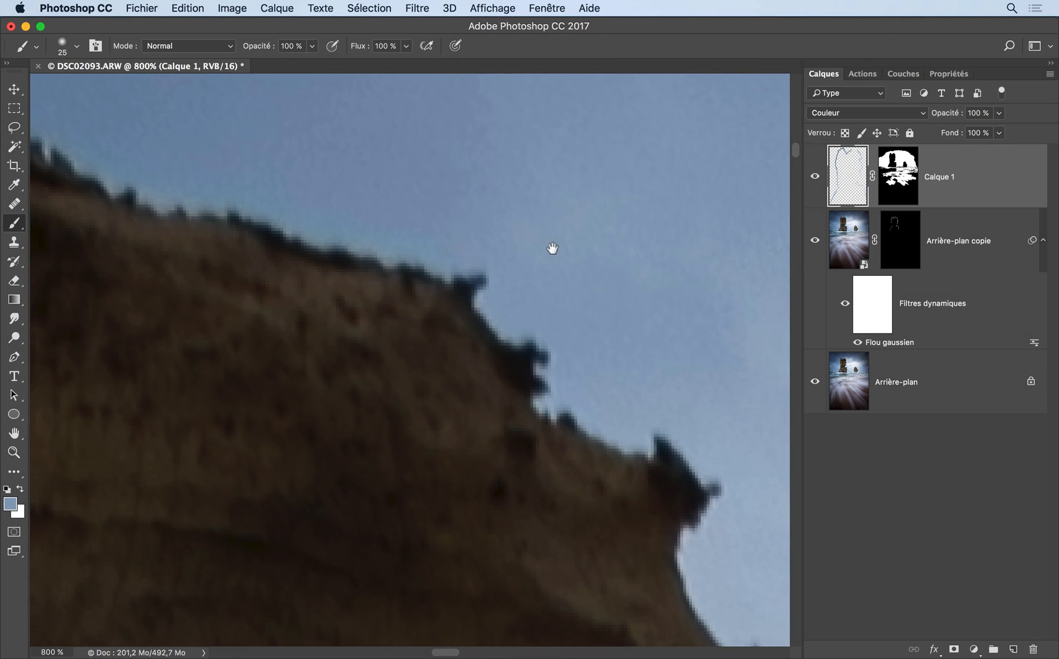
{"action": "left_click_drag", "start_coordinate": [465, 182], "coordinate": [653, 265]}
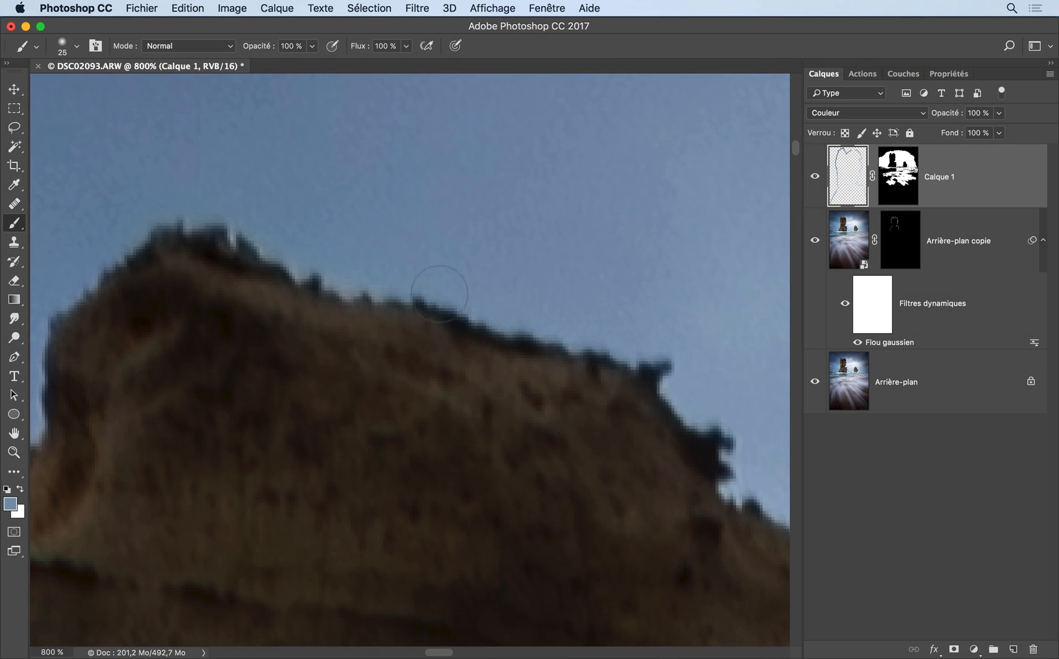
{"action": "left_click_drag", "start_coordinate": [428, 255], "coordinate": [643, 308]}
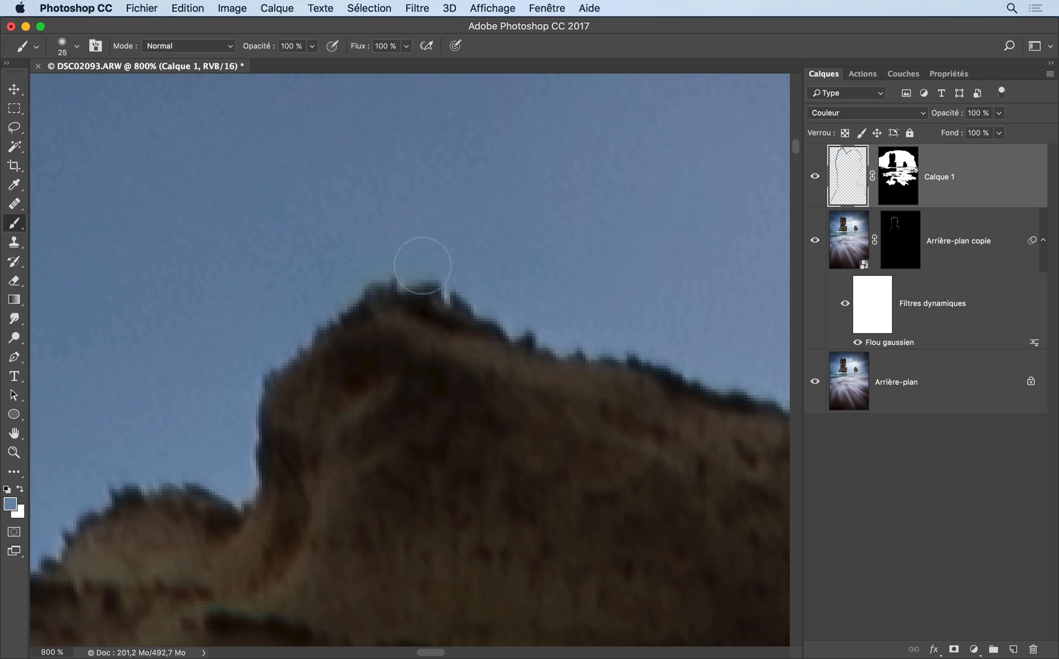
{"action": "mouse_move", "coordinate": [421, 265]}
{"action": "left_mouse_down"}
{"action": "mouse_move", "coordinate": [601, 250]}
{"action": "mouse_move", "coordinate": [635, 220]}
{"action": "left_mouse_up"}
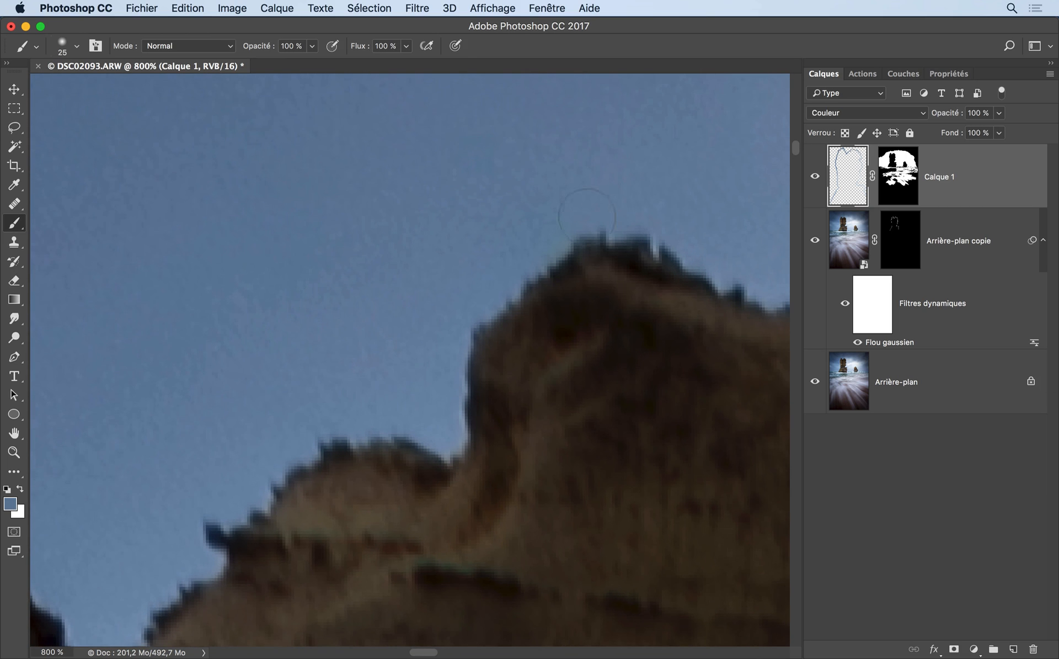
Compare the left peak's edges with Calque 1 hidden and shown, leaving the layer visible
{"action": "mouse_move", "coordinate": [390, 315]}
{"action": "left_mouse_down"}
{"action": "mouse_move", "coordinate": [499, 242]}
{"action": "mouse_move", "coordinate": [486, 250]}
{"action": "mouse_move", "coordinate": [717, 264]}
{"action": "left_mouse_up"}
{"action": "left_click_drag", "start_coordinate": [305, 162], "coordinate": [464, 243]}
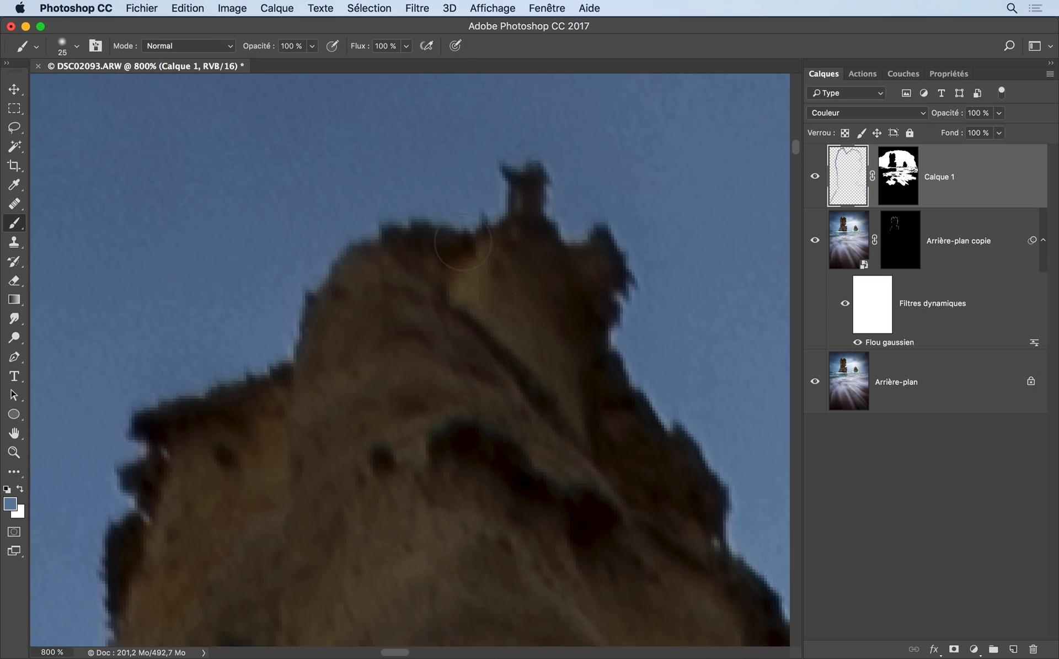
{"action": "left_click", "coordinate": [815, 176]}
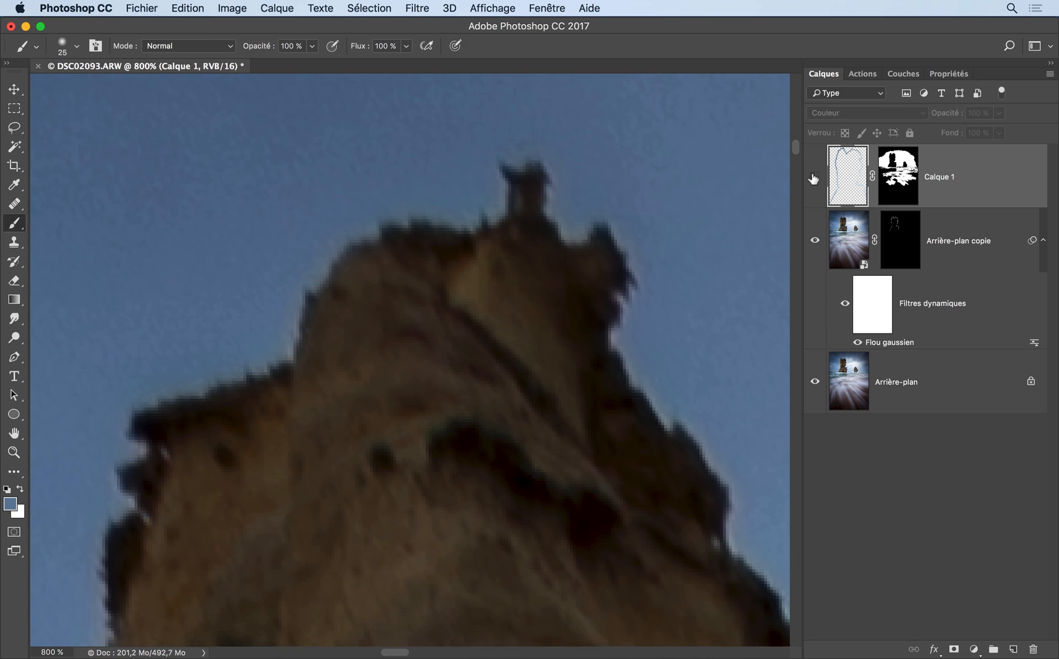
{"action": "left_click", "coordinate": [815, 177]}
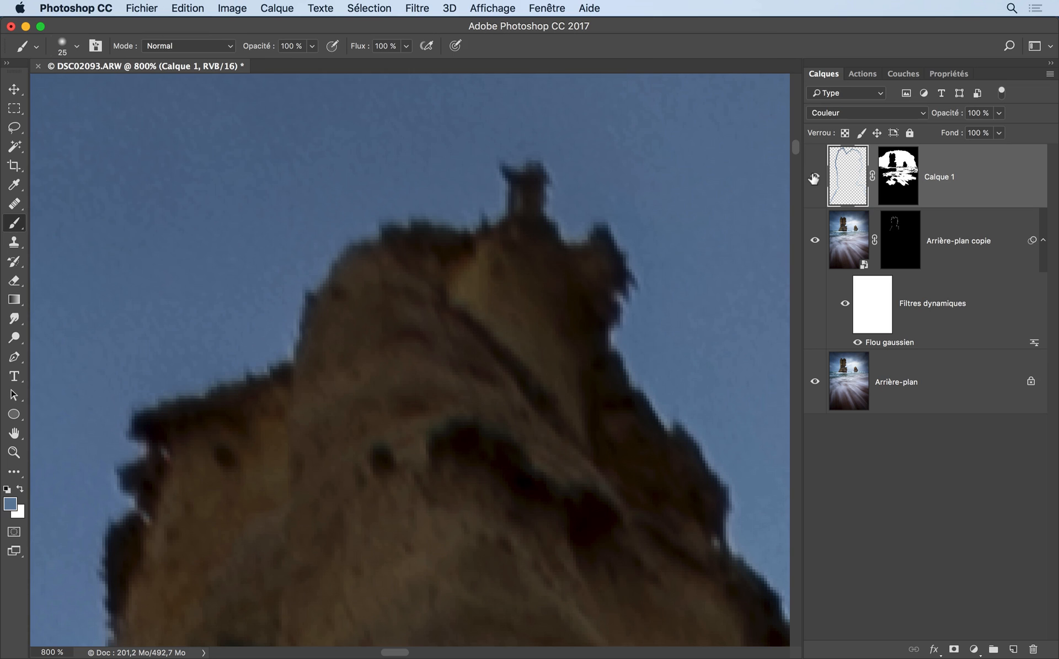
{"action": "left_click", "coordinate": [815, 178]}
{"action": "left_click", "coordinate": [815, 177]}
{"action": "left_click", "coordinate": [815, 178]}
{"action": "left_click", "coordinate": [814, 178]}
Compare the original Arrière-plan alone with the full corrected layer stack, leaving all layers visible
{"action": "left_click", "coordinate": [816, 381], "text": "alt"}
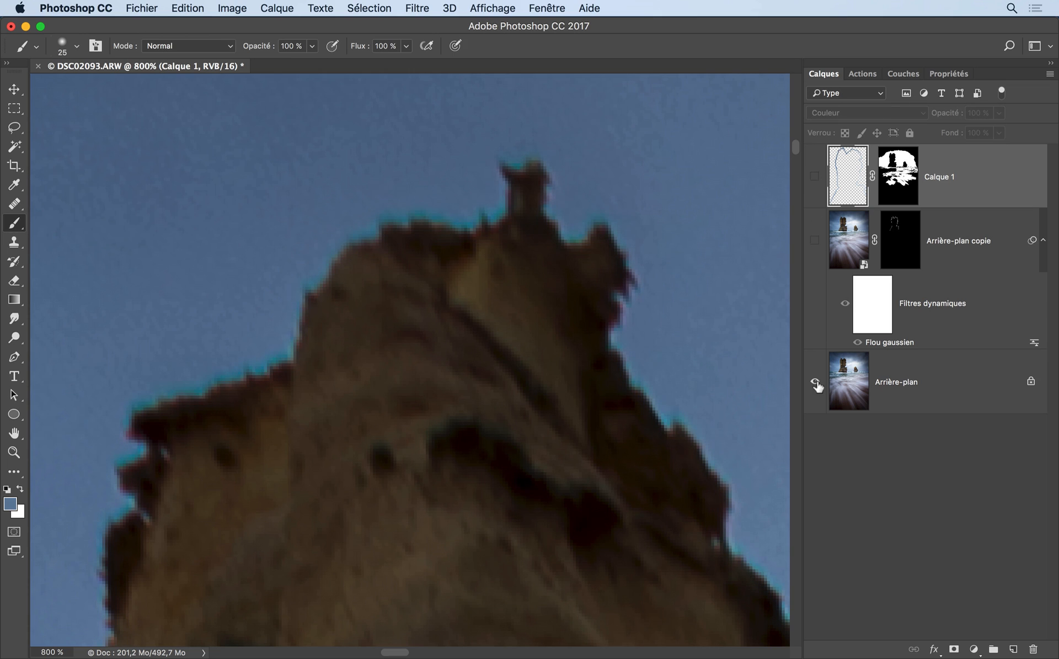
{"action": "left_click", "coordinate": [815, 381], "text": "alt"}
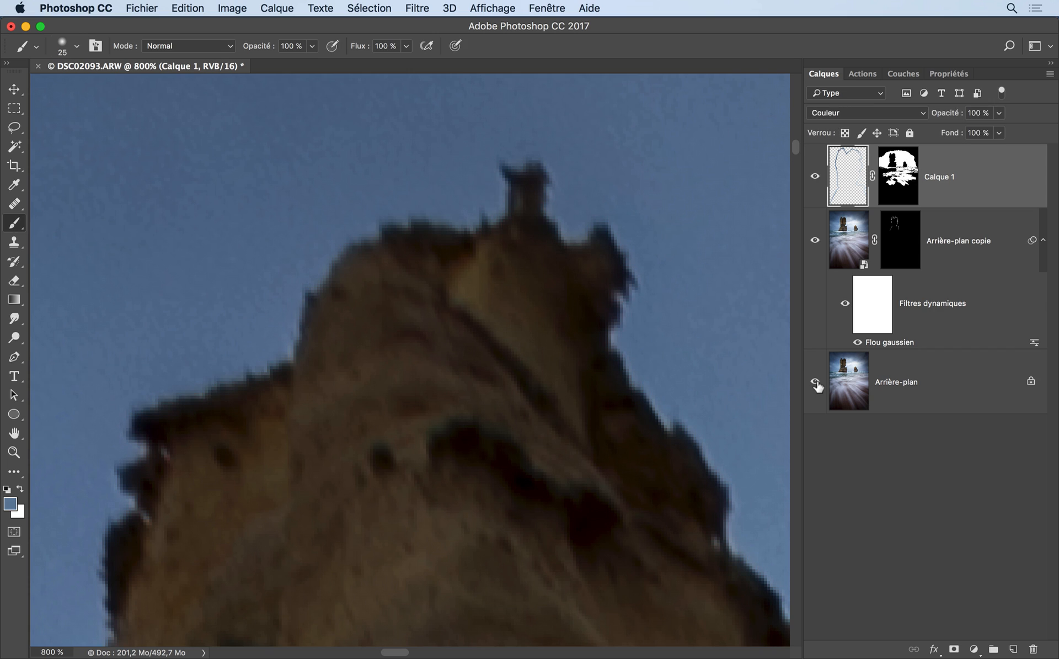
{"action": "left_click", "coordinate": [816, 382], "text": "alt"}
{"action": "left_click", "coordinate": [815, 382], "text": "alt"}
{"action": "left_click", "coordinate": [815, 381], "text": "alt"}
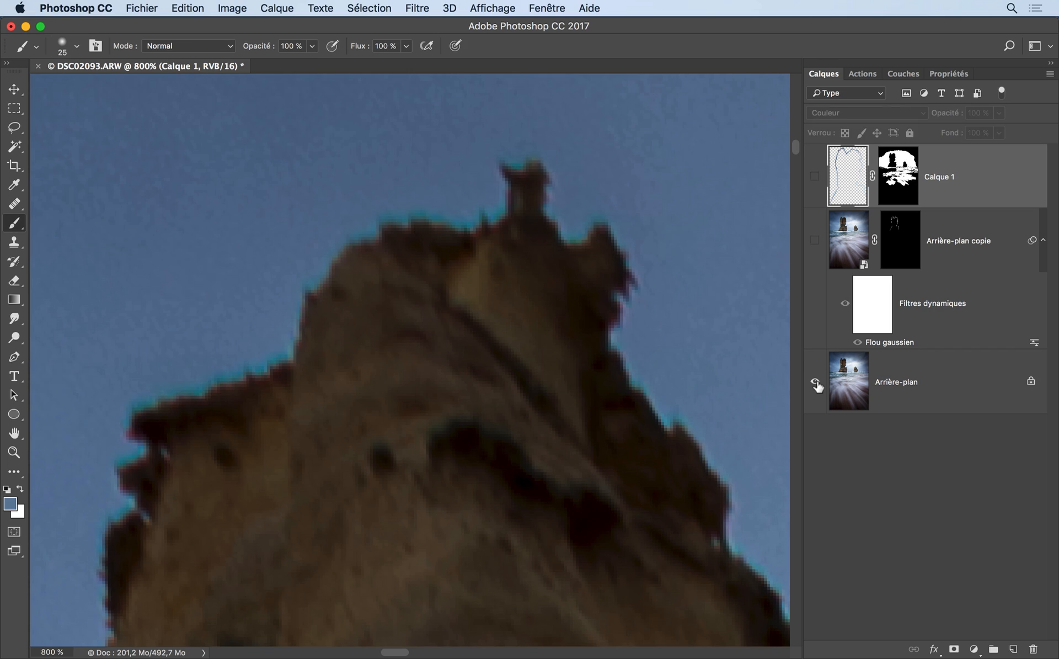
{"action": "left_click", "coordinate": [815, 382], "text": "alt"}
{"action": "left_click", "coordinate": [816, 381], "text": "alt"}
{"action": "left_click", "coordinate": [816, 381], "text": "alt"}
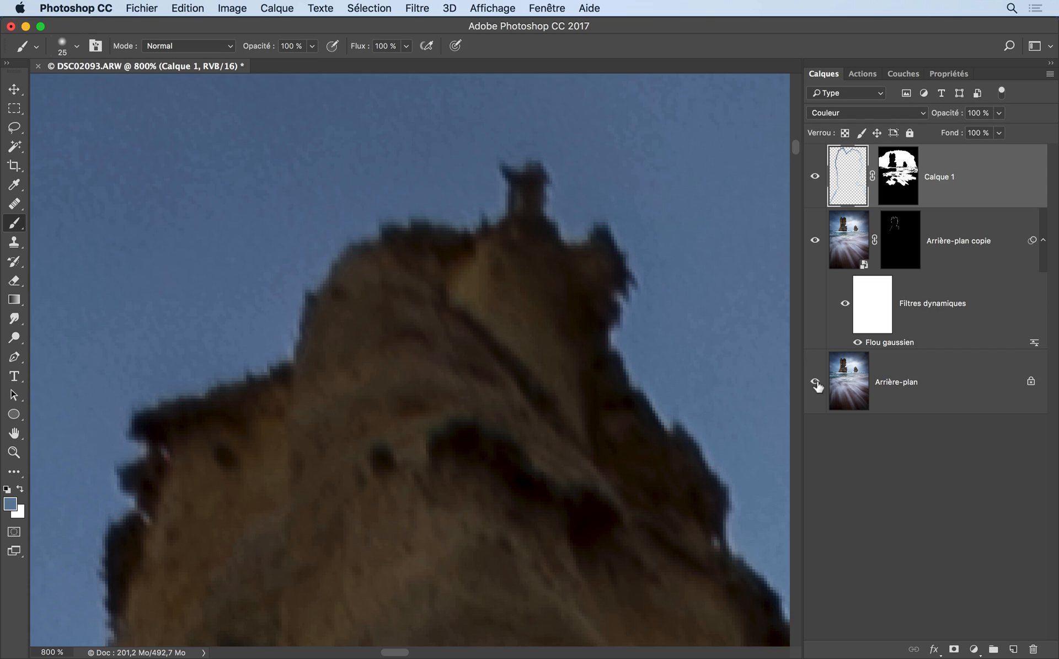
Compare the left peak's edges once more with only Arrière-plan shown, leaving the corrected layers visible
{"action": "left_click", "coordinate": [815, 382], "text": "alt"}
{"action": "left_click", "coordinate": [816, 381], "text": "alt"}
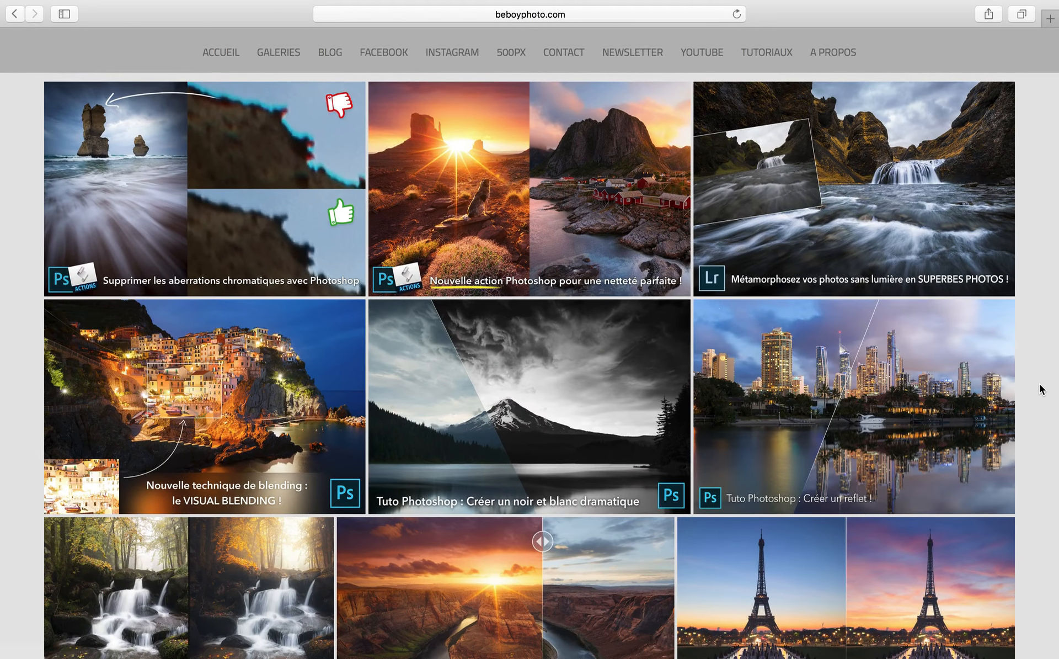
Switch to the beboyphoto.com tutorials in the browser and look through the "Supprimer les aberrations chromatiques avec Photoshop" page
{"action": "left_click", "coordinate": [304, 243]}
{"action": "scroll", "coordinate": [304, 242], "scroll_direction": "down", "scroll_amount": 5}
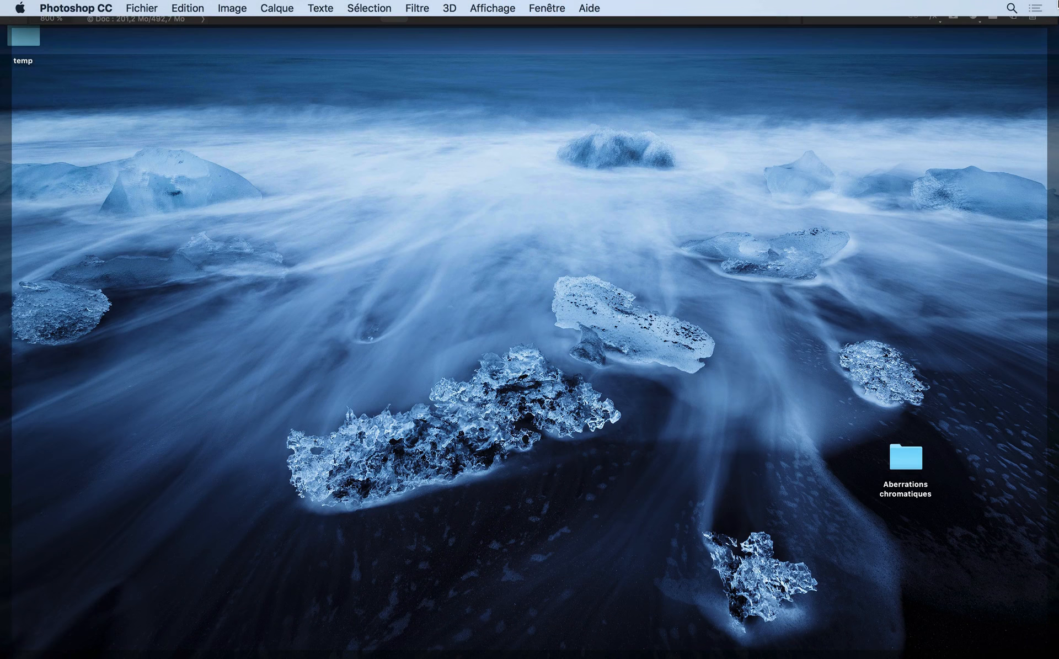
{"action": "double_click", "coordinate": [899, 464]}
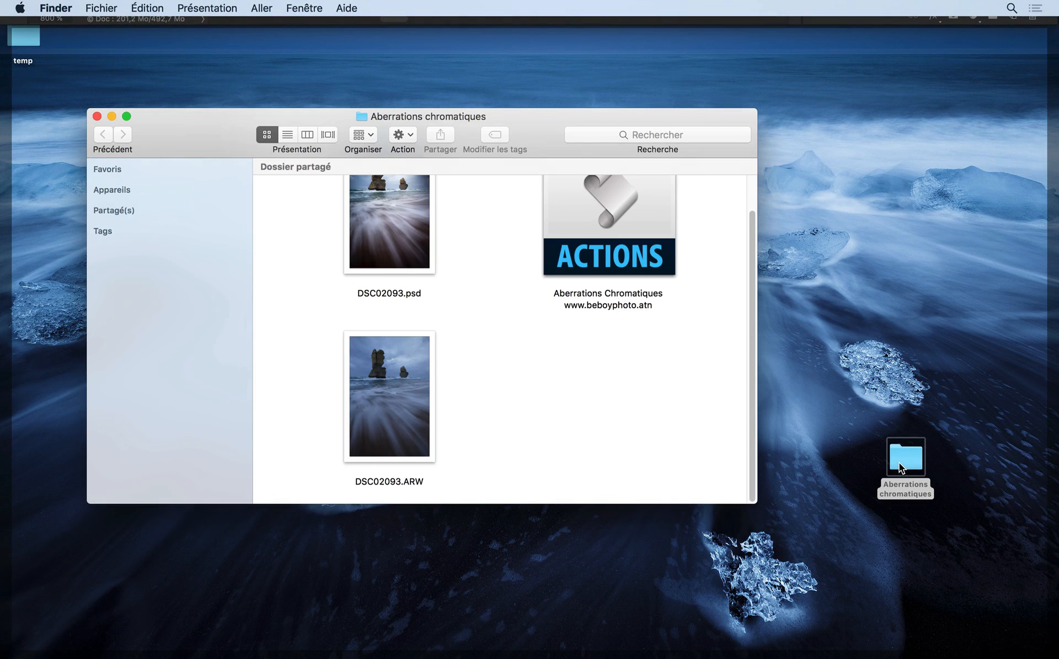
{"action": "scroll", "coordinate": [700, 395], "scroll_direction": "up", "scroll_amount": 3}
{"action": "left_click", "coordinate": [589, 252]}
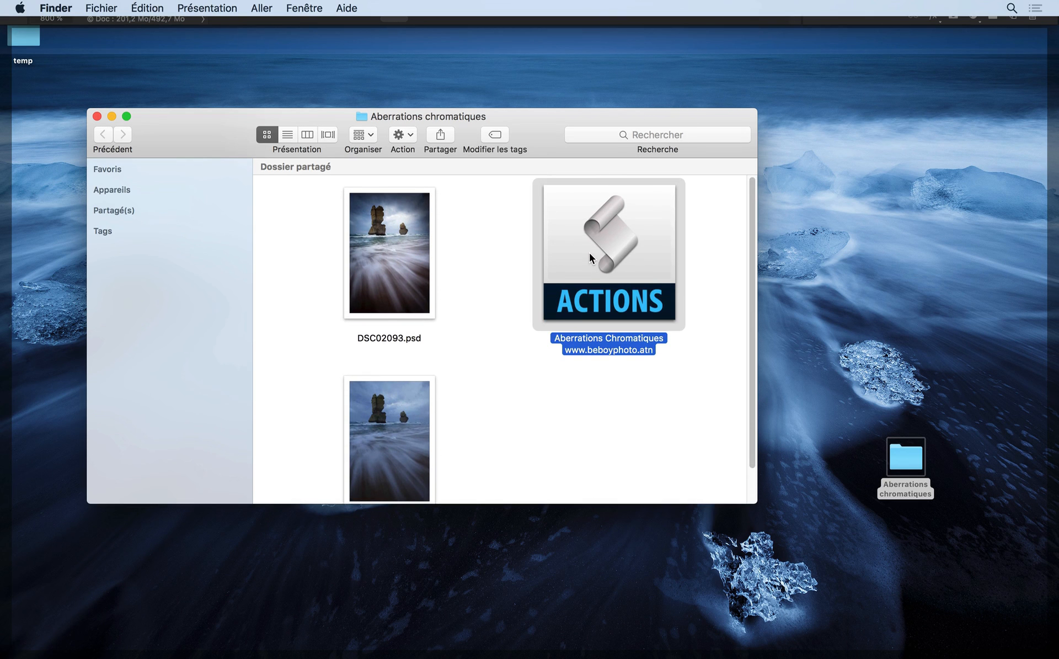
{"action": "left_click", "coordinate": [418, 607]}
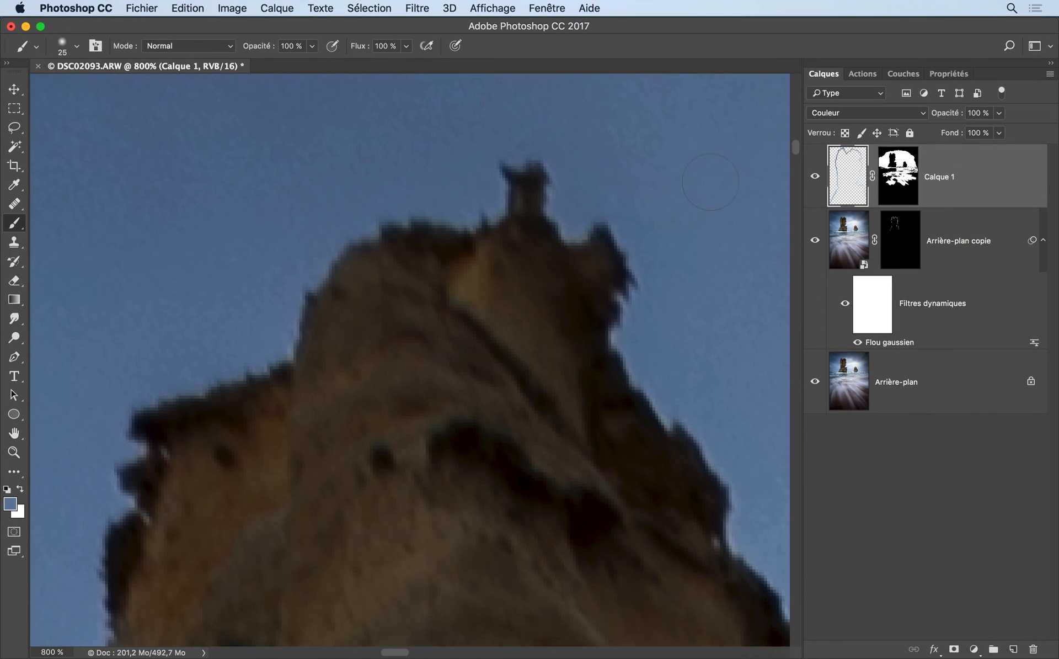
Check that the Aberrations Chromatiques action is loaded and that the actions are shown in Mode Bouton
{"action": "left_click", "coordinate": [853, 73]}
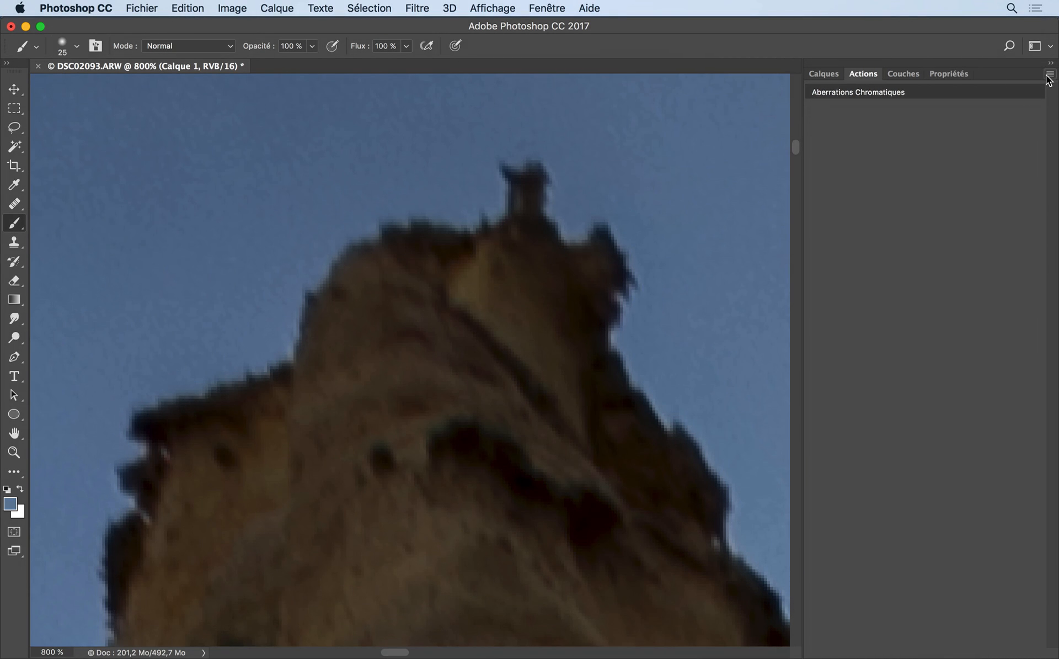
{"action": "left_click", "coordinate": [1049, 74]}
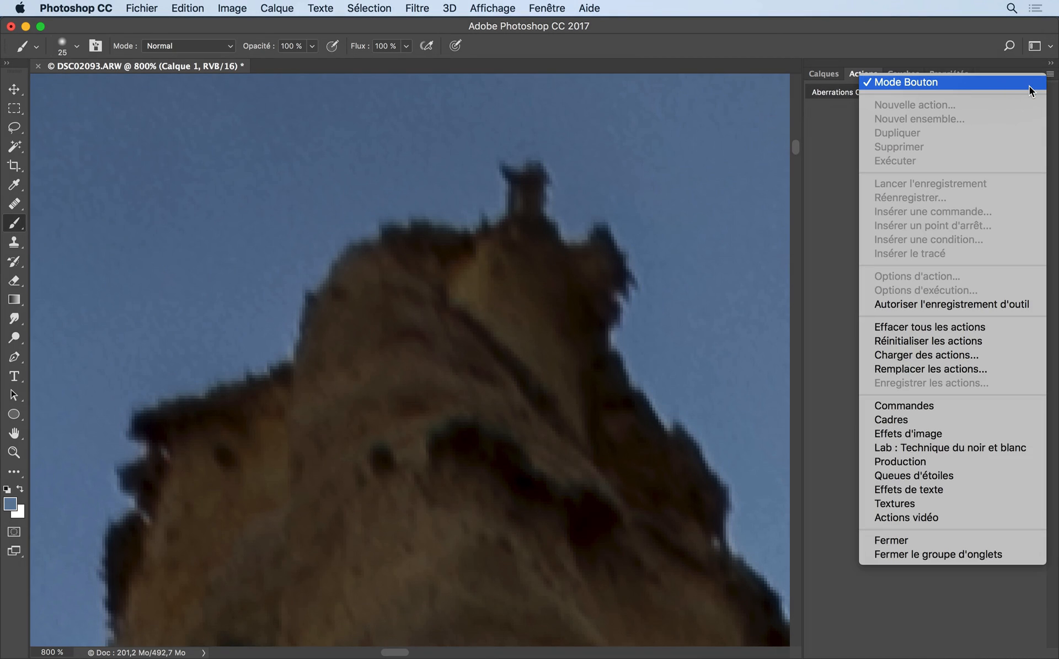
{"action": "left_click", "coordinate": [1031, 82]}
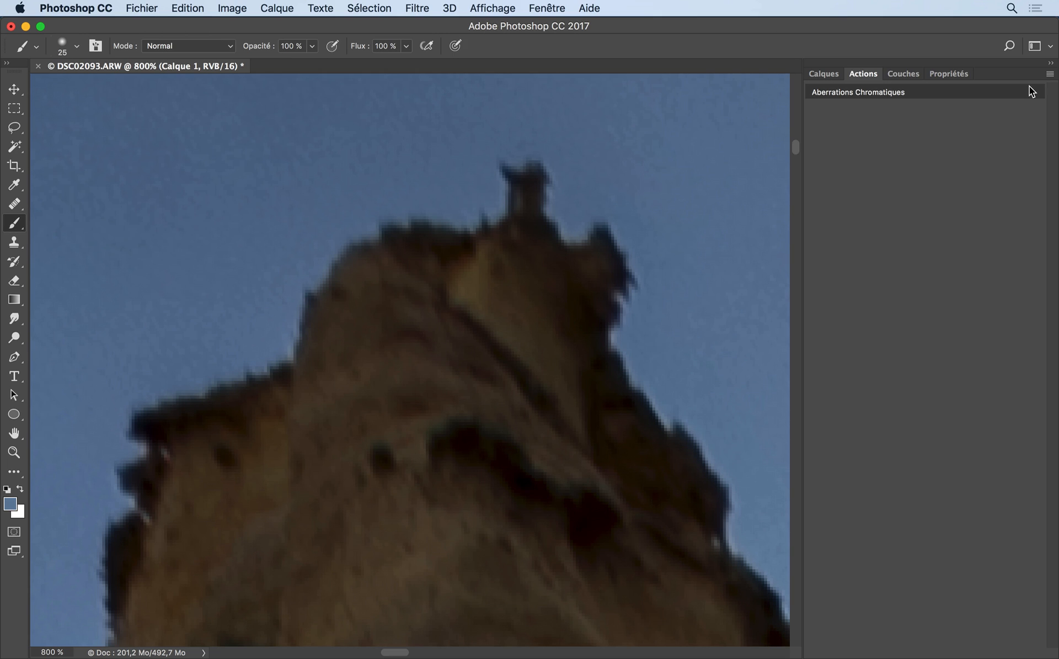
Delete Calque 1 and Arrière-plan copie together, keeping only Arrière-plan
{"action": "left_click", "coordinate": [822, 75]}
{"action": "left_click", "coordinate": [979, 243], "text": "shift"}
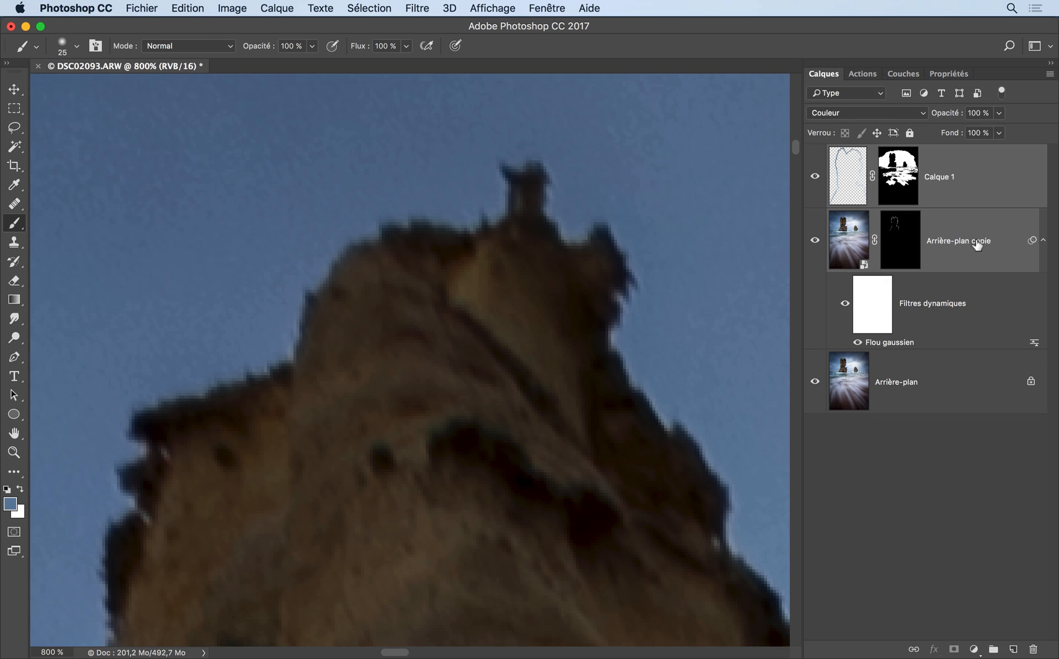
{"action": "left_click_drag", "start_coordinate": [1000, 246], "coordinate": [1031, 647]}
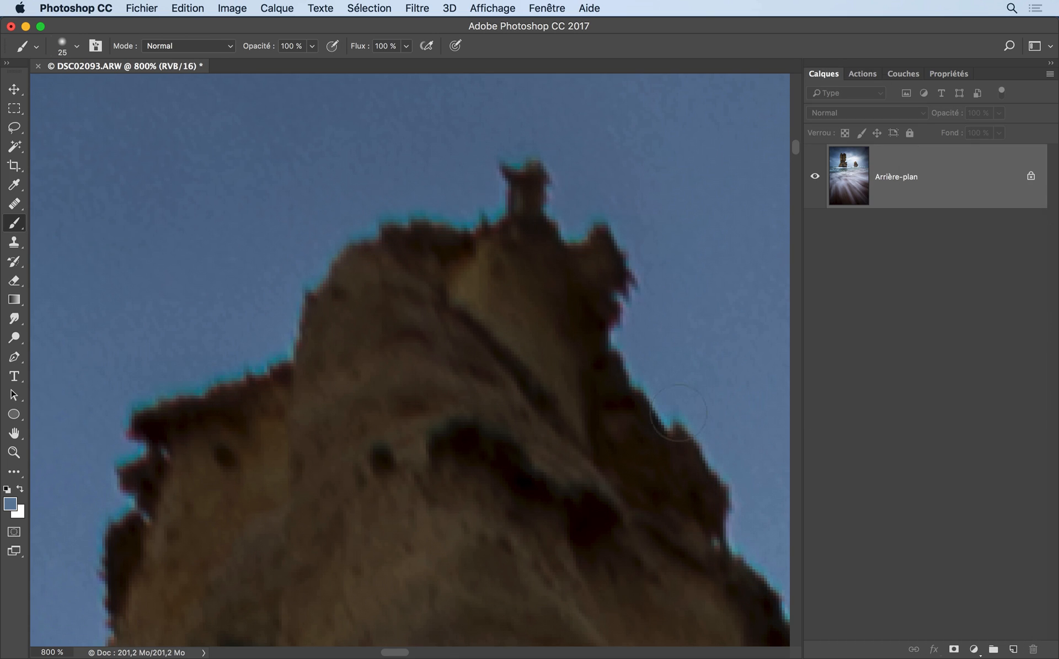
Run the Aberrations Chromatiques action on the uncorrected Arrière-plan image
{"action": "scroll", "coordinate": [678, 413], "scroll_direction": "right", "scroll_amount": 10}
{"action": "scroll", "coordinate": [678, 413], "scroll_direction": "right", "scroll_amount": 5}
{"action": "scroll", "coordinate": [678, 413], "scroll_direction": "down", "scroll_amount": 4}
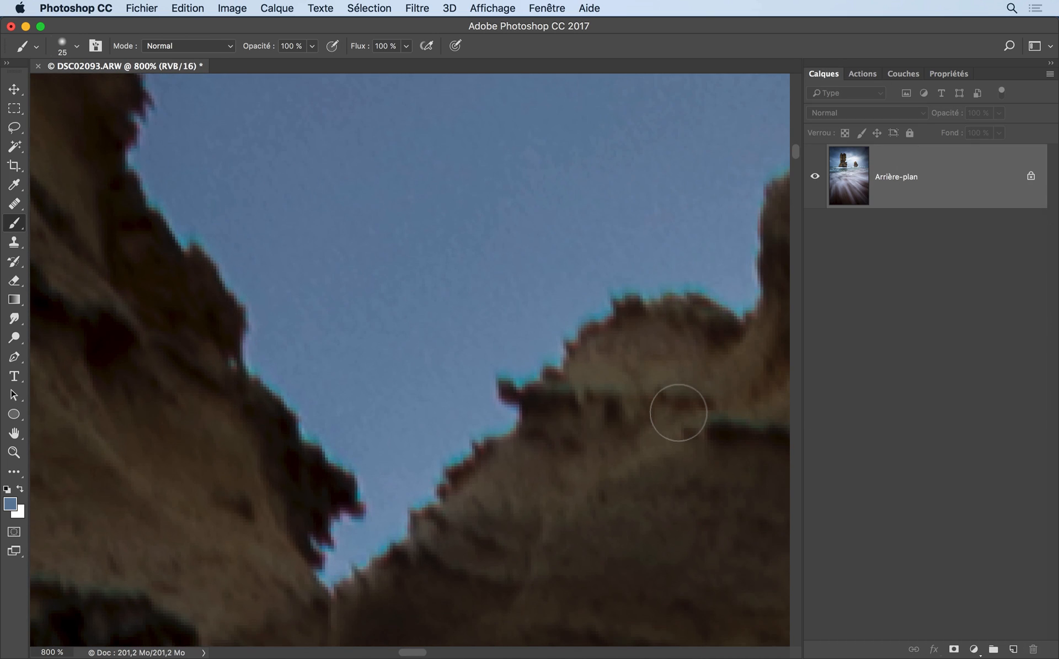
{"action": "scroll", "coordinate": [679, 413], "scroll_direction": "right", "scroll_amount": 8}
{"action": "scroll", "coordinate": [679, 413], "scroll_direction": "up", "scroll_amount": 3}
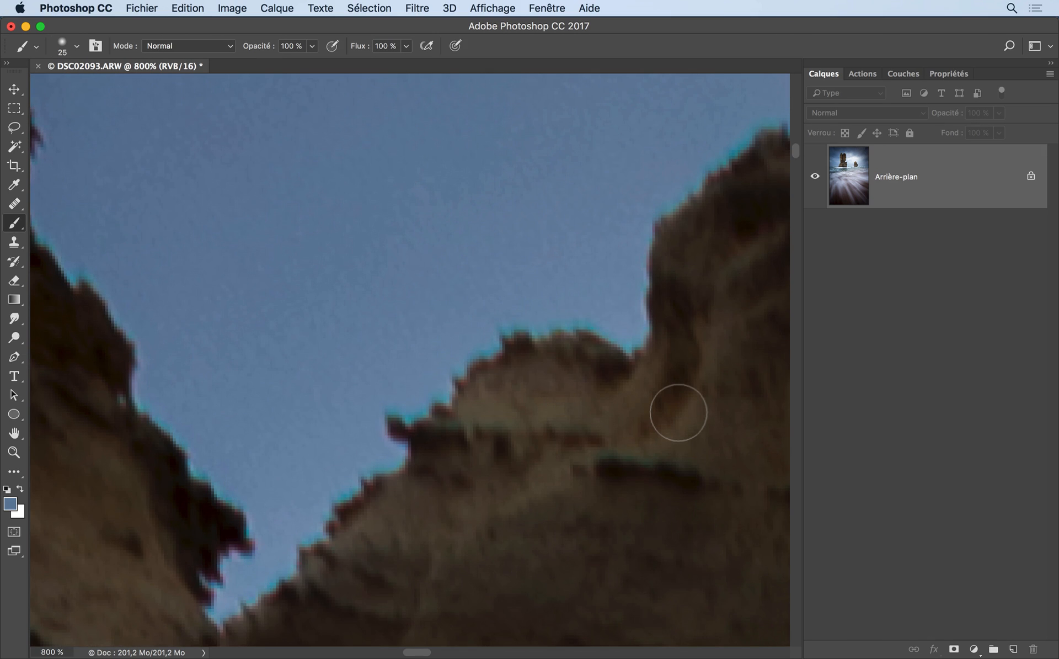
{"action": "left_click", "coordinate": [856, 76]}
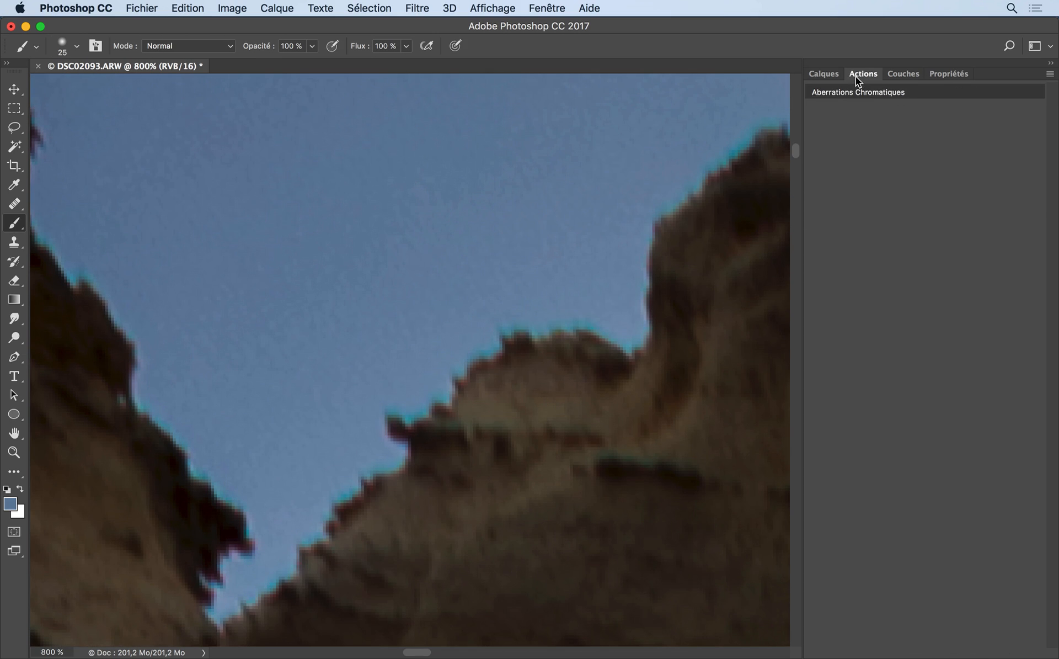
{"action": "left_click", "coordinate": [860, 88]}
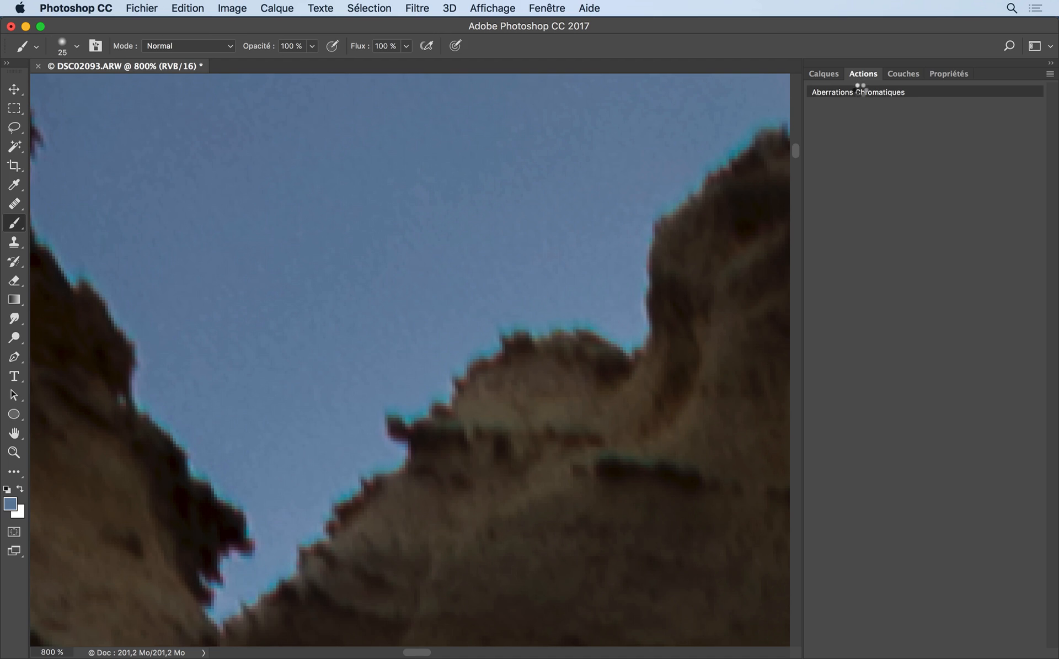
{"action": "left_click", "coordinate": [863, 91]}
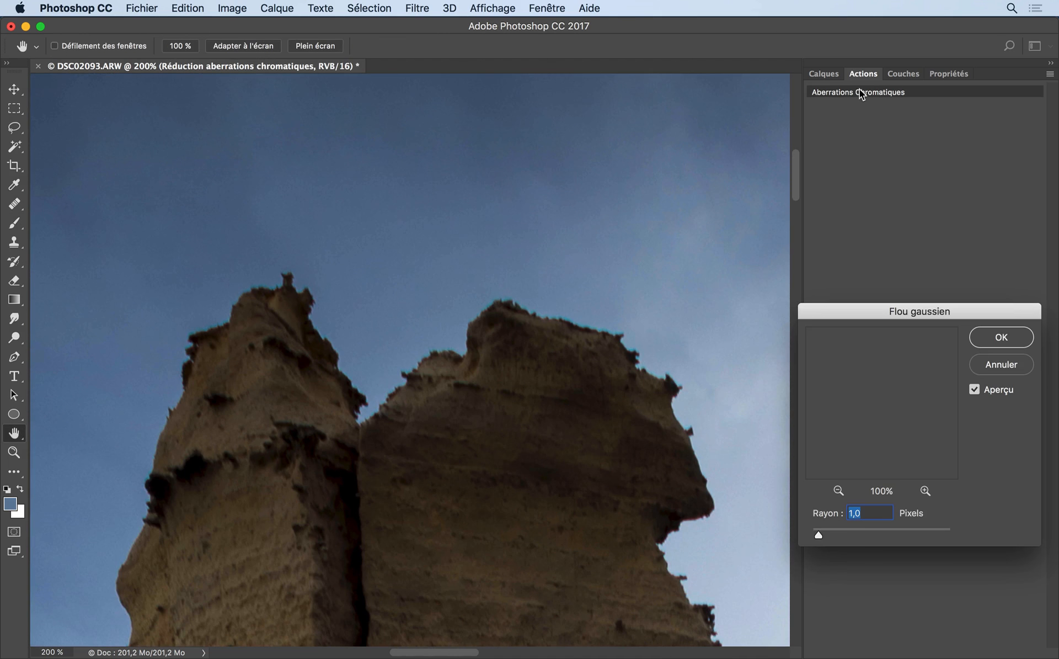
Set the action's Flou gaussien radius to about 4.6 pixels, judging it on the rock edges at 800%, and apply it
{"action": "key", "text": "super+plus"}
{"action": "key", "text": "super+plus"}
{"action": "key", "text": "super+plus"}
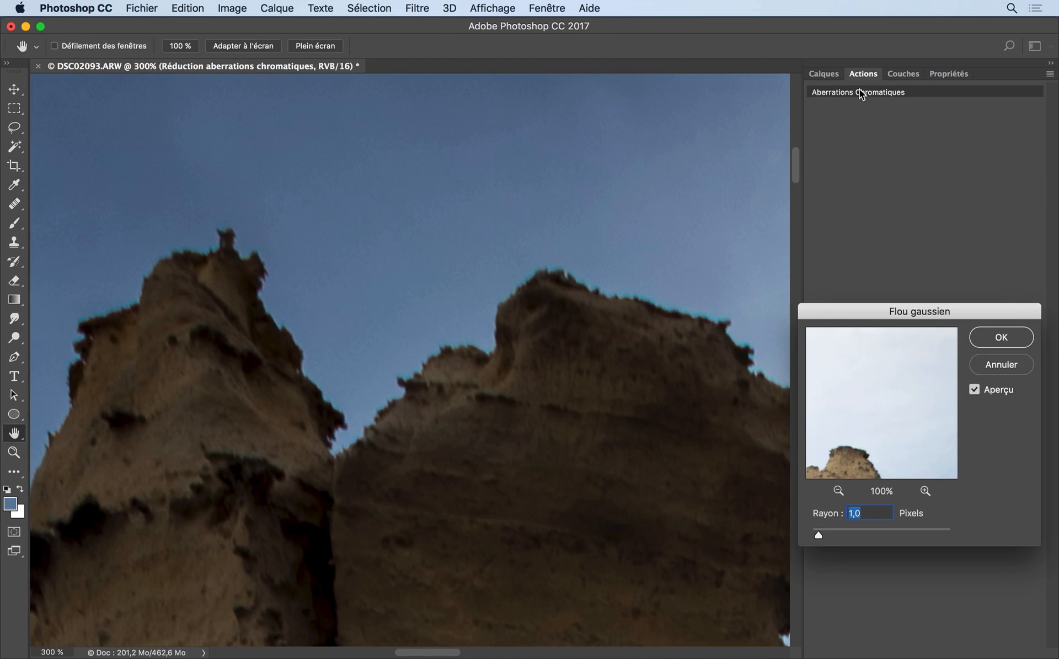
{"action": "key", "text": "super+plus"}
{"action": "key", "text": "super+plus"}
{"action": "key", "text": "super+plus"}
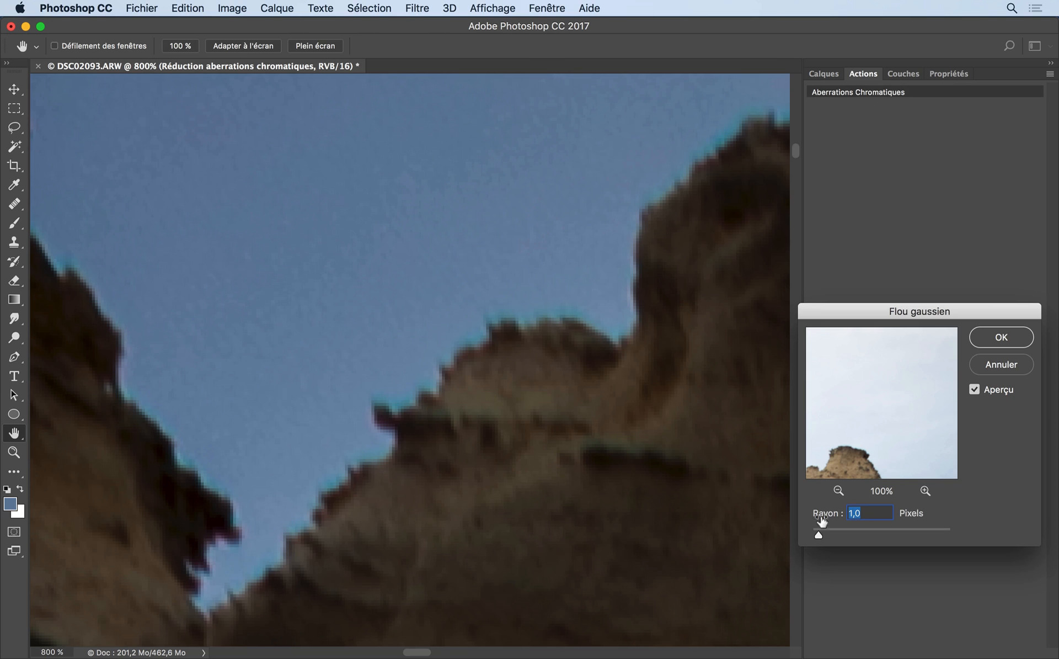
{"action": "left_click_drag", "start_coordinate": [819, 535], "coordinate": [840, 535]}
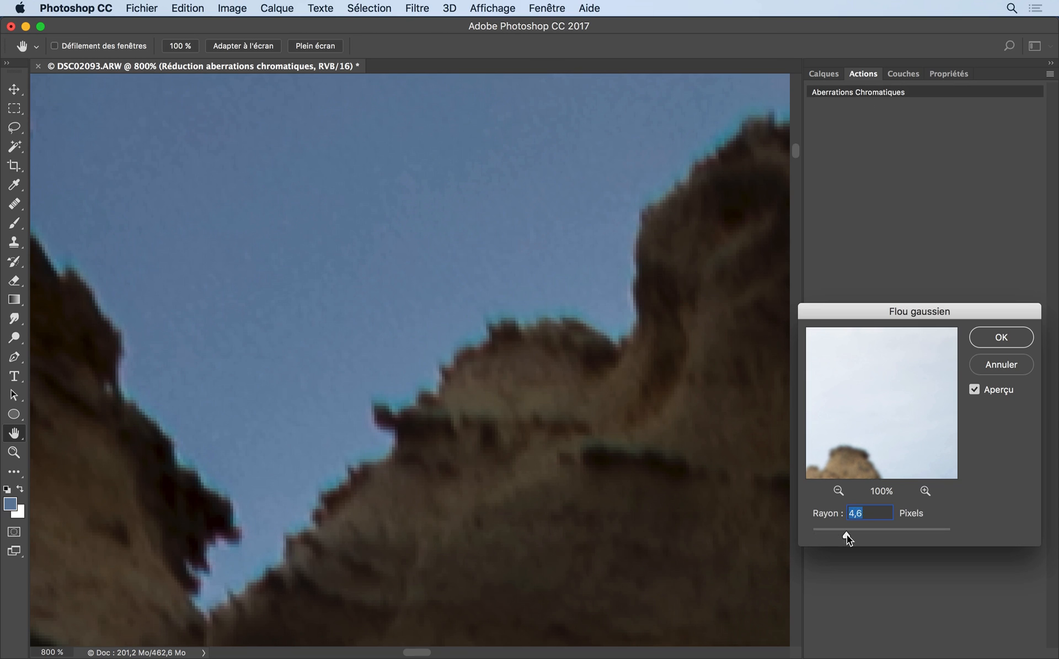
{"action": "left_click", "coordinate": [985, 339]}
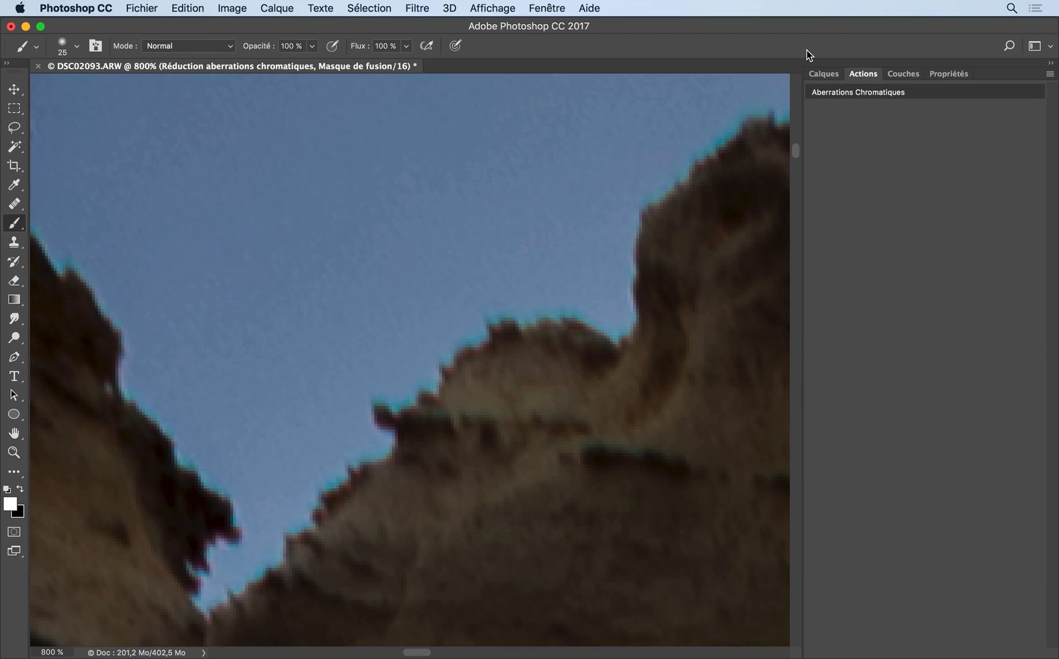
Paint white on the Réduction aberrations chromatiques mask along the right peak's outline, the V-shaped gap and the left peak's slope
{"action": "left_click", "coordinate": [815, 74]}
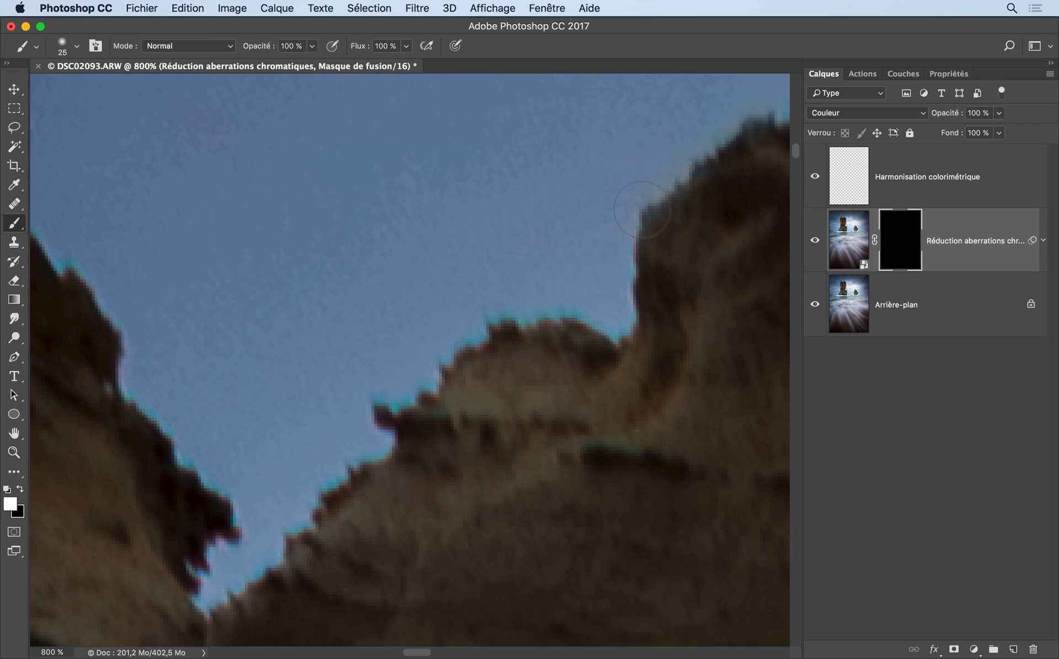
{"action": "mouse_move", "coordinate": [584, 323]}
{"action": "left_mouse_down"}
{"action": "mouse_move", "coordinate": [463, 337]}
{"action": "mouse_move", "coordinate": [422, 394]}
{"action": "mouse_move", "coordinate": [377, 400]}
{"action": "mouse_move", "coordinate": [387, 456]}
{"action": "mouse_move", "coordinate": [343, 475]}
{"action": "mouse_move", "coordinate": [269, 559]}
{"action": "mouse_move", "coordinate": [194, 600]}
{"action": "mouse_move", "coordinate": [191, 579]}
{"action": "mouse_move", "coordinate": [250, 520]}
{"action": "mouse_move", "coordinate": [139, 400]}
{"action": "mouse_move", "coordinate": [115, 315]}
{"action": "mouse_move", "coordinate": [52, 237]}
{"action": "left_mouse_up"}
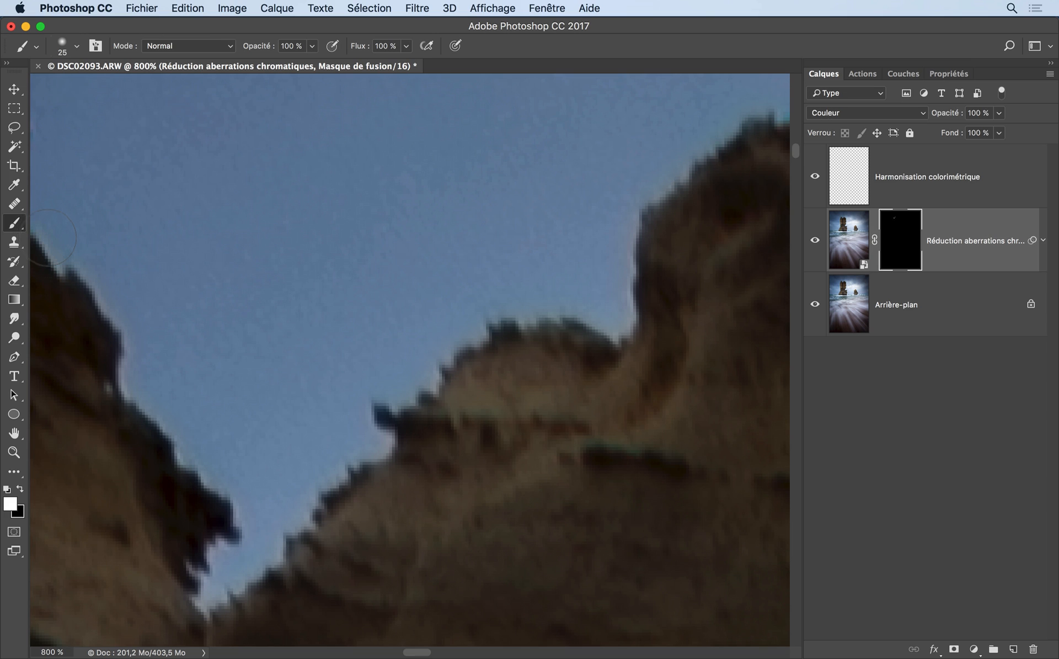
Select the sky with the Magic Wand at tolerance 32 and turn it into a mask on the Harmonisation colorimétrique layer
{"action": "left_click", "coordinate": [845, 193]}
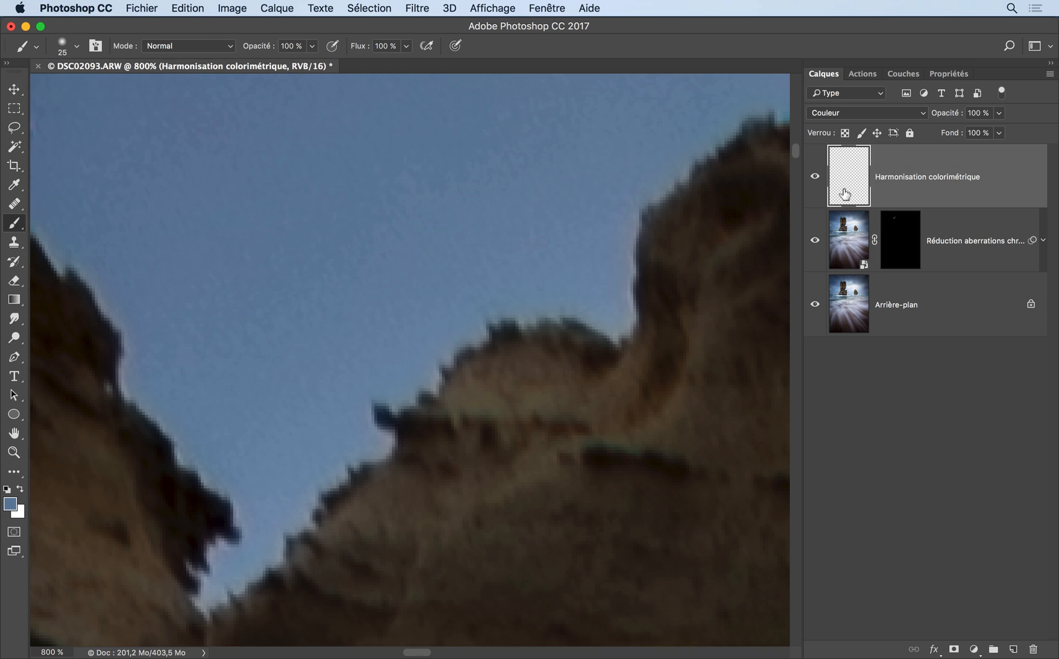
{"action": "left_click", "coordinate": [13, 155]}
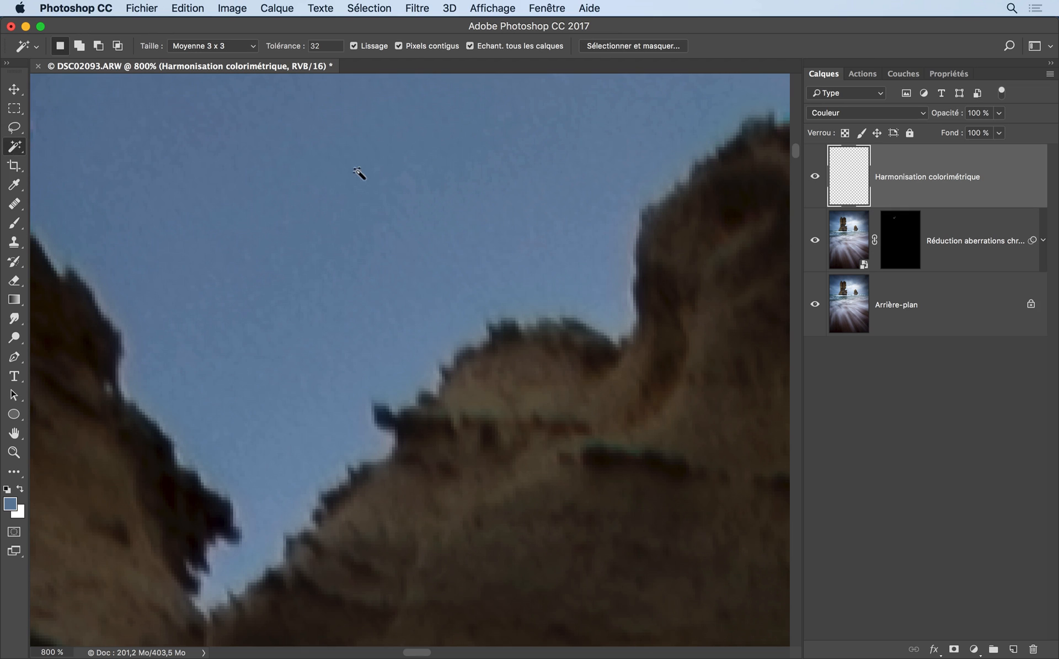
{"action": "left_click", "coordinate": [358, 175]}
{"action": "left_click", "coordinate": [954, 648]}
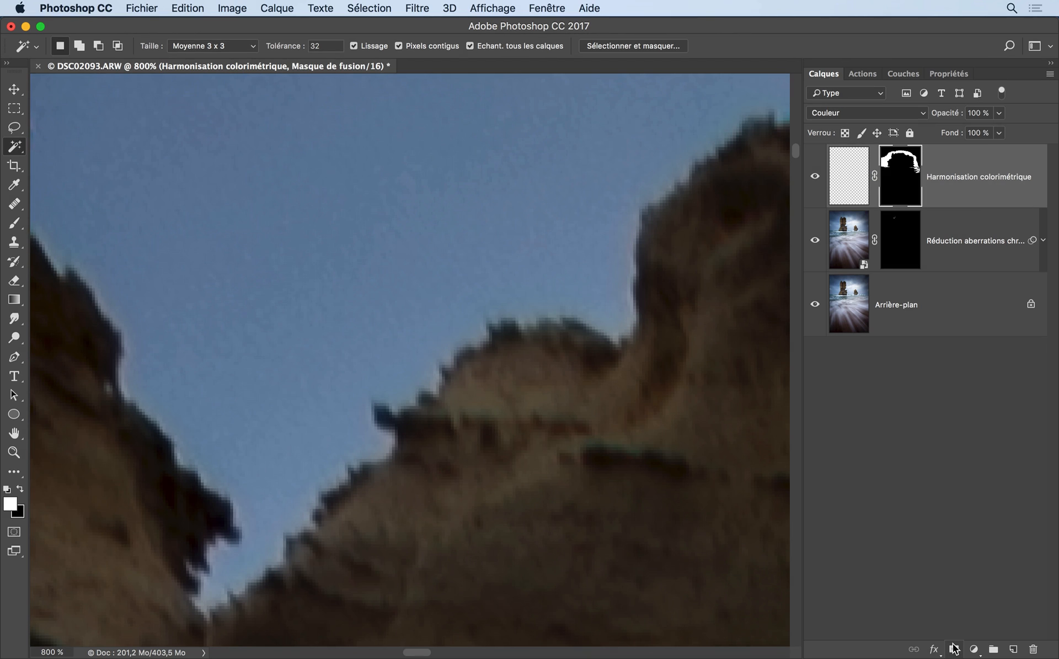
Soften the Harmonisation colorimétrique mask with a 2.0-pixel Flou gaussien
{"action": "left_click", "coordinate": [419, 7]}
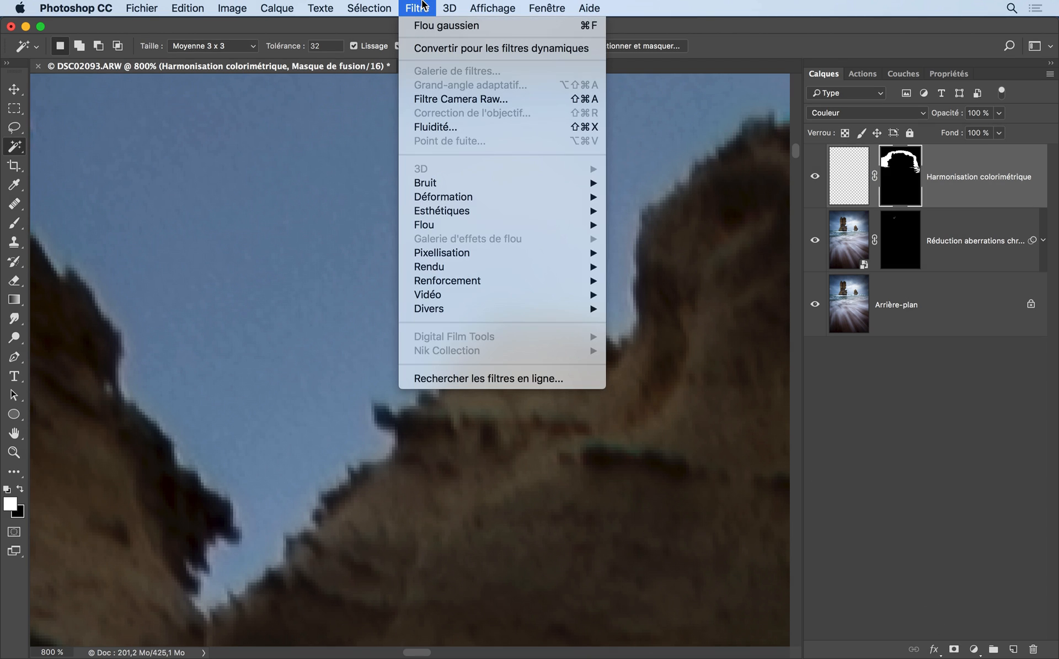
{"action": "mouse_move", "coordinate": [447, 231]}
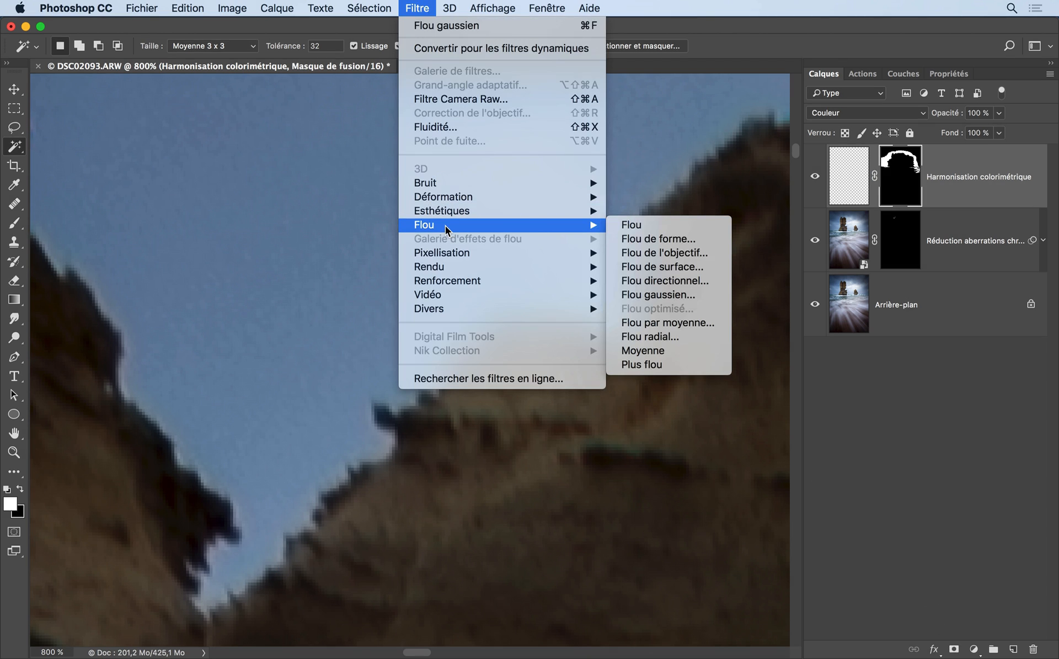
{"action": "left_click", "coordinate": [655, 293]}
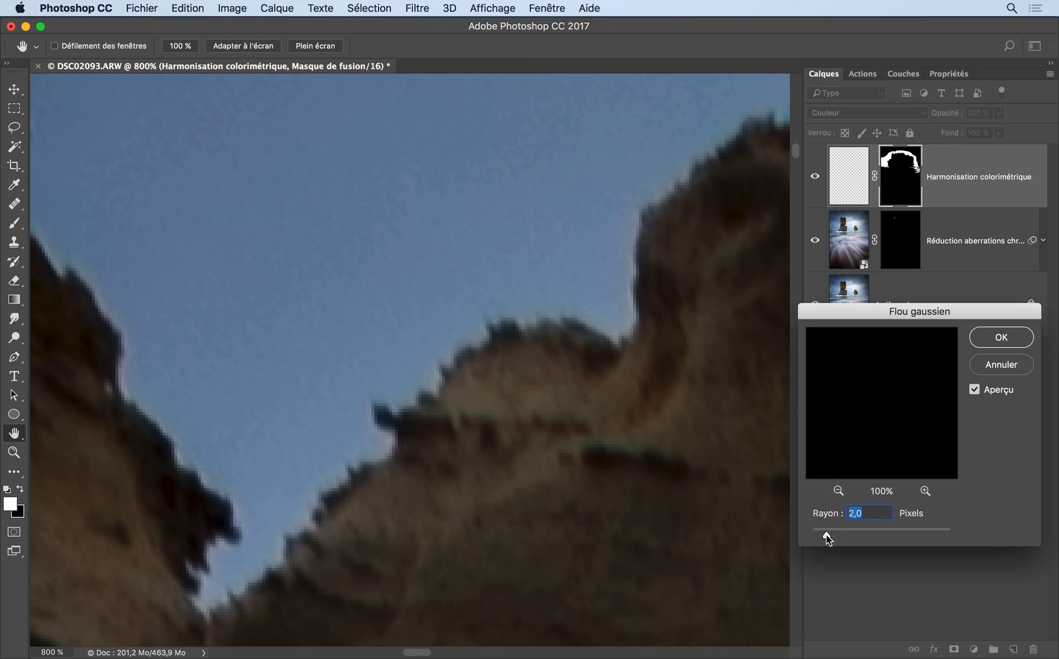
{"action": "left_click", "coordinate": [984, 339]}
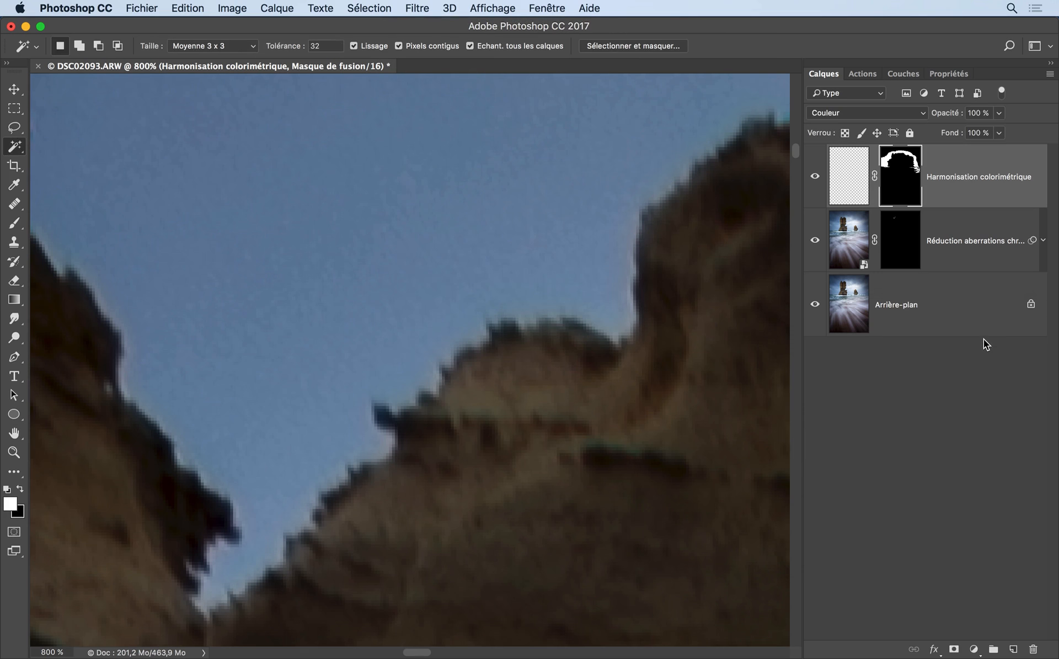
Brush sky blue on the Harmonisation colorimétrique layer's image along the right peak's outline, through the V-shaped gap and up the left slope
{"action": "left_click", "coordinate": [847, 191]}
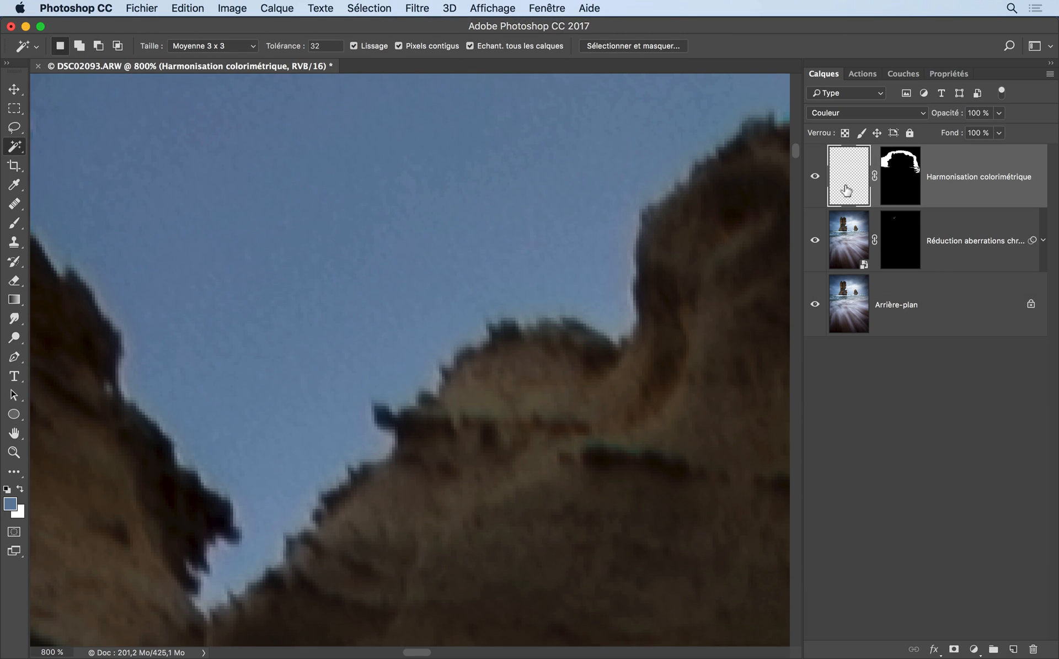
{"action": "left_click", "coordinate": [15, 226]}
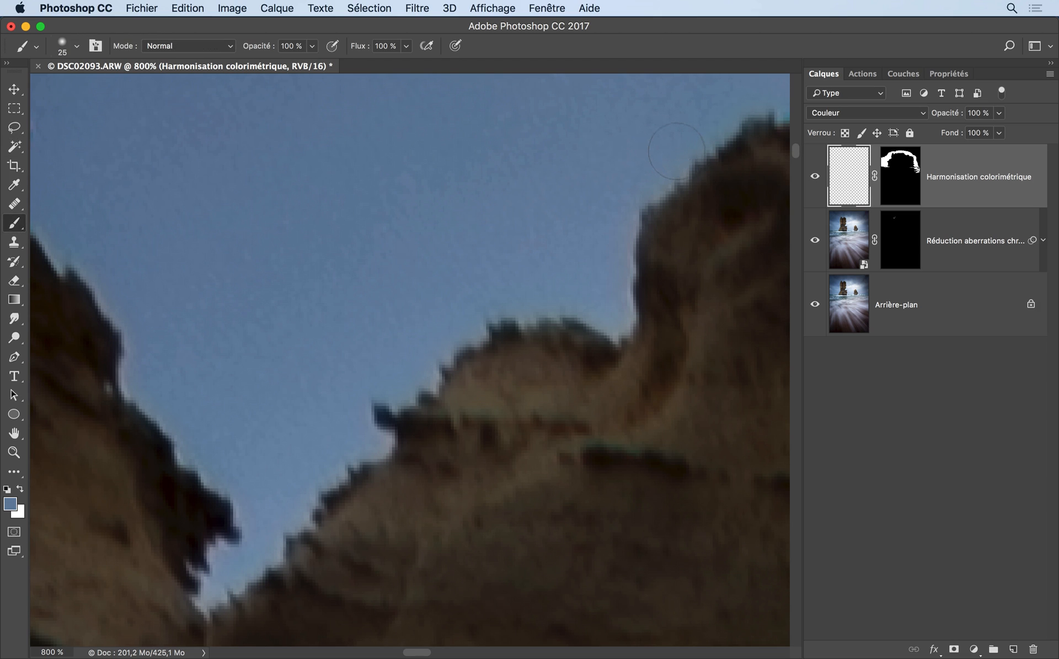
{"action": "mouse_move", "coordinate": [766, 103]}
{"action": "left_mouse_down"}
{"action": "mouse_move", "coordinate": [712, 182]}
{"action": "mouse_move", "coordinate": [626, 271]}
{"action": "mouse_move", "coordinate": [618, 323]}
{"action": "left_mouse_up"}
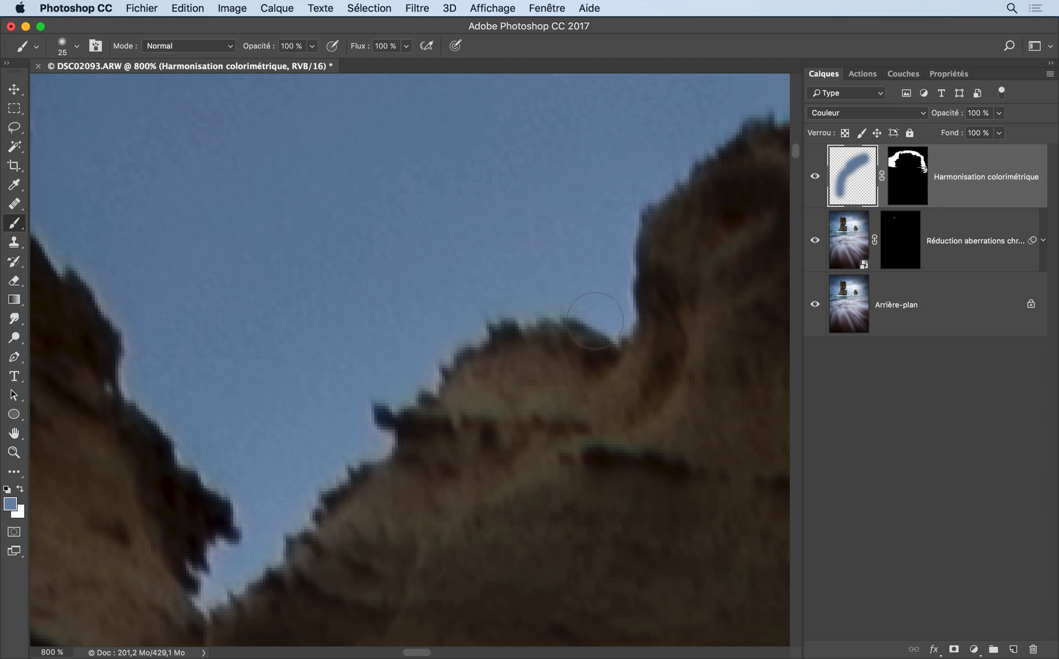
{"action": "mouse_move", "coordinate": [506, 312]}
{"action": "left_mouse_down"}
{"action": "mouse_move", "coordinate": [355, 402]}
{"action": "mouse_move", "coordinate": [386, 395]}
{"action": "left_mouse_up"}
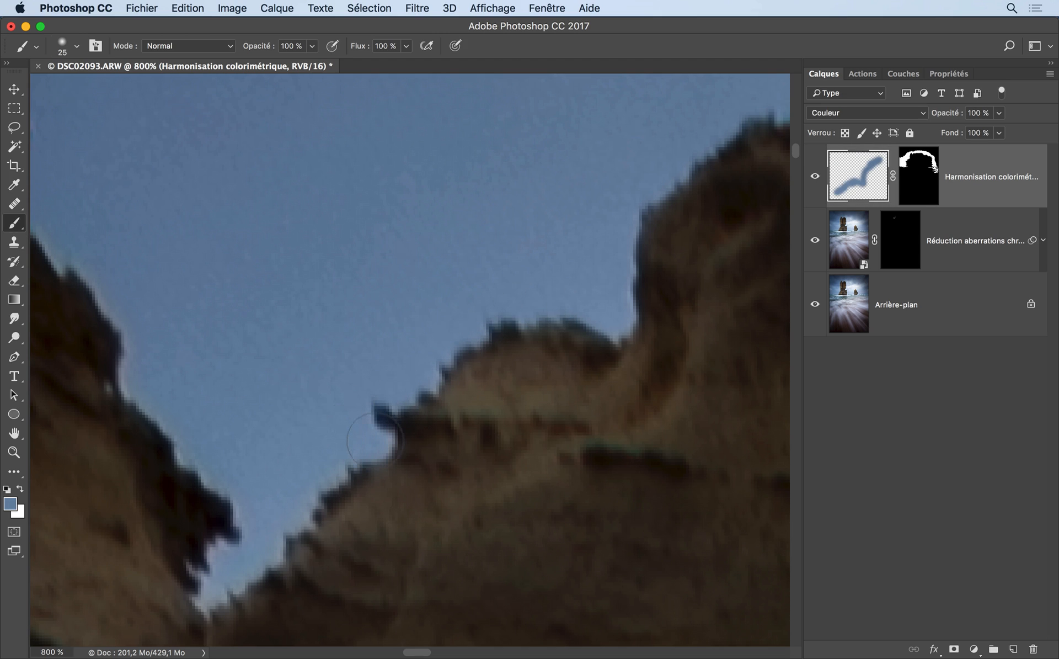
{"action": "mouse_move", "coordinate": [309, 492]}
{"action": "left_mouse_down"}
{"action": "mouse_move", "coordinate": [210, 596]}
{"action": "mouse_move", "coordinate": [207, 581]}
{"action": "left_mouse_up"}
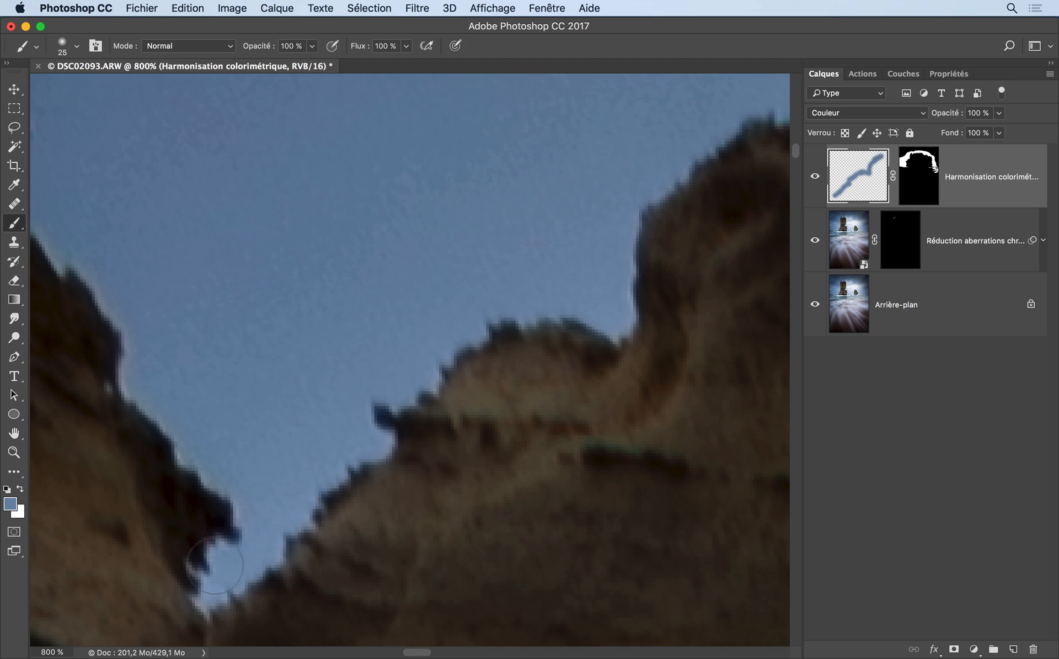
{"action": "mouse_move", "coordinate": [232, 484]}
{"action": "left_mouse_down"}
{"action": "mouse_move", "coordinate": [209, 456]}
{"action": "mouse_move", "coordinate": [209, 472]}
{"action": "mouse_move", "coordinate": [135, 380]}
{"action": "mouse_move", "coordinate": [190, 275]}
{"action": "mouse_move", "coordinate": [132, 372]}
{"action": "mouse_move", "coordinate": [130, 342]}
{"action": "mouse_move", "coordinate": [133, 378]}
{"action": "mouse_move", "coordinate": [93, 271]}
{"action": "mouse_move", "coordinate": [97, 282]}
{"action": "mouse_move", "coordinate": [49, 254]}
{"action": "mouse_move", "coordinate": [42, 226]}
{"action": "left_mouse_up"}
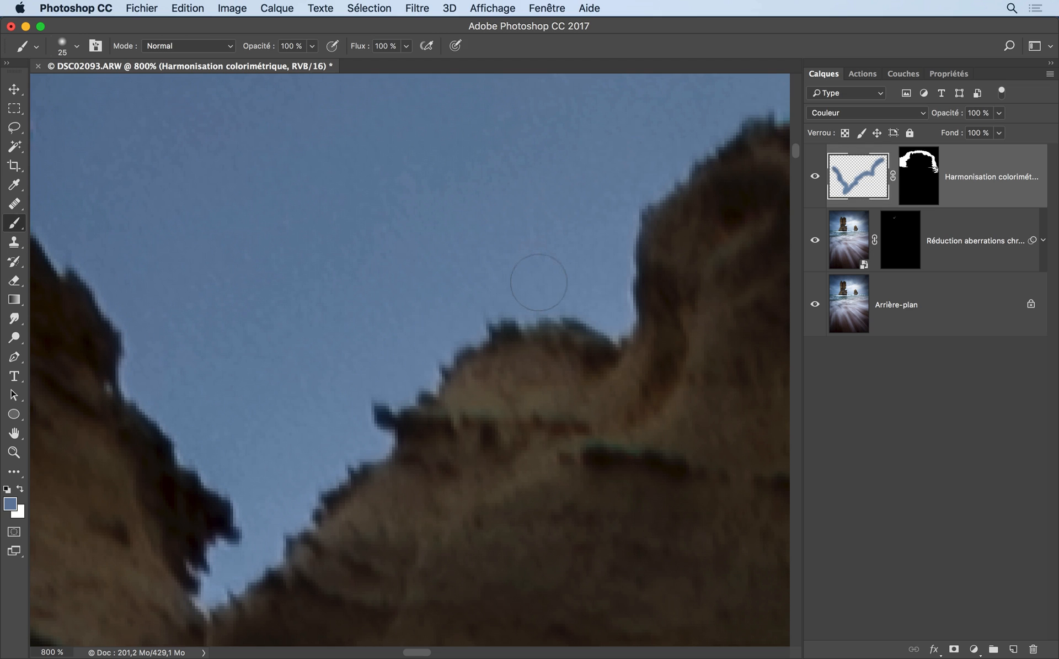
Compare the rock edges around the gap between Arrière-plan alone and the action-based correction, leaving all layers visible
{"action": "left_click", "coordinate": [816, 308], "text": "alt"}
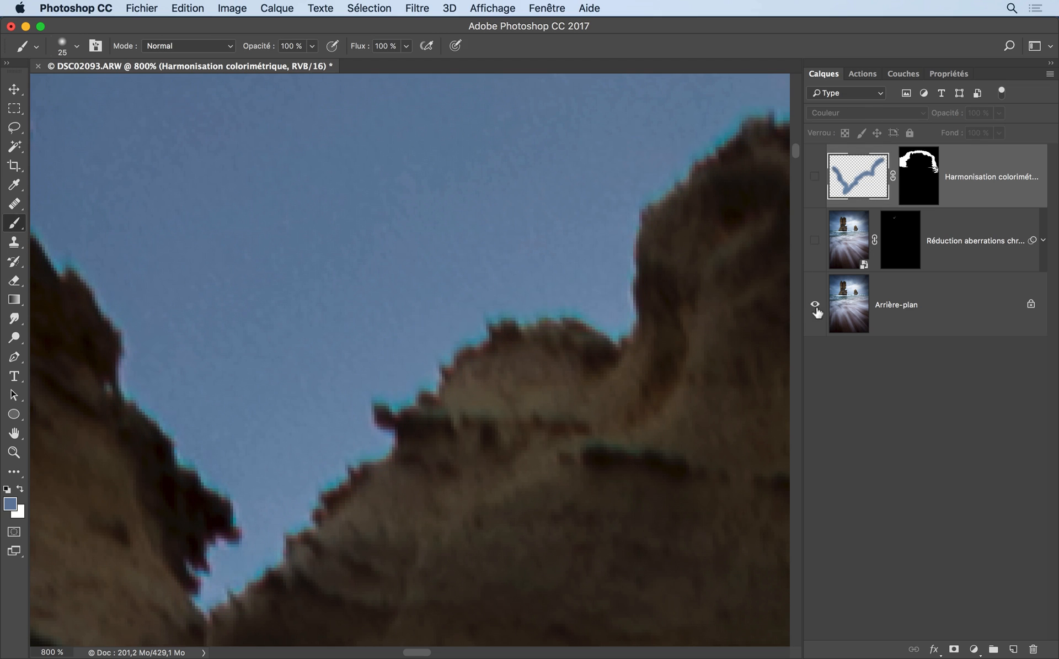
{"action": "left_click", "coordinate": [816, 308], "text": "alt"}
{"action": "left_click", "coordinate": [816, 307], "text": "alt"}
{"action": "left_click", "coordinate": [816, 308], "text": "alt"}
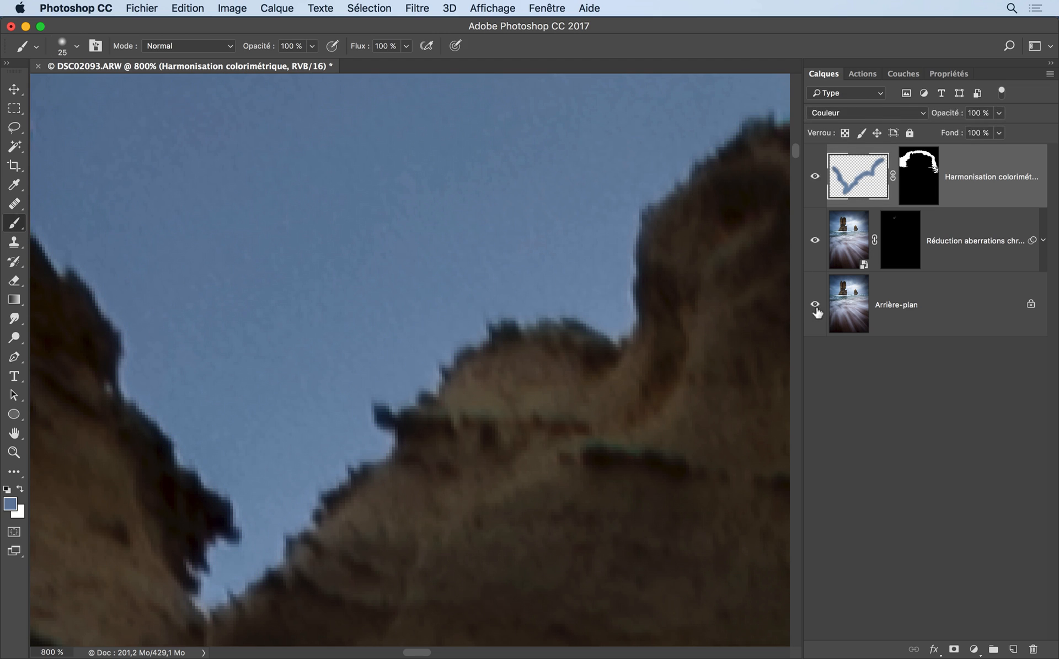
{"action": "left_click", "coordinate": [816, 307], "text": "alt"}
{"action": "left_click", "coordinate": [816, 308], "text": "alt"}
{"action": "left_click", "coordinate": [816, 308], "text": "alt"}
{"action": "left_click", "coordinate": [816, 308], "text": "alt"}
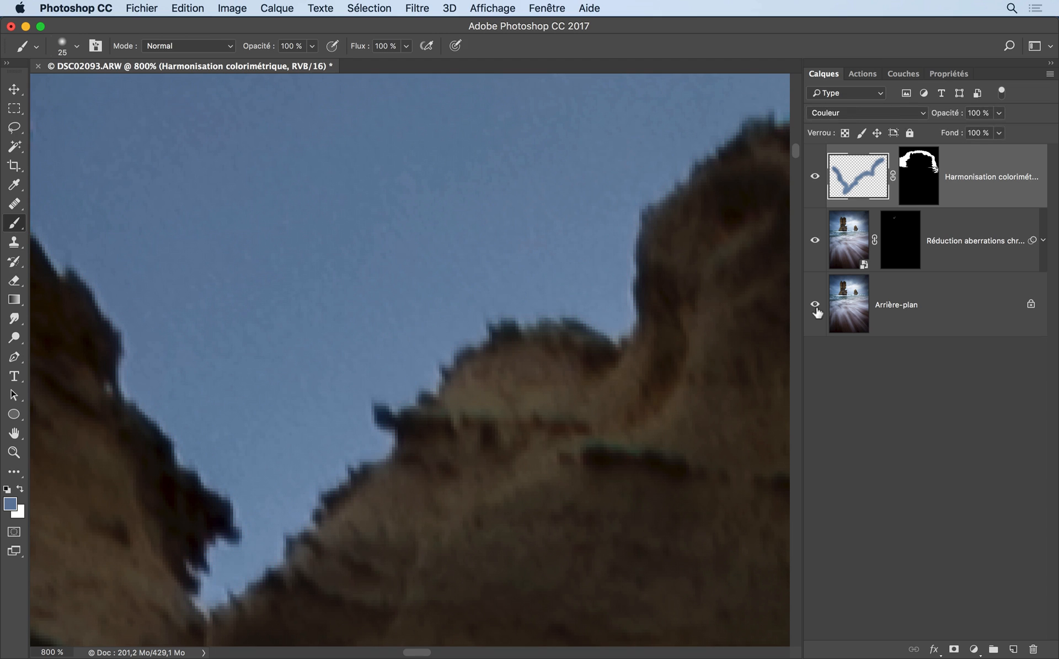